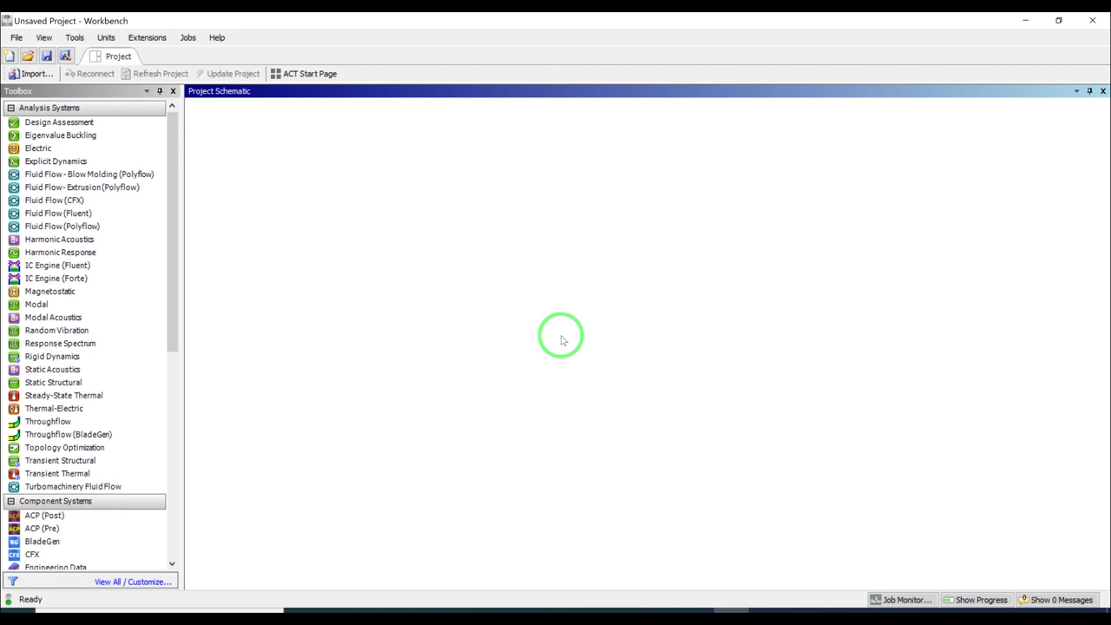
Examine the velocity contour image and the elbow's problem specification for its dimensions, fluid properties and inlet conditions
{"action": "key", "text": "alt+Tab"}
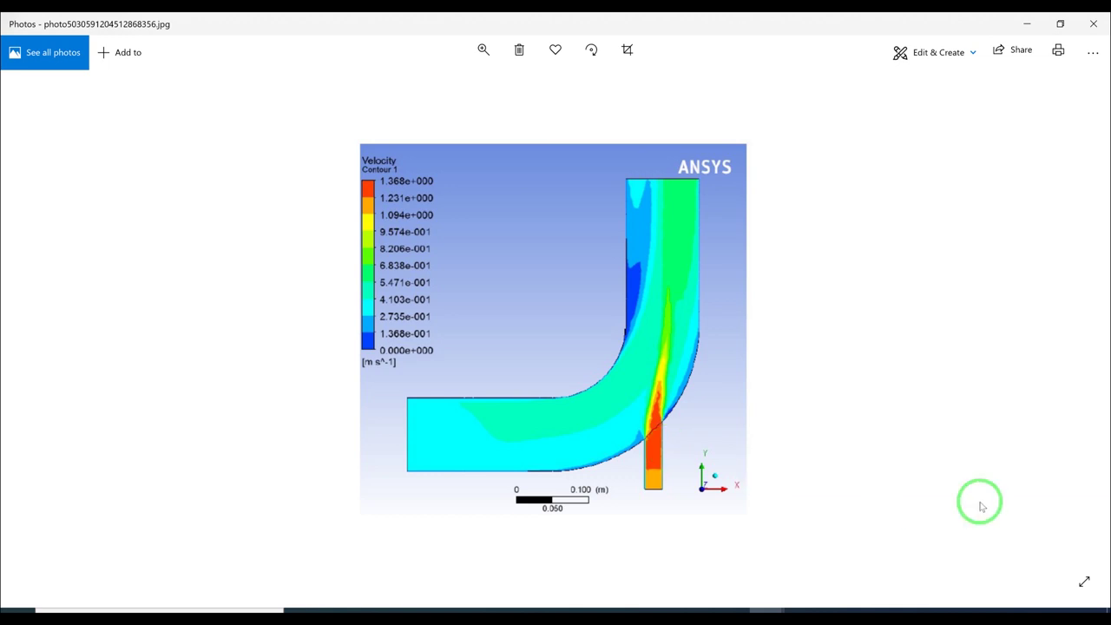
{"action": "key", "text": "alt+Tab"}
{"action": "key", "text": "alt+Tab"}
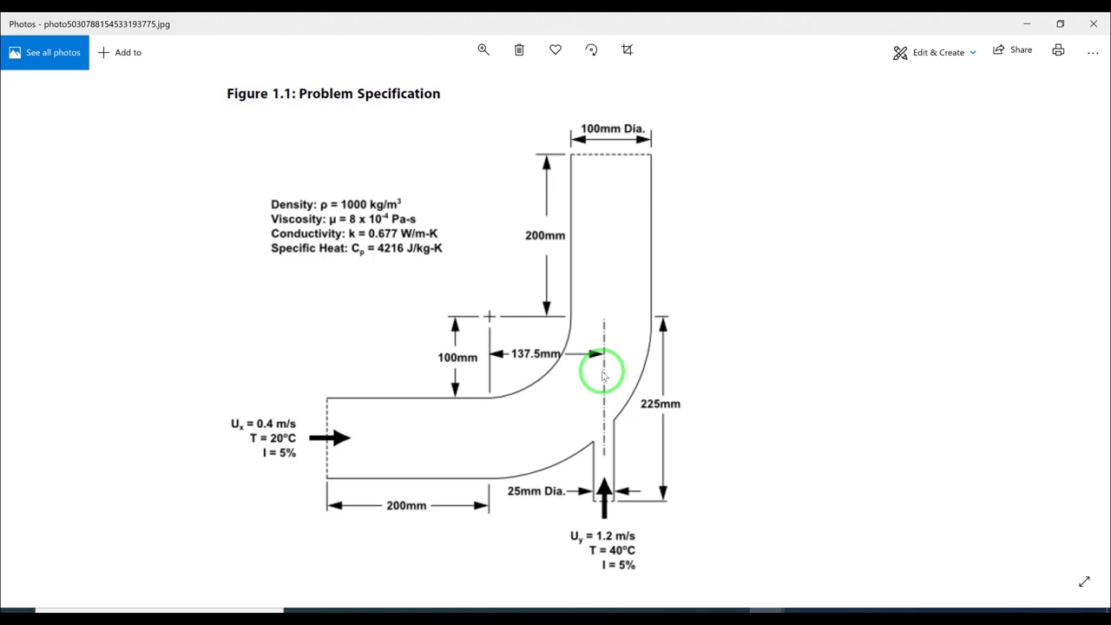
{"action": "left_click", "coordinate": [725, 609]}
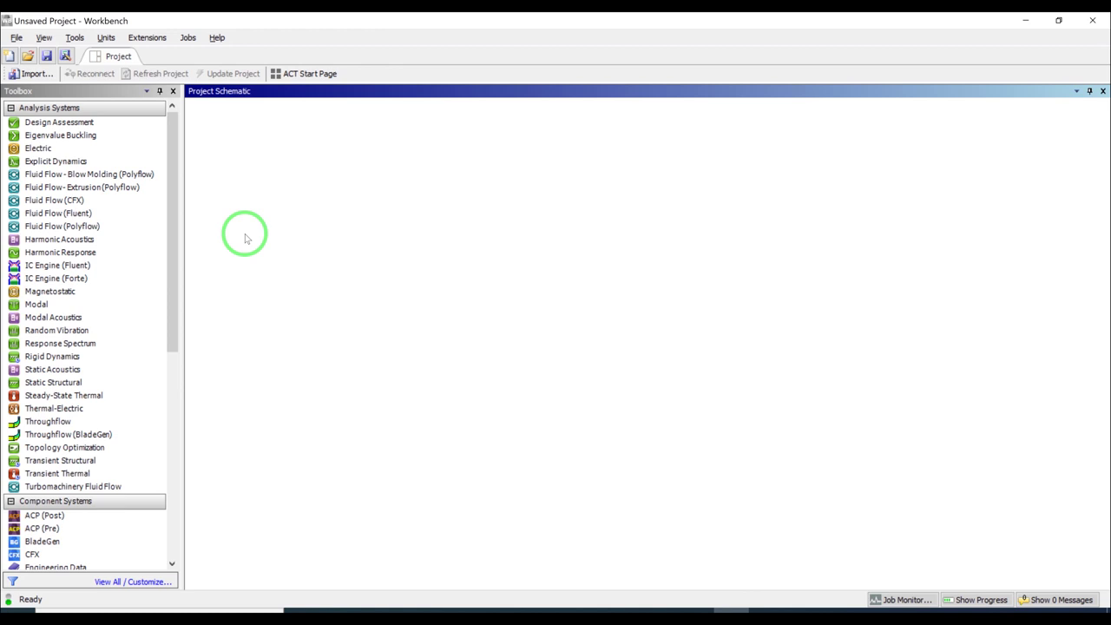
Add a Fluid Flow (Fluent) analysis system to the project schematic and start a new DesignModeler geometry for it
{"action": "left_click_drag", "start_coordinate": [74, 214], "coordinate": [274, 163]}
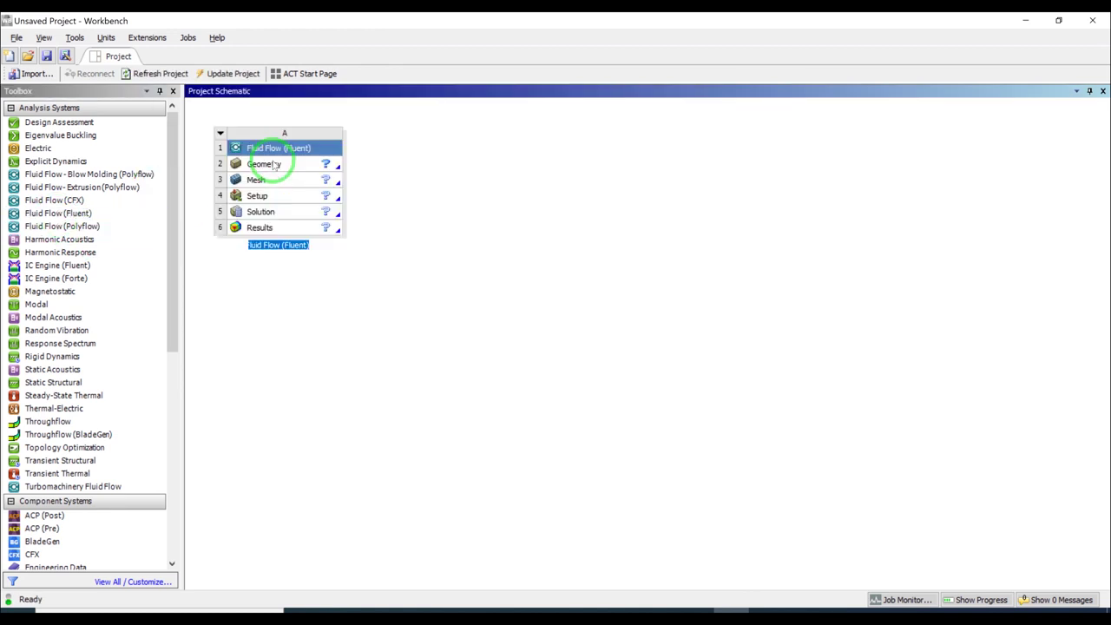
{"action": "left_click", "coordinate": [274, 164]}
{"action": "right_click", "coordinate": [275, 164]}
{"action": "left_click", "coordinate": [409, 131]}
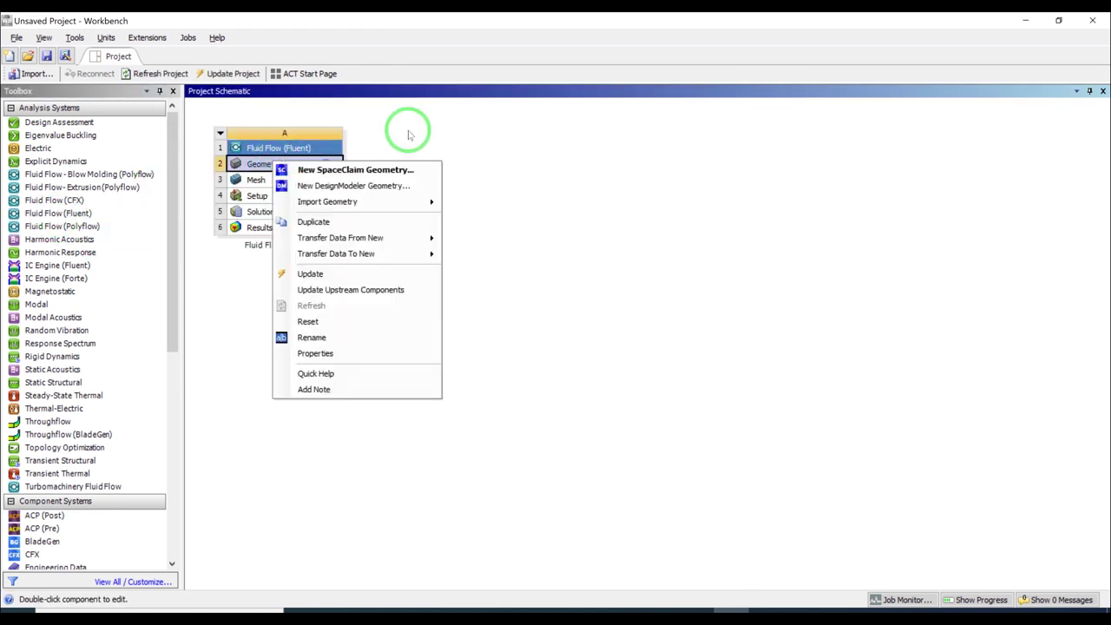
{"action": "left_click", "coordinate": [53, 205]}
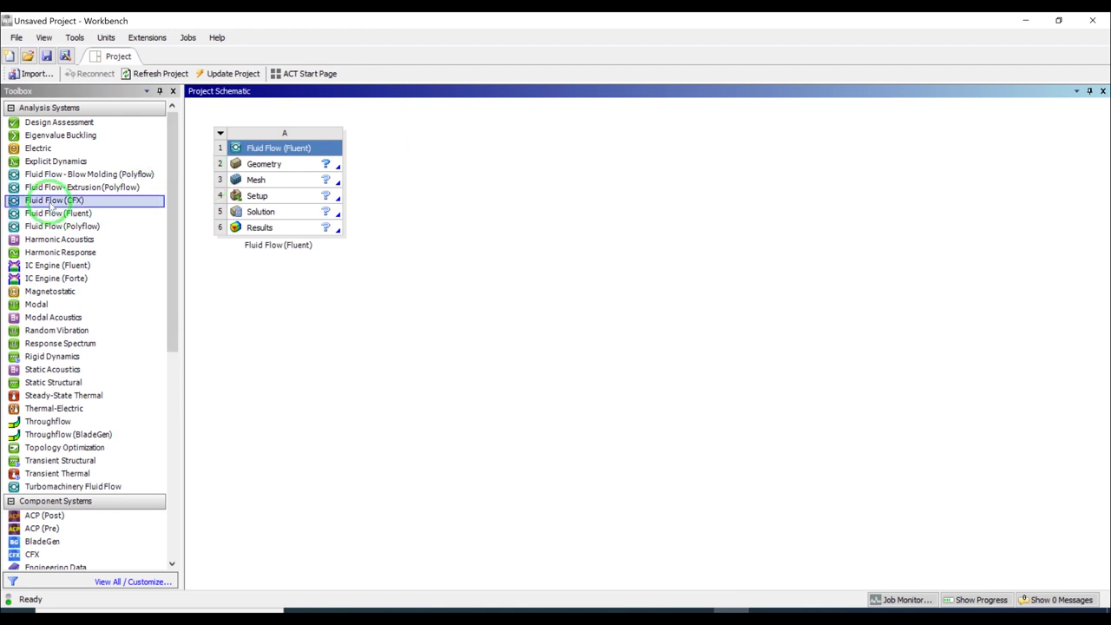
{"action": "left_click", "coordinate": [257, 165]}
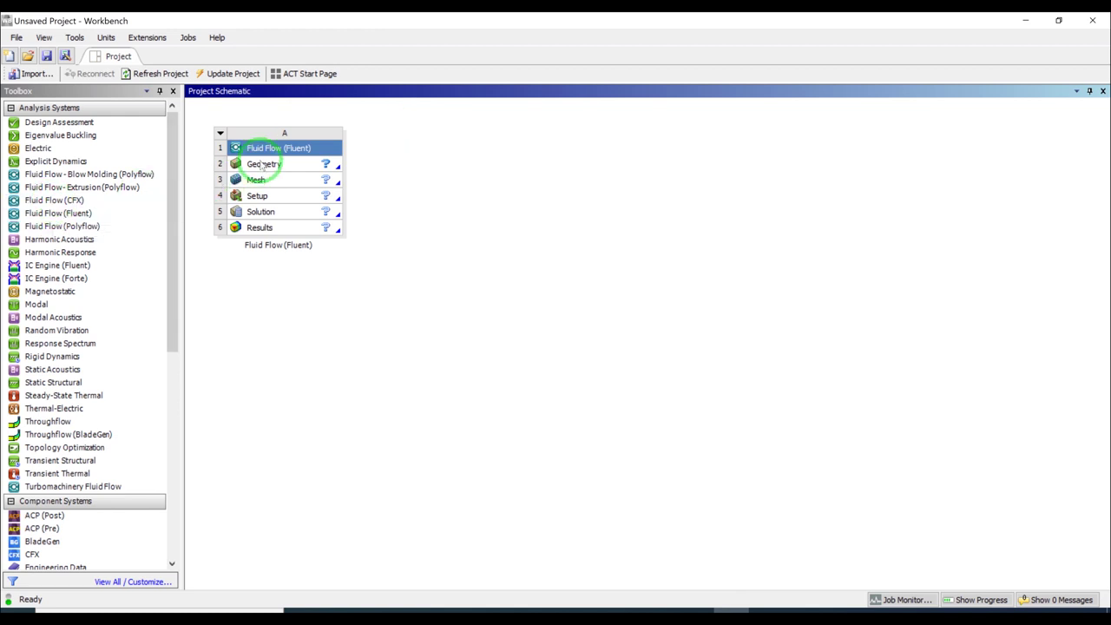
{"action": "right_click", "coordinate": [257, 165]}
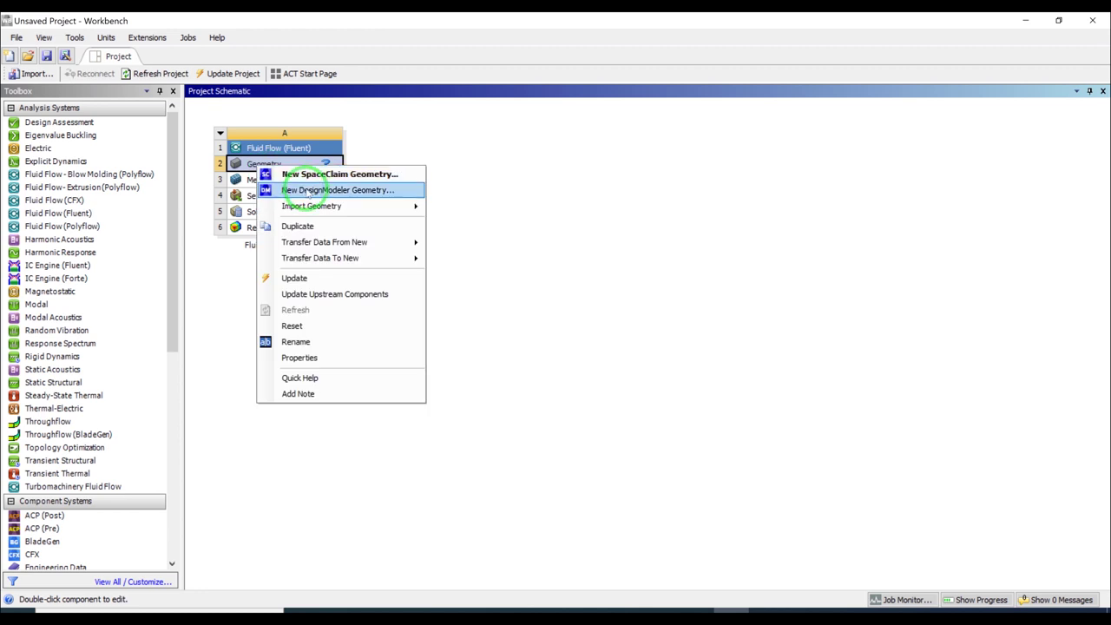
{"action": "left_click", "coordinate": [308, 190]}
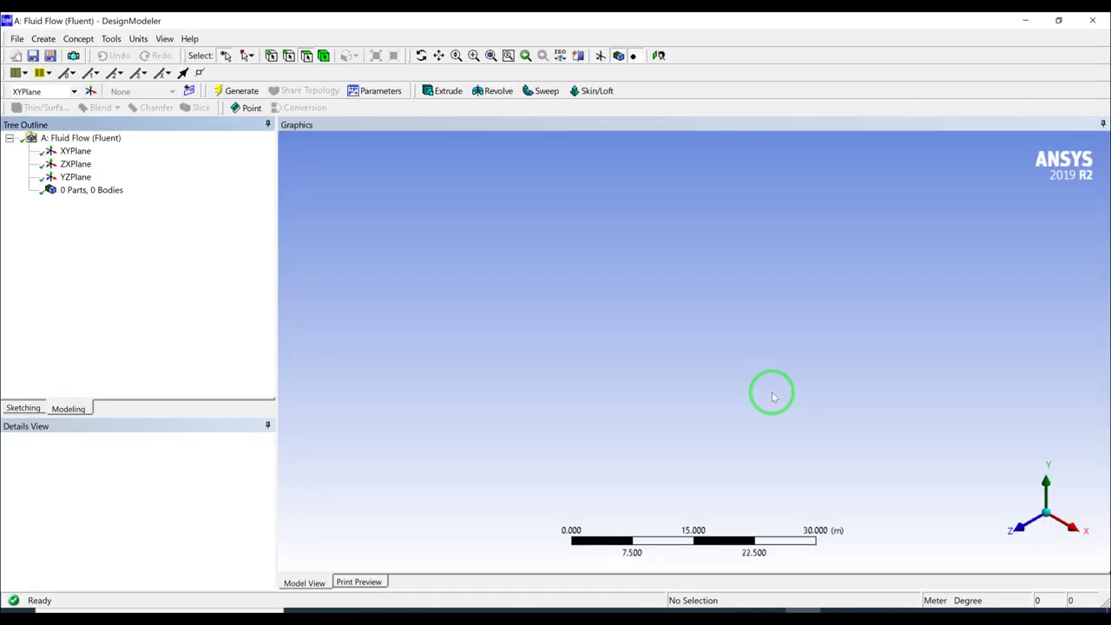
Create a new sketch on the XYPlane and enter sketching mode
{"action": "left_click", "coordinate": [1070, 533]}
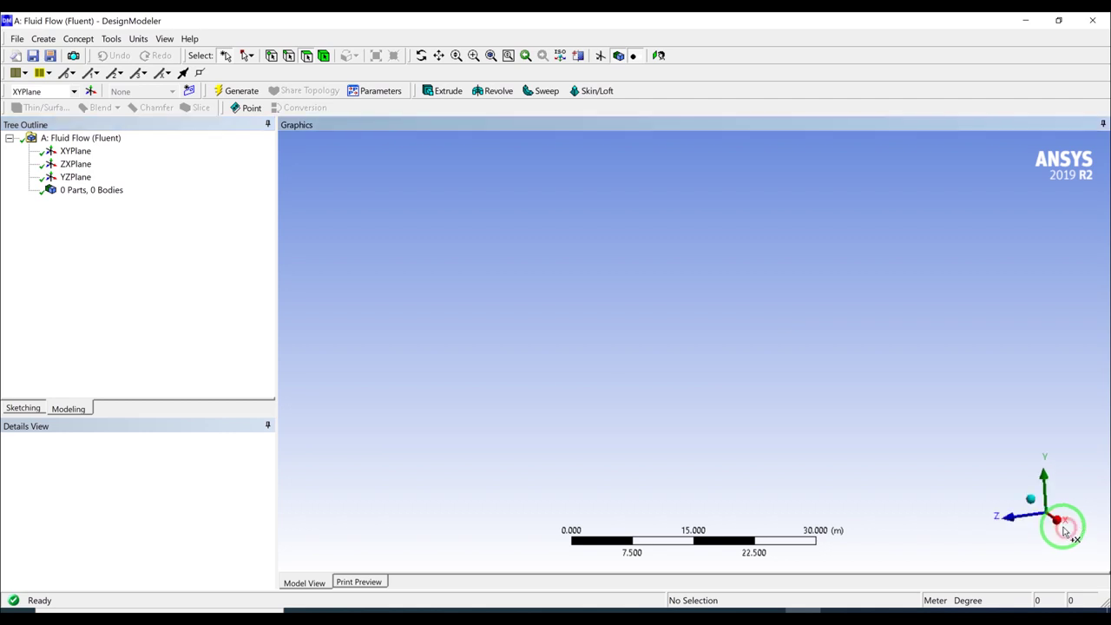
{"action": "left_click", "coordinate": [1009, 516]}
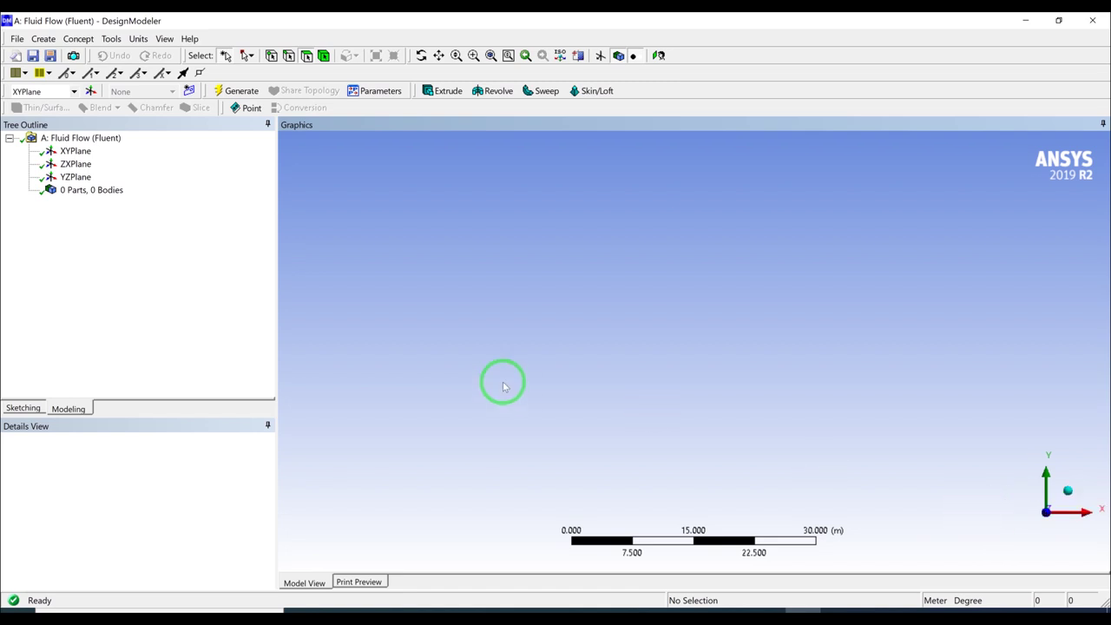
{"action": "left_click", "coordinate": [57, 152]}
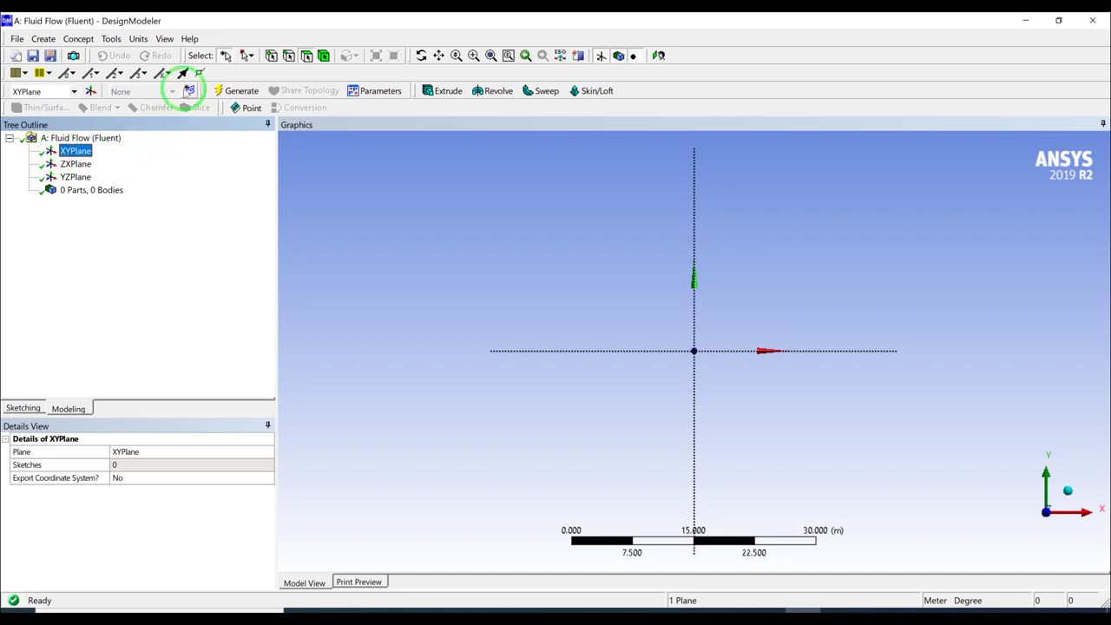
{"action": "left_click", "coordinate": [188, 89]}
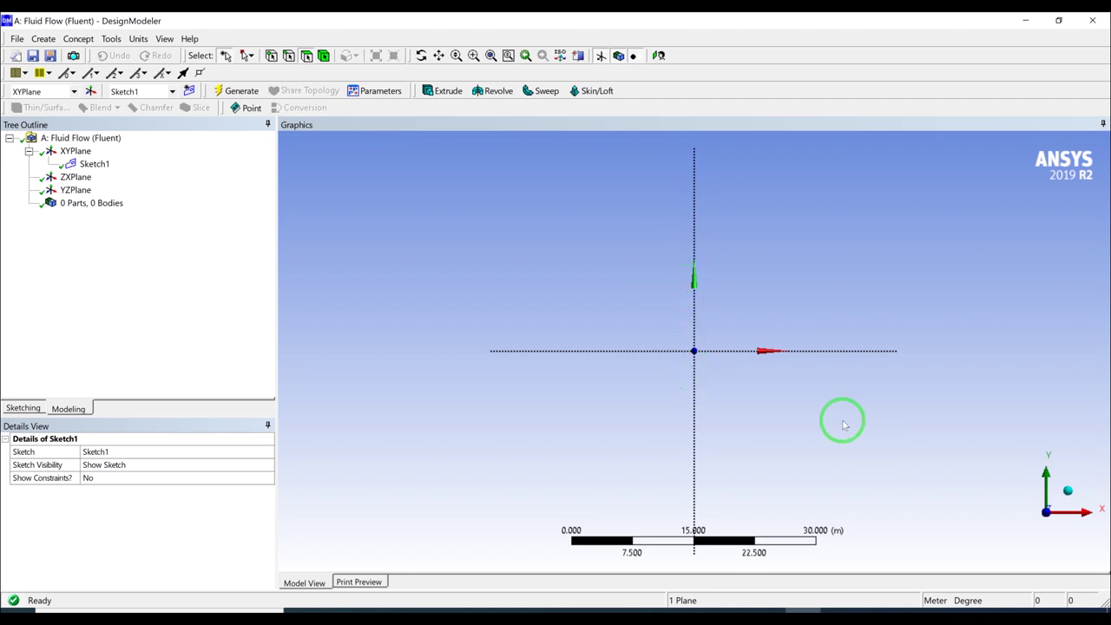
{"action": "left_click", "coordinate": [26, 407]}
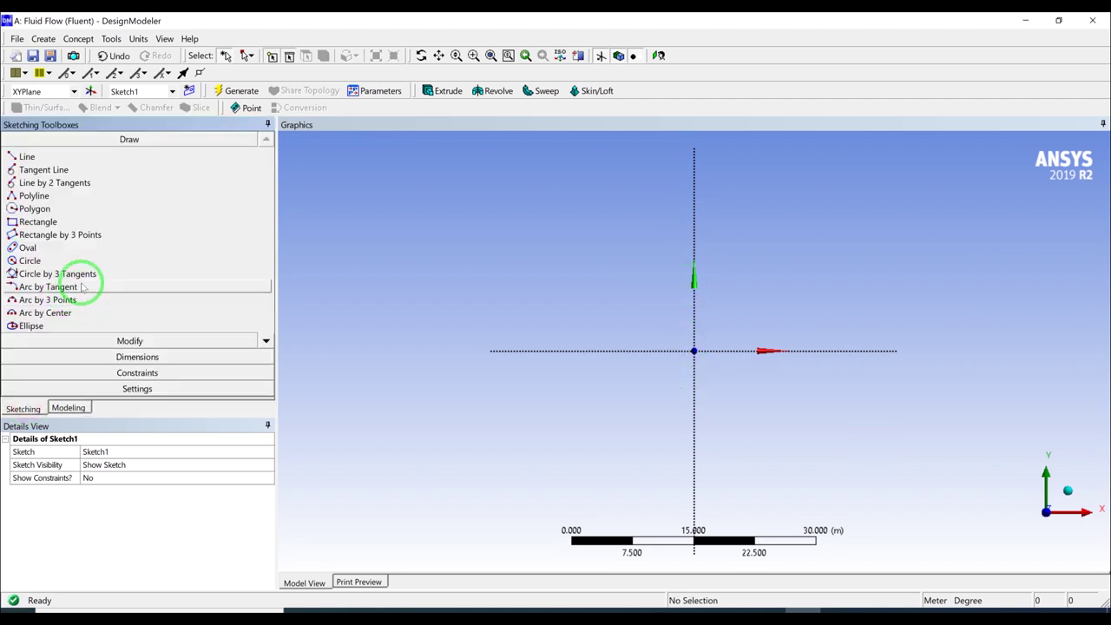
{"action": "left_click", "coordinate": [12, 313]}
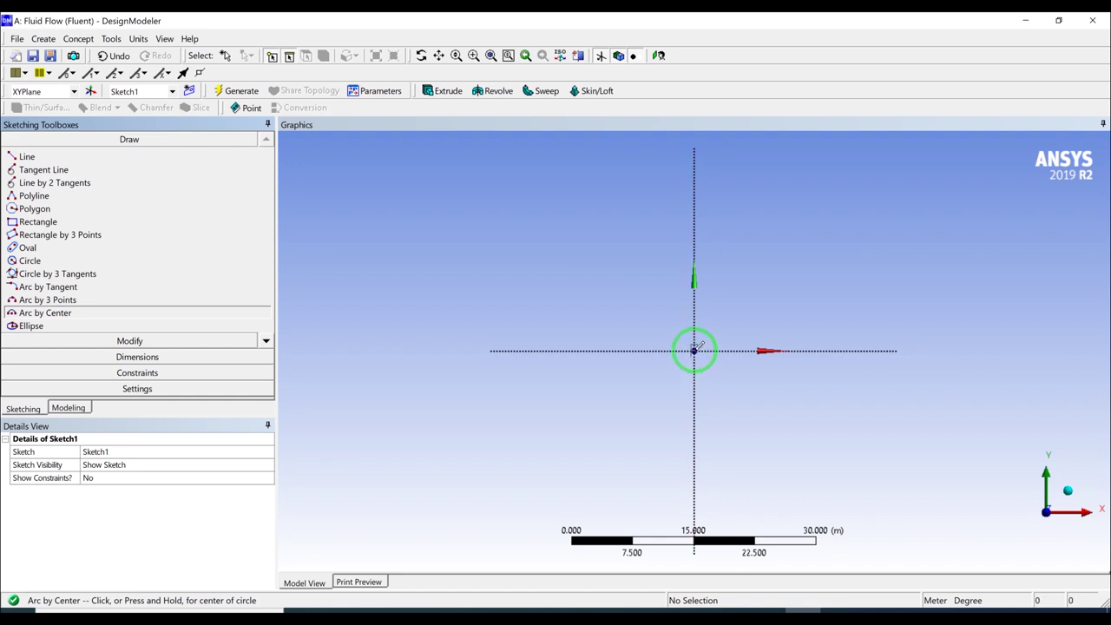
{"action": "left_click", "coordinate": [695, 349]}
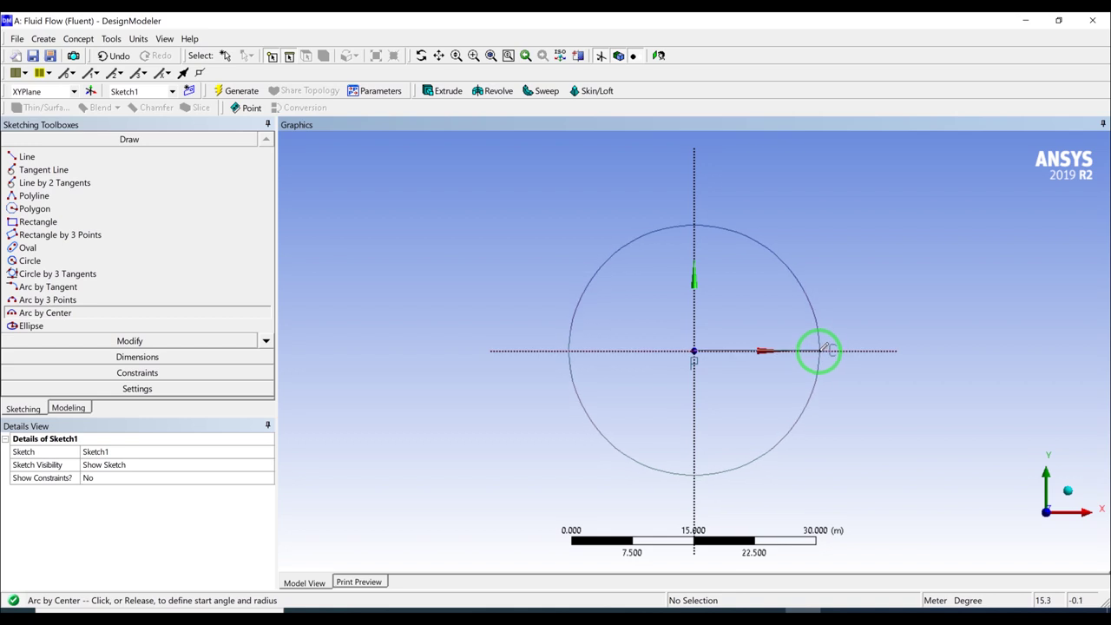
{"action": "key", "text": "Escape"}
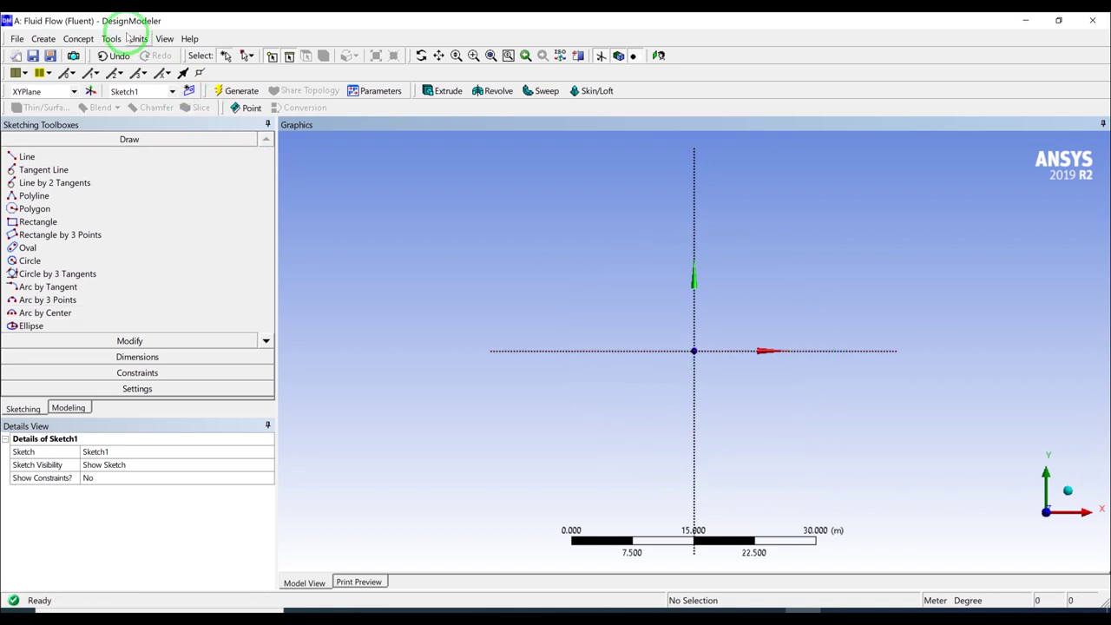
Set the units to millimetres and draw a quarter arc of about 54 mm radius centred on the origin, from +X axis to -Y axis
{"action": "left_click", "coordinate": [136, 39]}
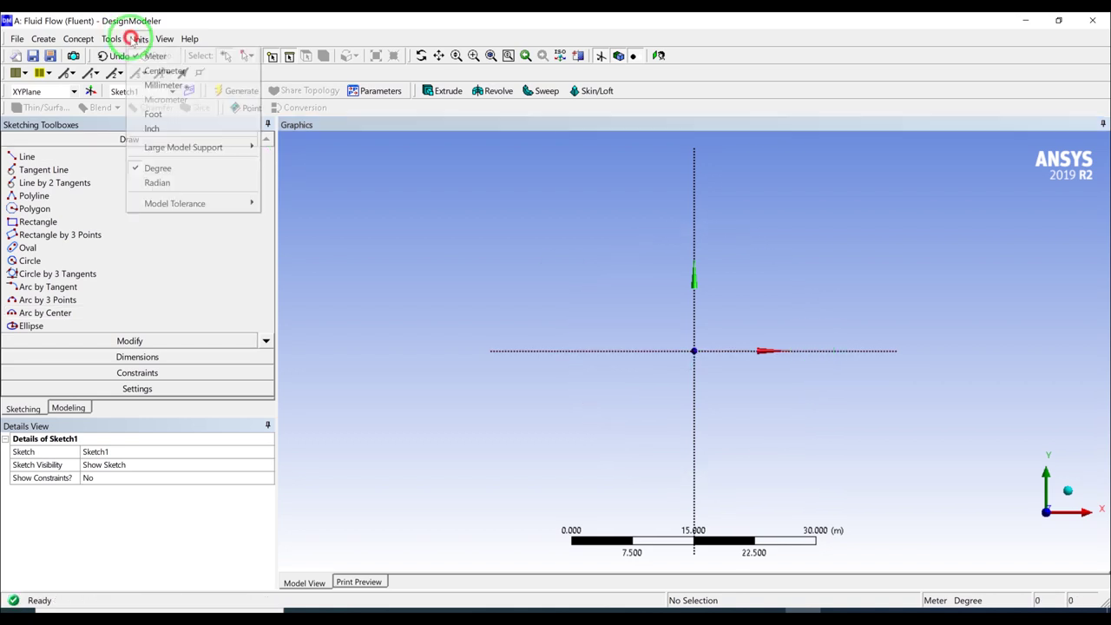
{"action": "left_click", "coordinate": [154, 86]}
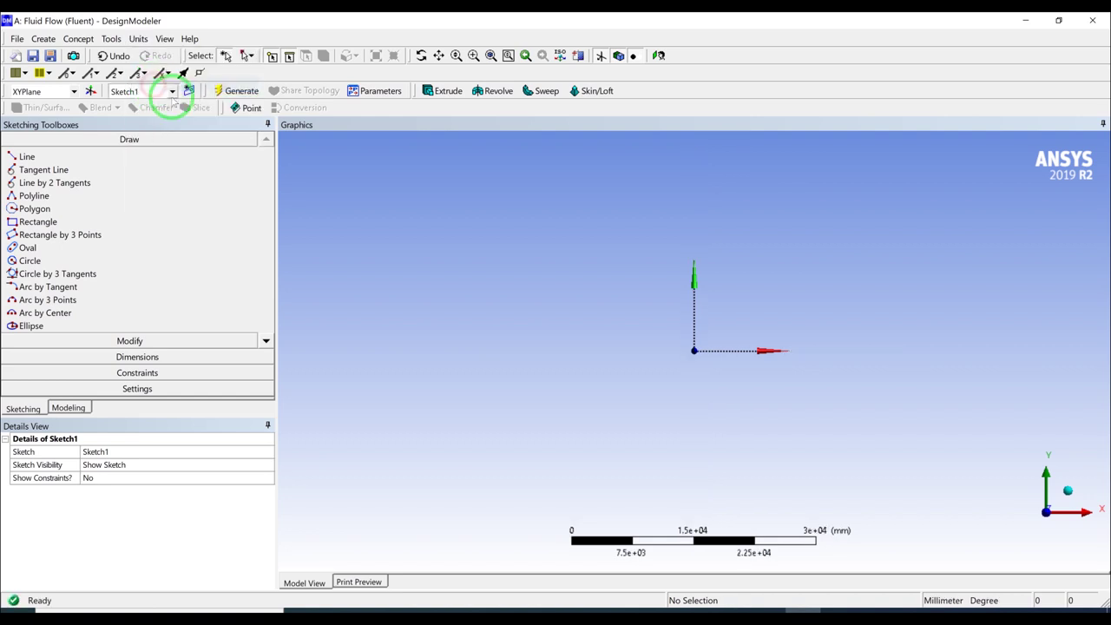
{"action": "scroll", "coordinate": [759, 381], "scroll_direction": "up", "scroll_amount": 10}
{"action": "scroll", "coordinate": [752, 373], "scroll_direction": "up", "scroll_amount": 10}
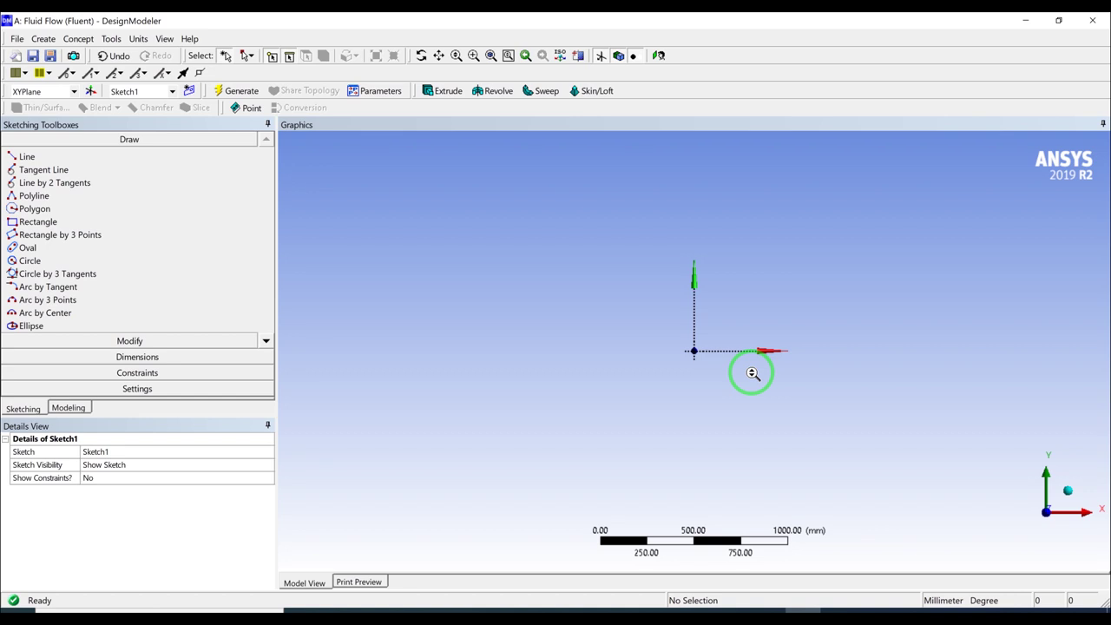
{"action": "scroll", "coordinate": [753, 373], "scroll_direction": "up", "scroll_amount": 1}
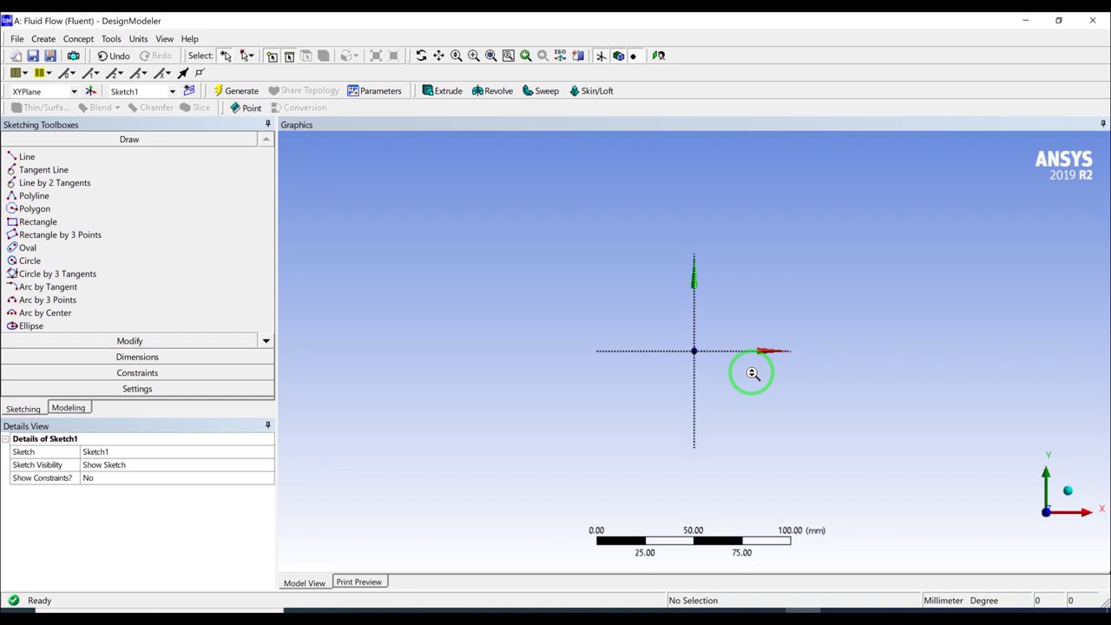
{"action": "left_click", "coordinate": [12, 313]}
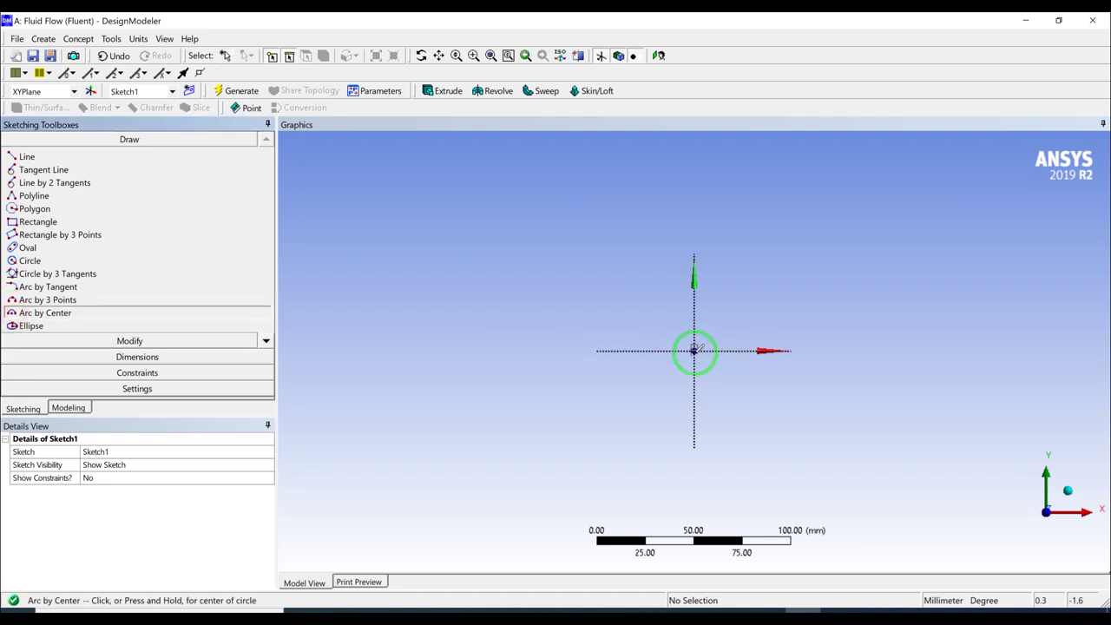
{"action": "left_click", "coordinate": [695, 350]}
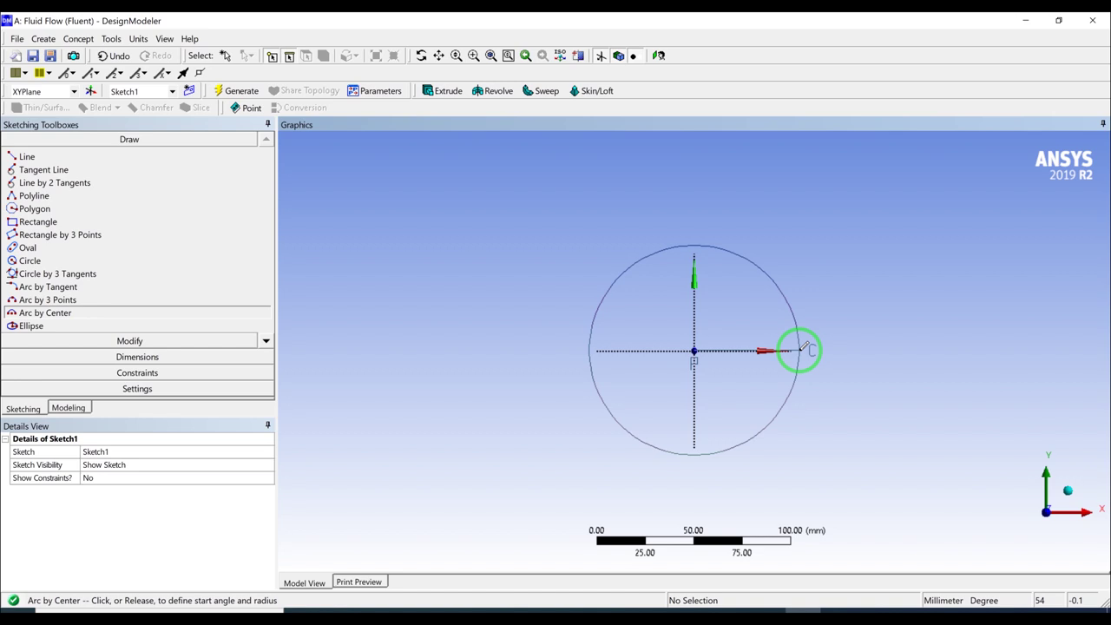
{"action": "left_click", "coordinate": [799, 350]}
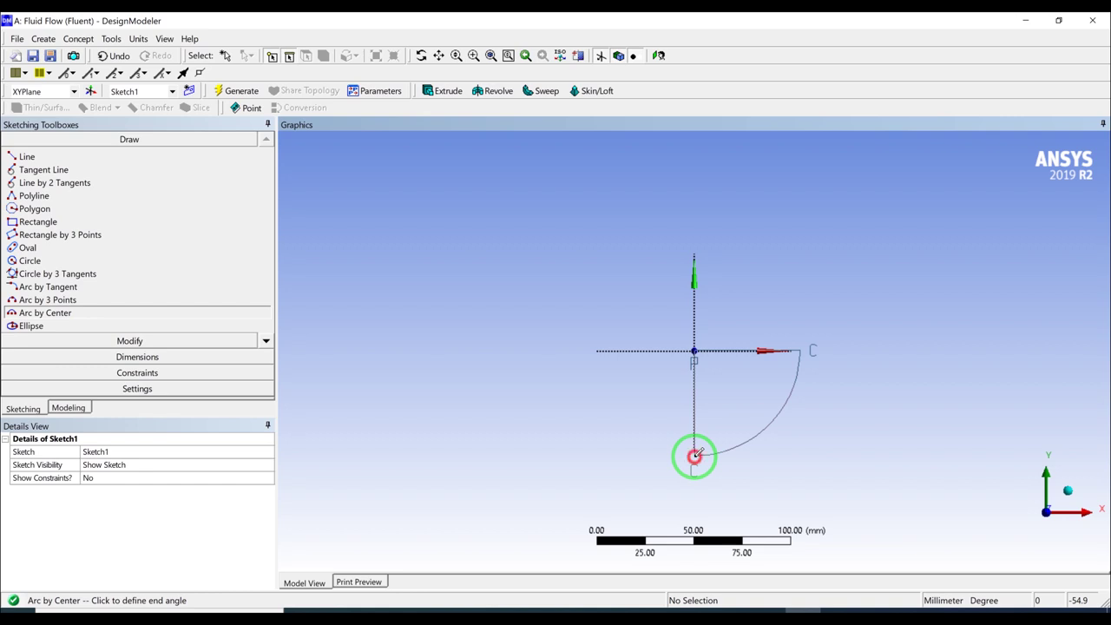
{"action": "left_click", "coordinate": [694, 455]}
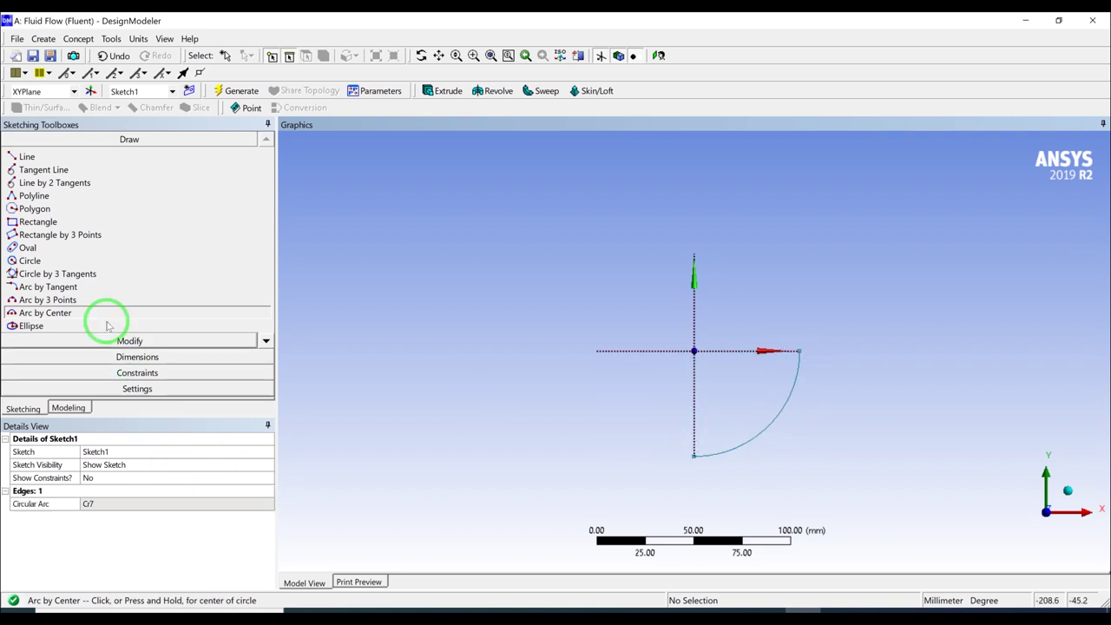
Add a radius dimension to the quarter arc and set it to 150 mm
{"action": "left_click", "coordinate": [130, 356]}
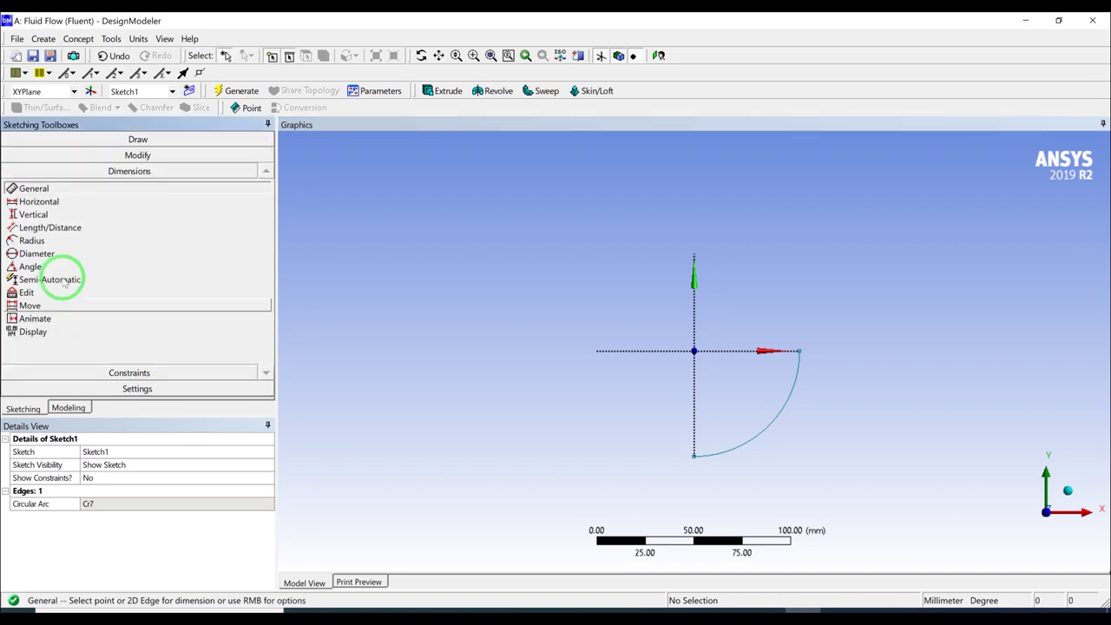
{"action": "left_click", "coordinate": [32, 240]}
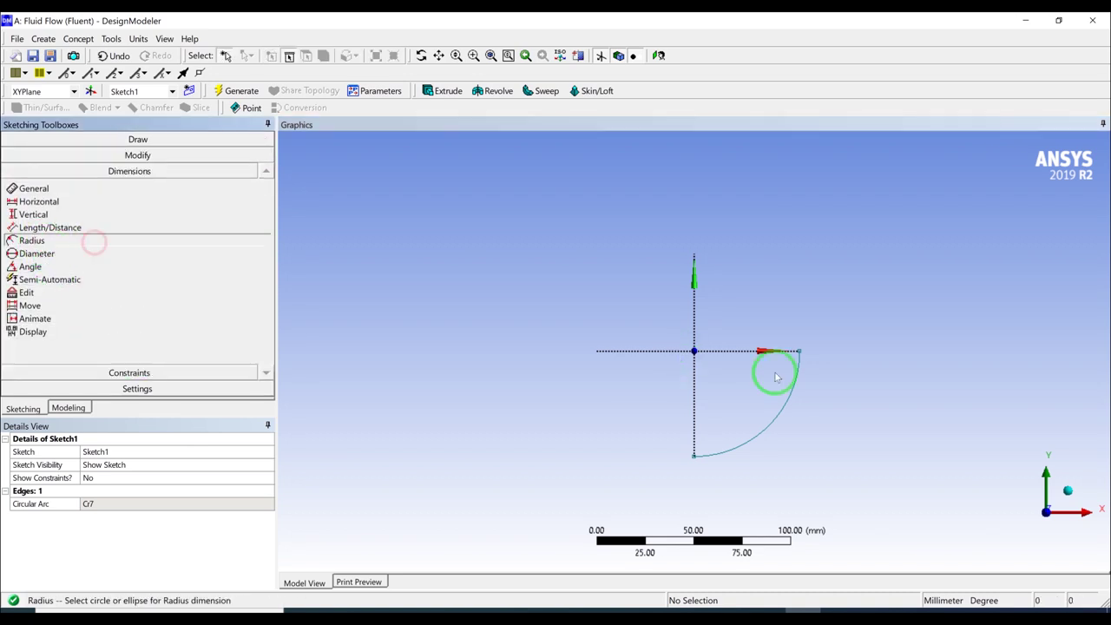
{"action": "left_click", "coordinate": [770, 425]}
{"action": "left_click", "coordinate": [833, 428]}
{"action": "left_click", "coordinate": [806, 431]}
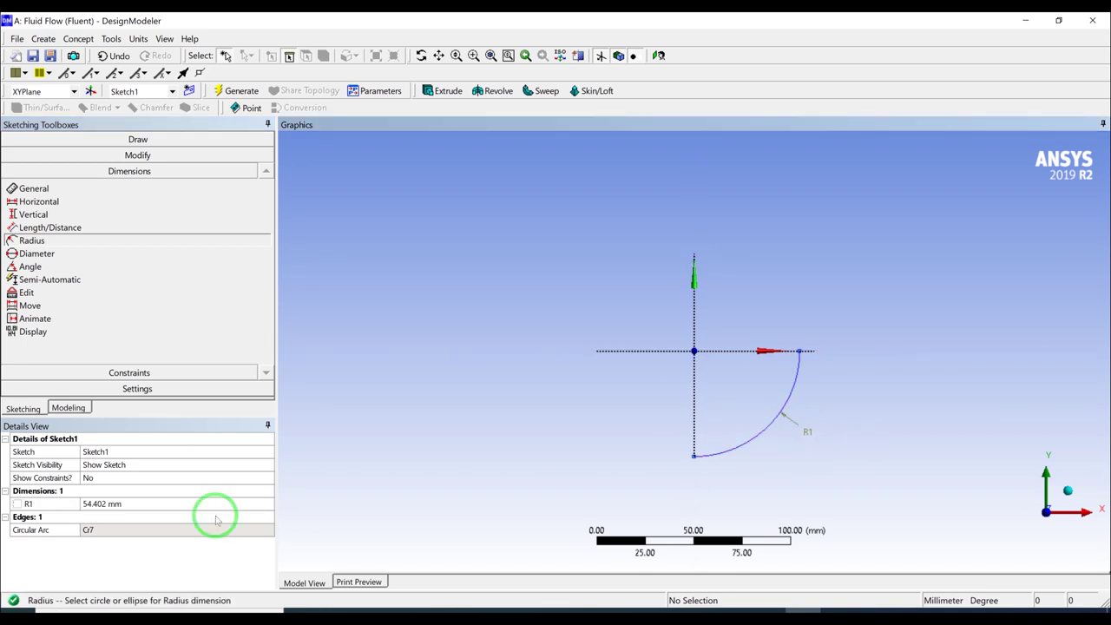
{"action": "left_click", "coordinate": [132, 503]}
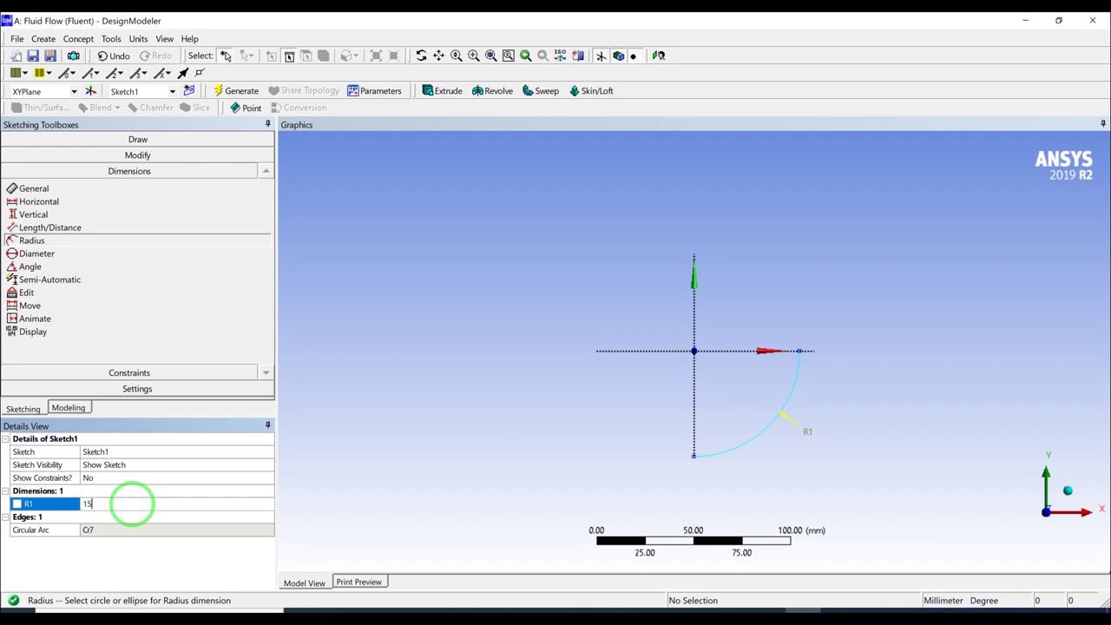
{"action": "type", "text": "150"}
{"action": "key", "text": "Return"}
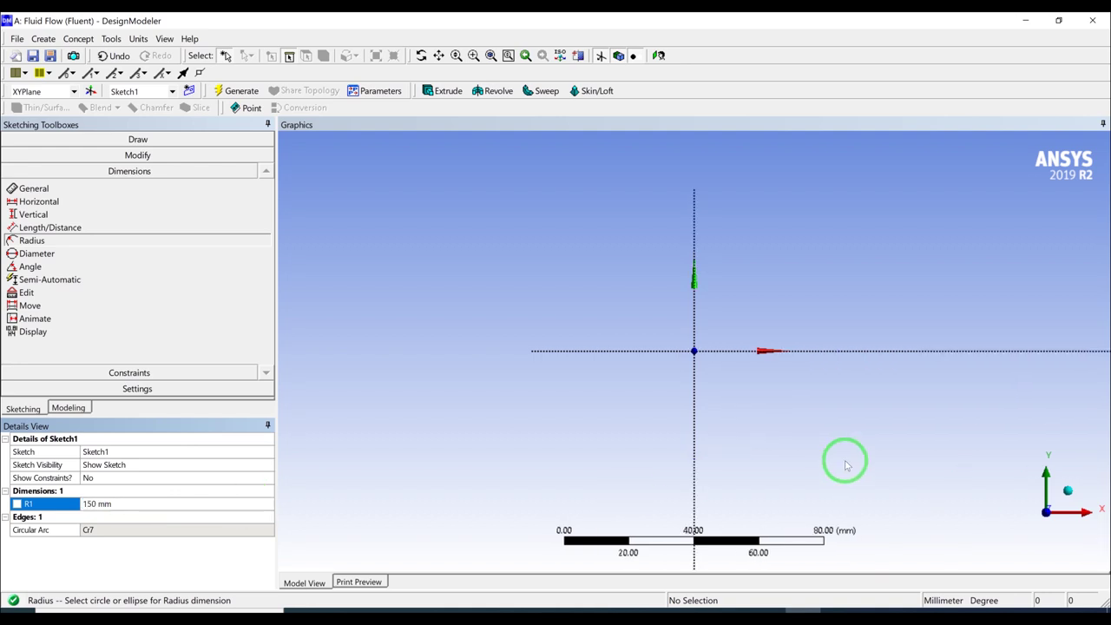
{"action": "scroll", "coordinate": [839, 443], "scroll_direction": "down", "scroll_amount": 2}
{"action": "middle_click_drag", "start_coordinate": [775, 414], "coordinate": [738, 354], "text": "ctrl"}
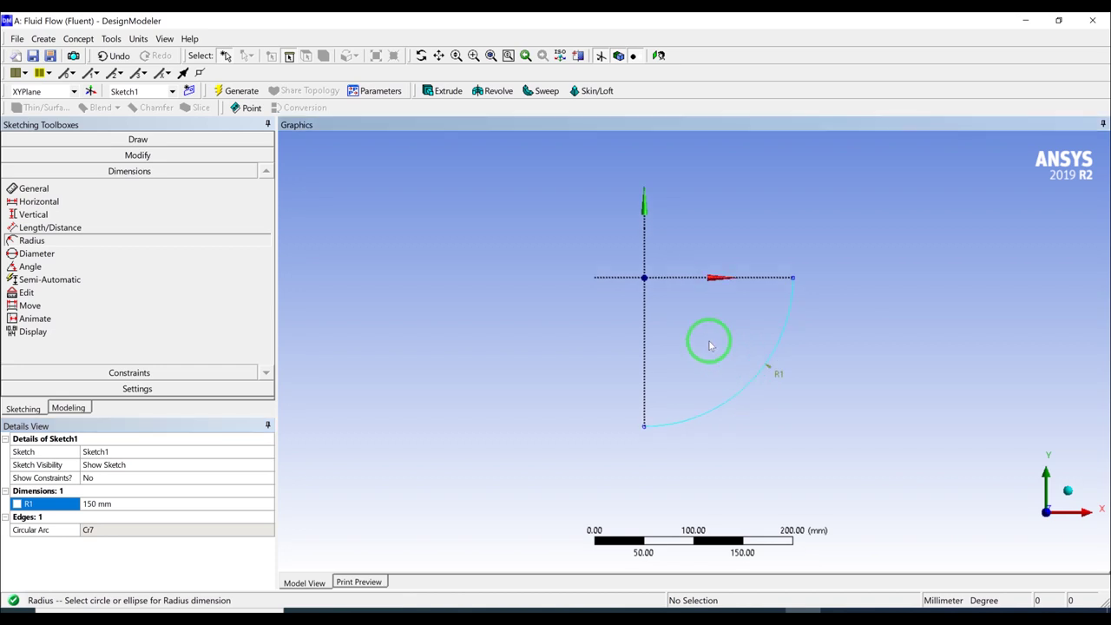
{"action": "scroll", "coordinate": [708, 346], "scroll_direction": "up", "scroll_amount": 1}
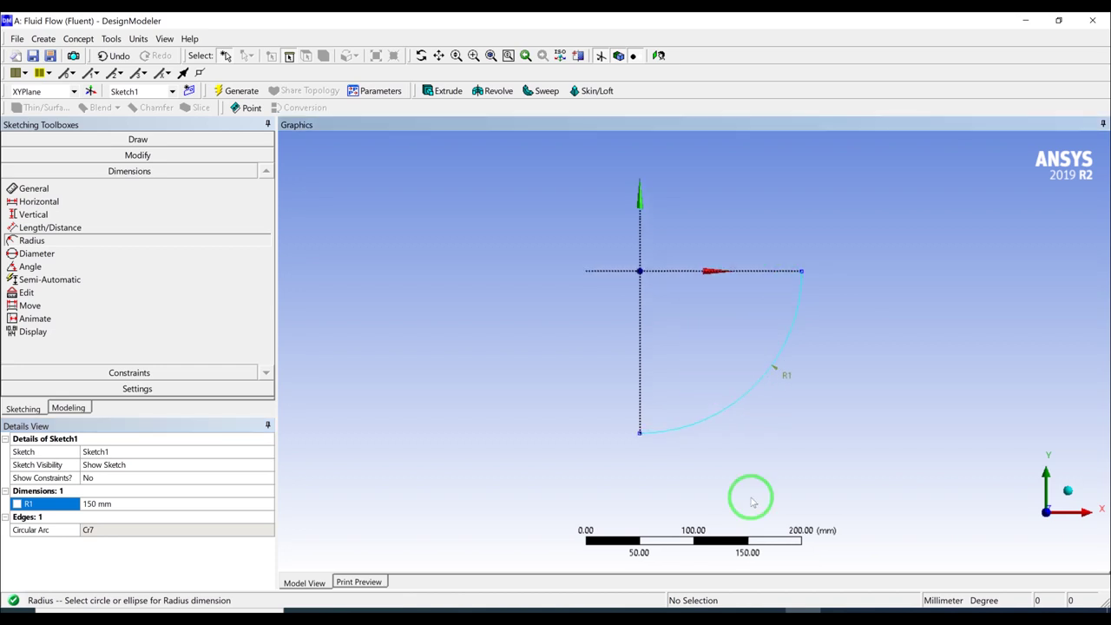
Check the elbow's dimensions in the problem specification image, then return to the DesignModeler sketch
{"action": "left_click", "coordinate": [775, 605]}
{"action": "left_click", "coordinate": [737, 550]}
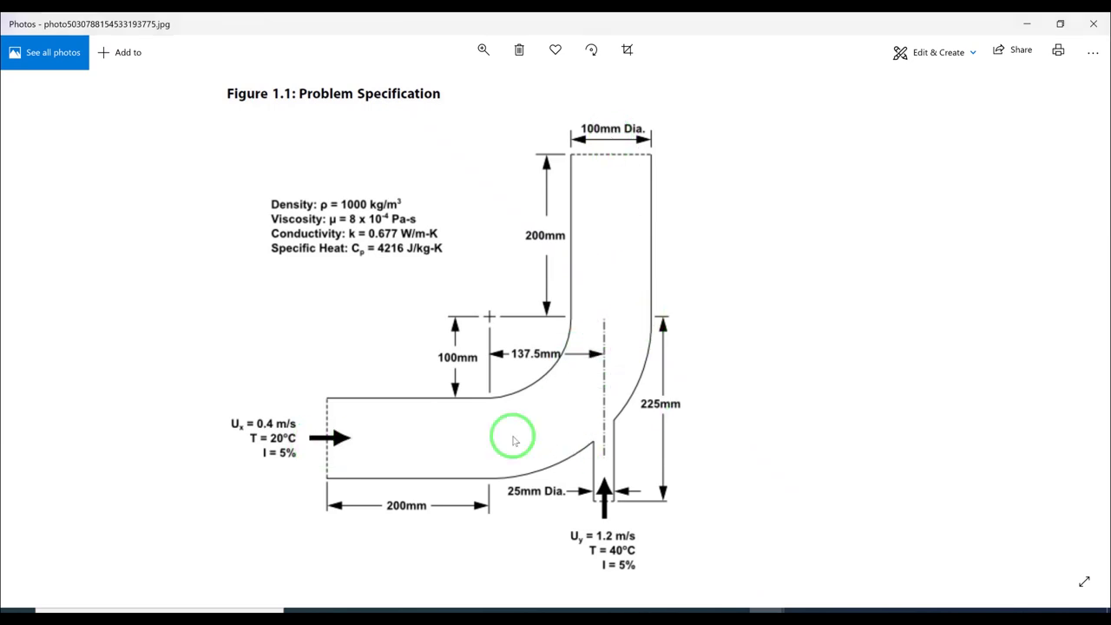
{"action": "key", "text": "alt+Tab"}
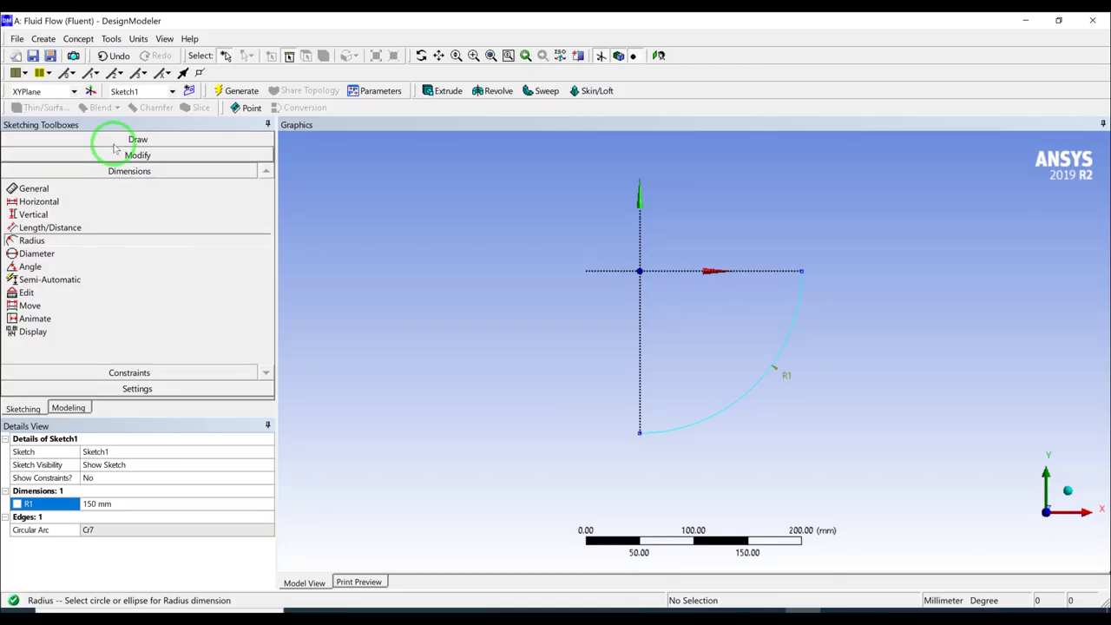
Draw a vertical line about 123 mm up from the arc's +X end and a horizontal line about 166 mm toward -X from its lower end
{"action": "left_click", "coordinate": [113, 143]}
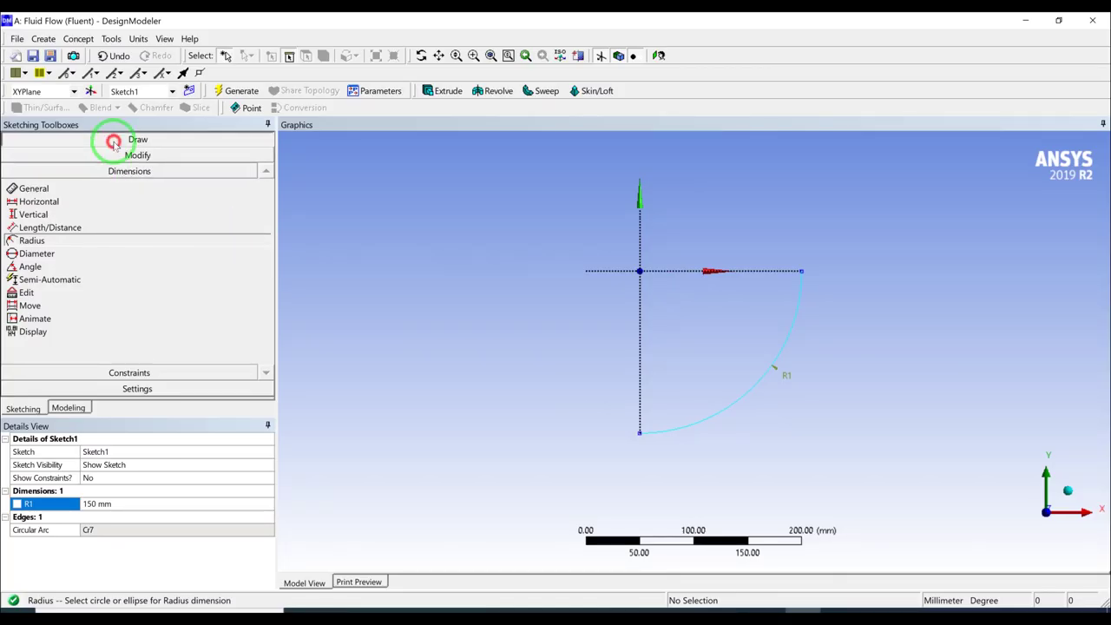
{"action": "left_click", "coordinate": [45, 156]}
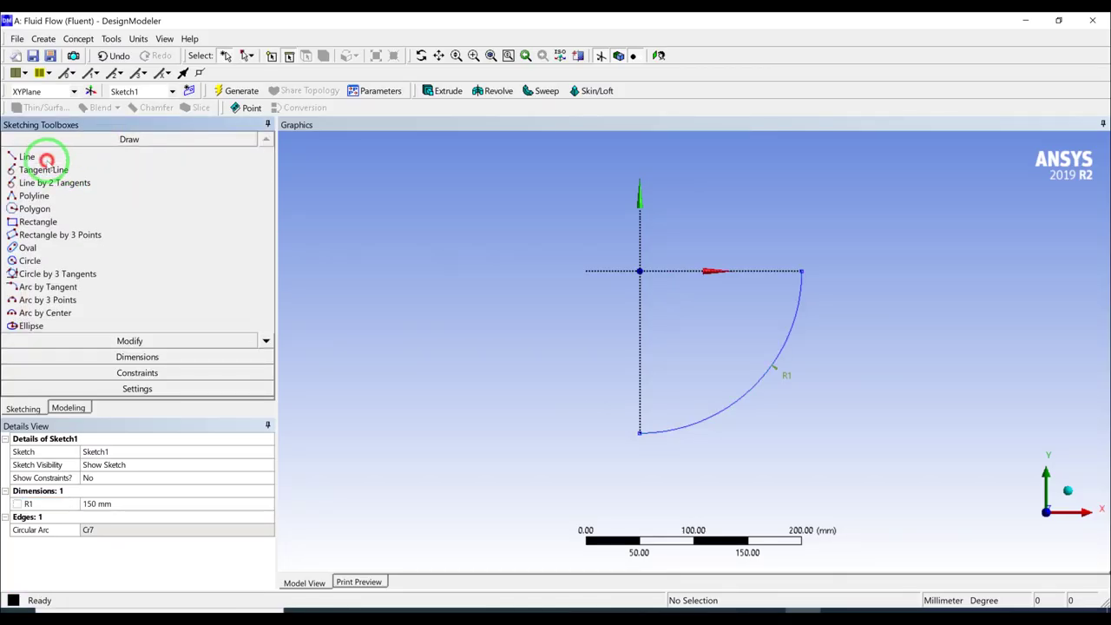
{"action": "left_click", "coordinate": [801, 270]}
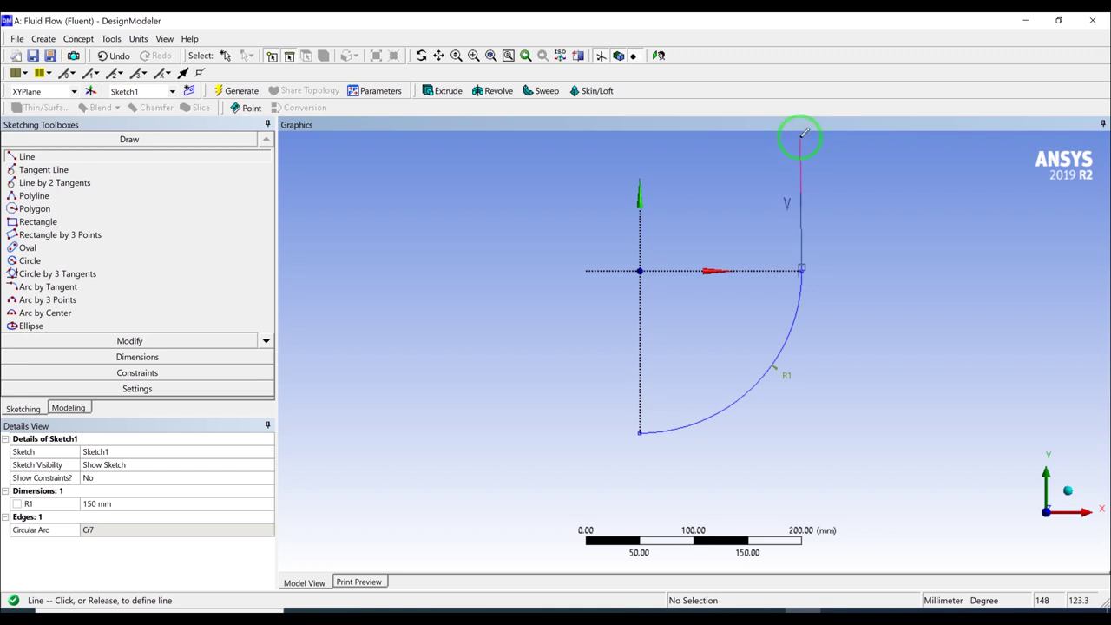
{"action": "left_click", "coordinate": [801, 136]}
{"action": "scroll", "coordinate": [792, 177], "scroll_direction": "down", "scroll_amount": 3}
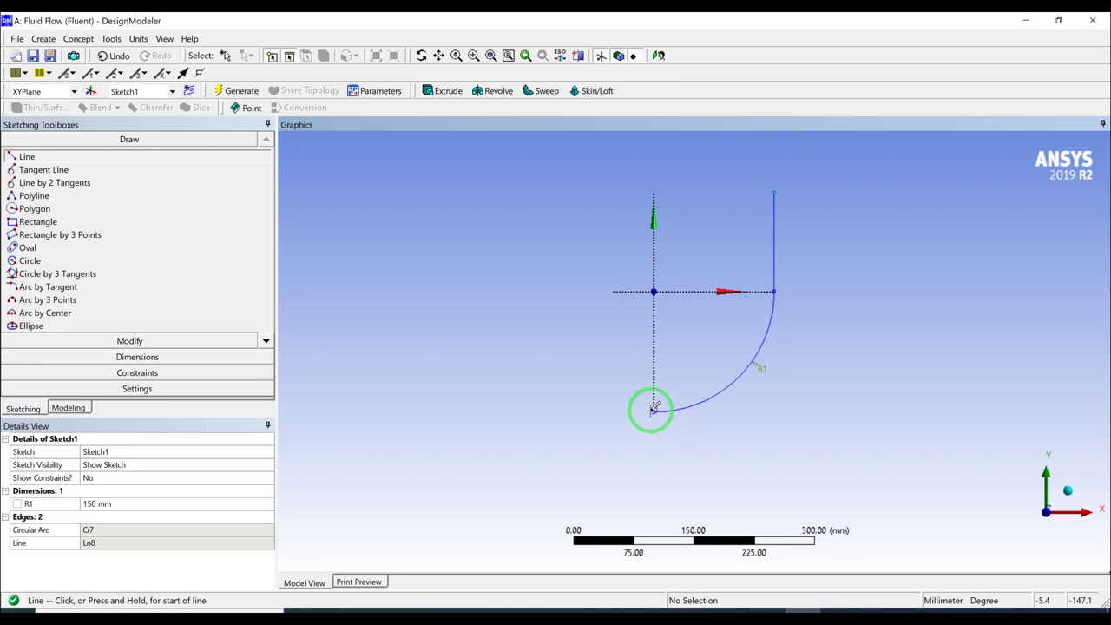
{"action": "left_click", "coordinate": [653, 409]}
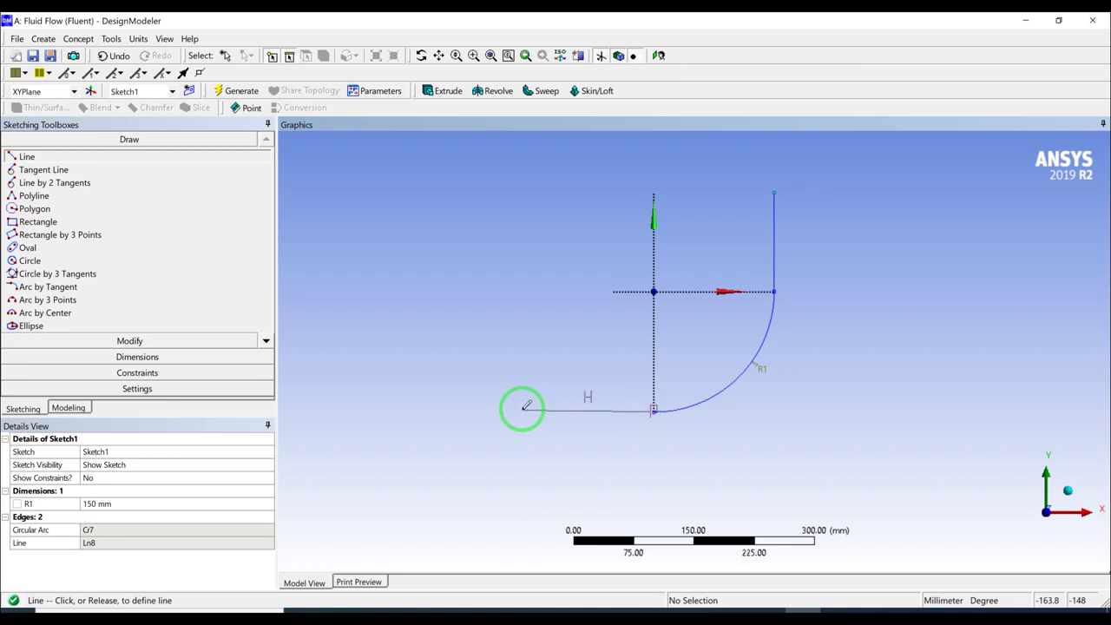
{"action": "left_click", "coordinate": [520, 410]}
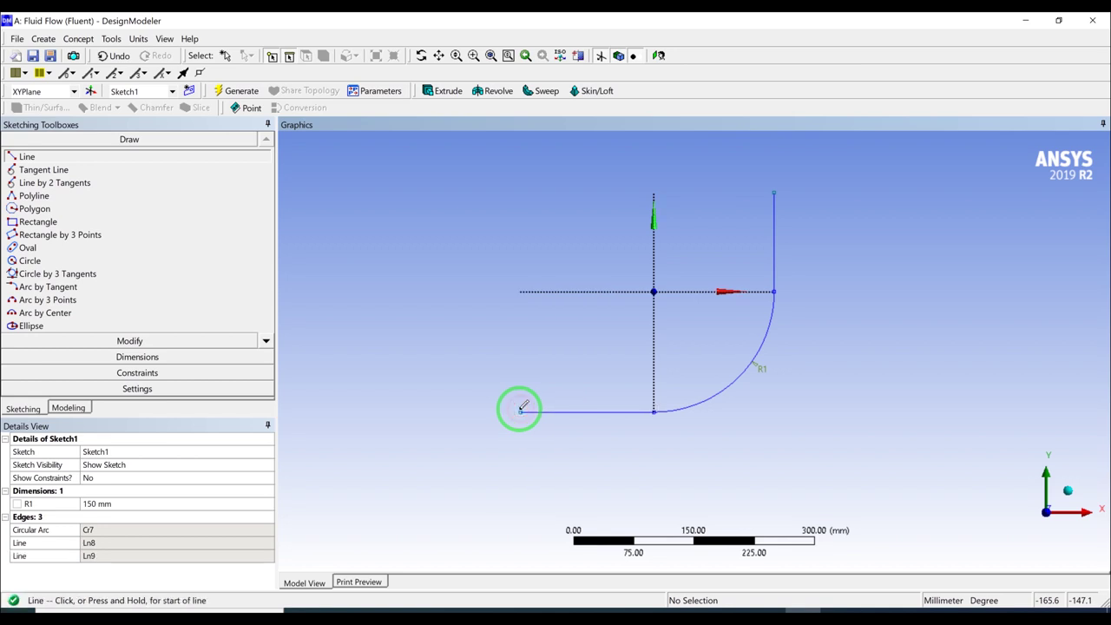
Dimension the vertical line's length and set it to 200 mm
{"action": "left_click", "coordinate": [162, 357]}
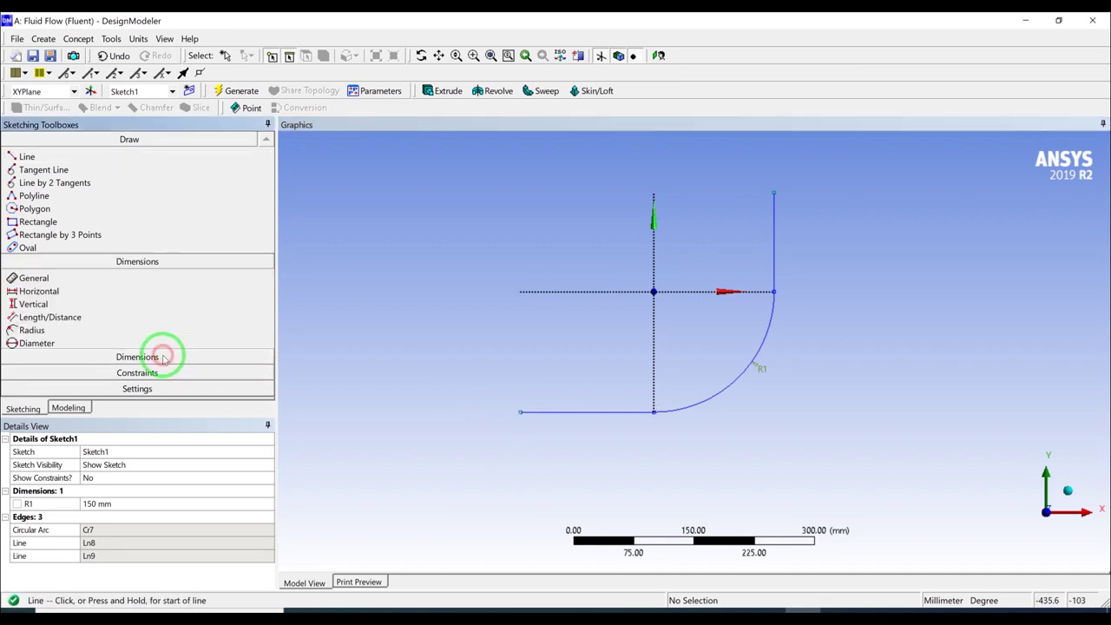
{"action": "left_click", "coordinate": [778, 246]}
{"action": "left_click", "coordinate": [842, 241]}
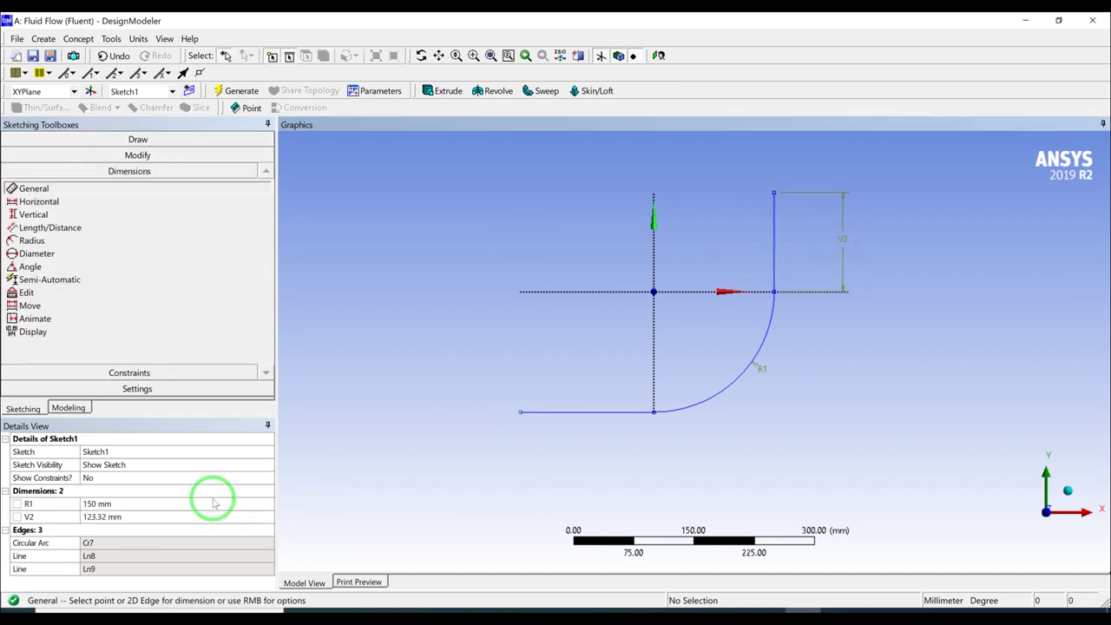
{"action": "left_click", "coordinate": [128, 515]}
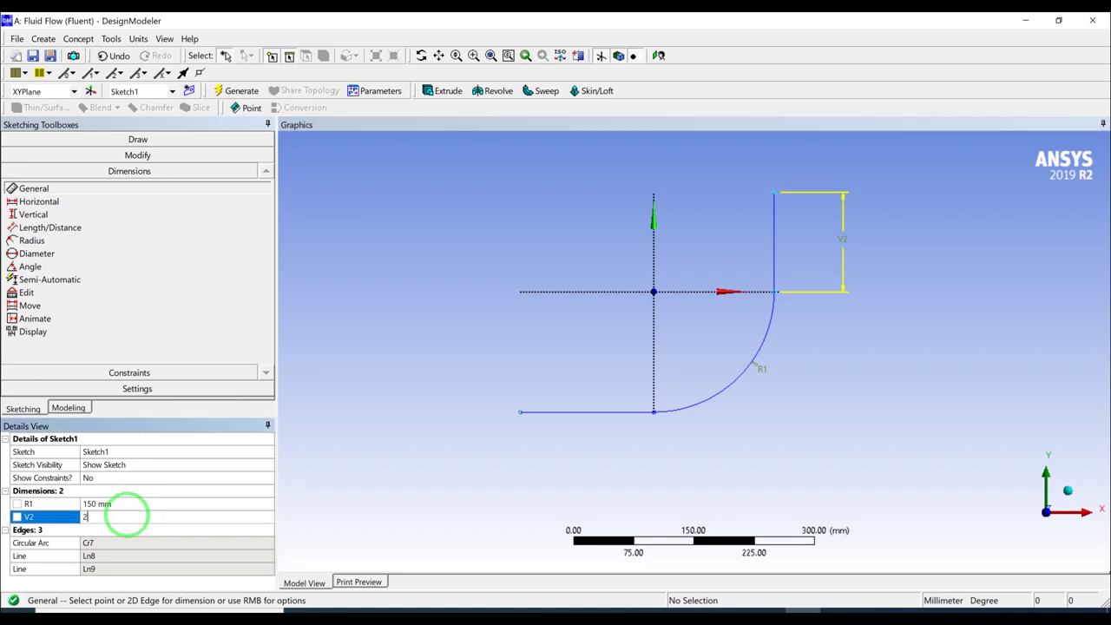
{"action": "type", "text": "200"}
{"action": "key", "text": "Return"}
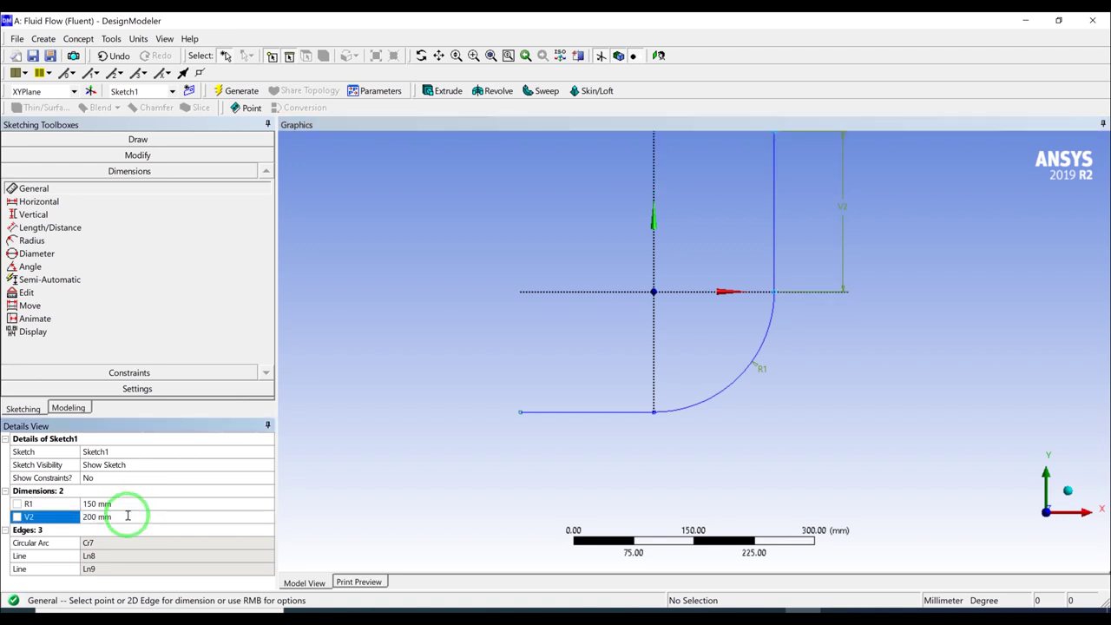
Dimension the horizontal line's length and set it to 200 mm
{"action": "left_click", "coordinate": [596, 412]}
{"action": "left_click", "coordinate": [554, 458]}
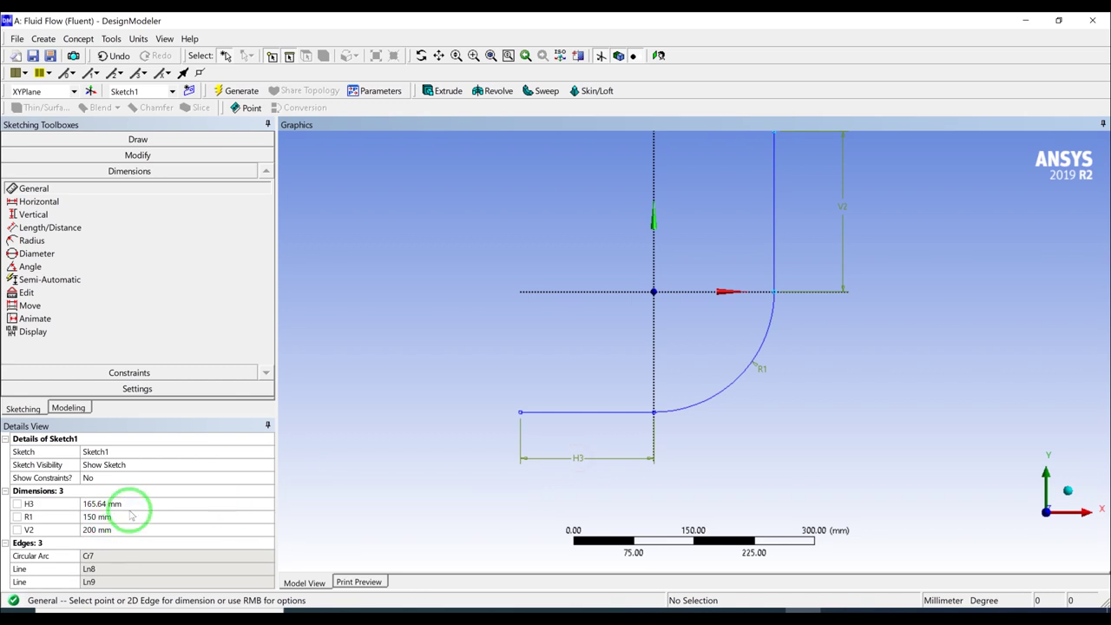
{"action": "left_click", "coordinate": [132, 504]}
{"action": "type", "text": "2"}
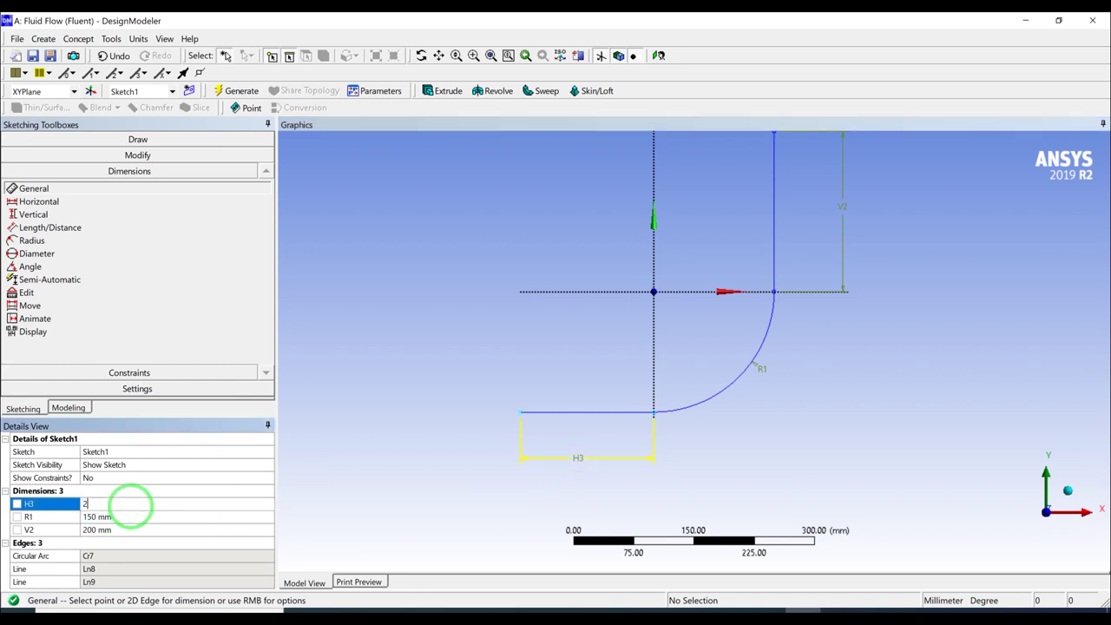
{"action": "type", "text": "00"}
{"action": "key", "text": "Return"}
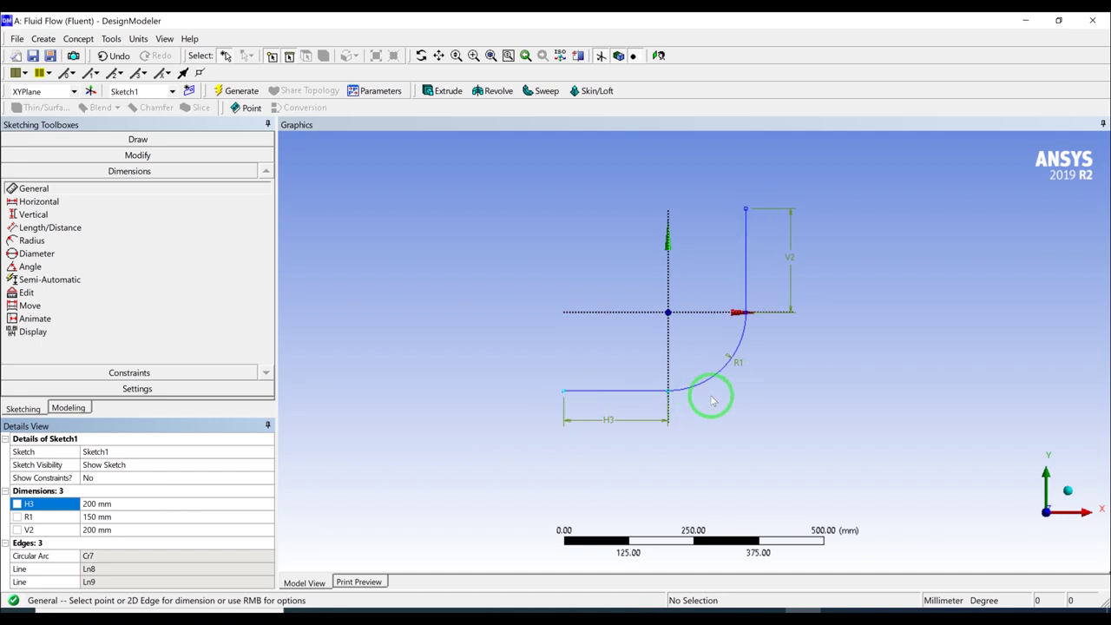
Create a second sketch on the XYPlane and enter sketching mode
{"action": "left_click", "coordinate": [62, 408]}
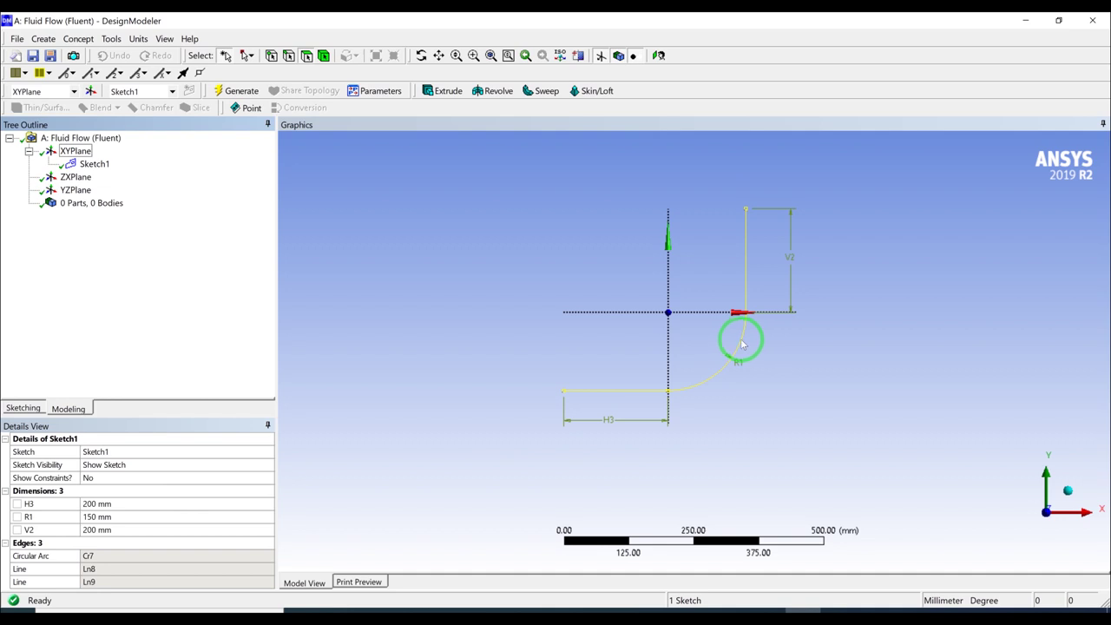
{"action": "left_click", "coordinate": [76, 153]}
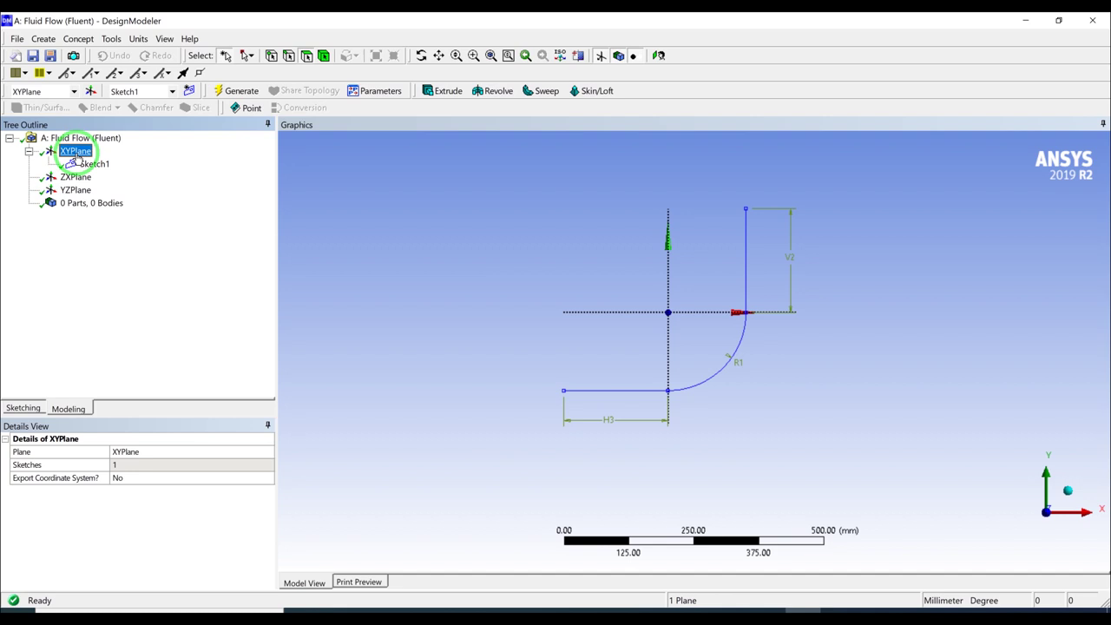
{"action": "left_click", "coordinate": [189, 91]}
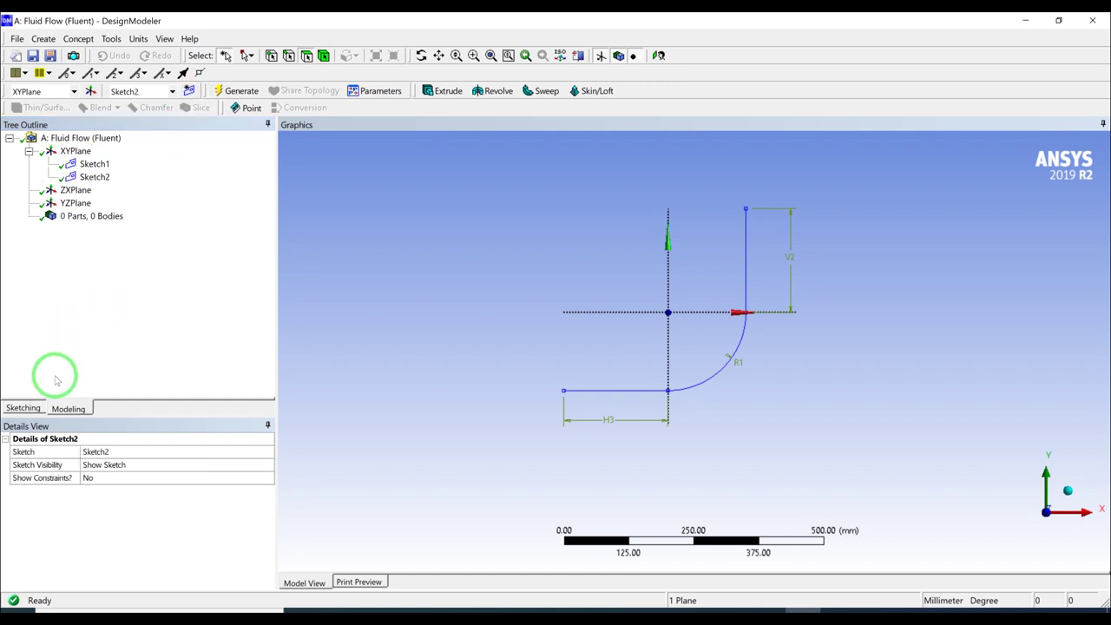
{"action": "left_click", "coordinate": [25, 407]}
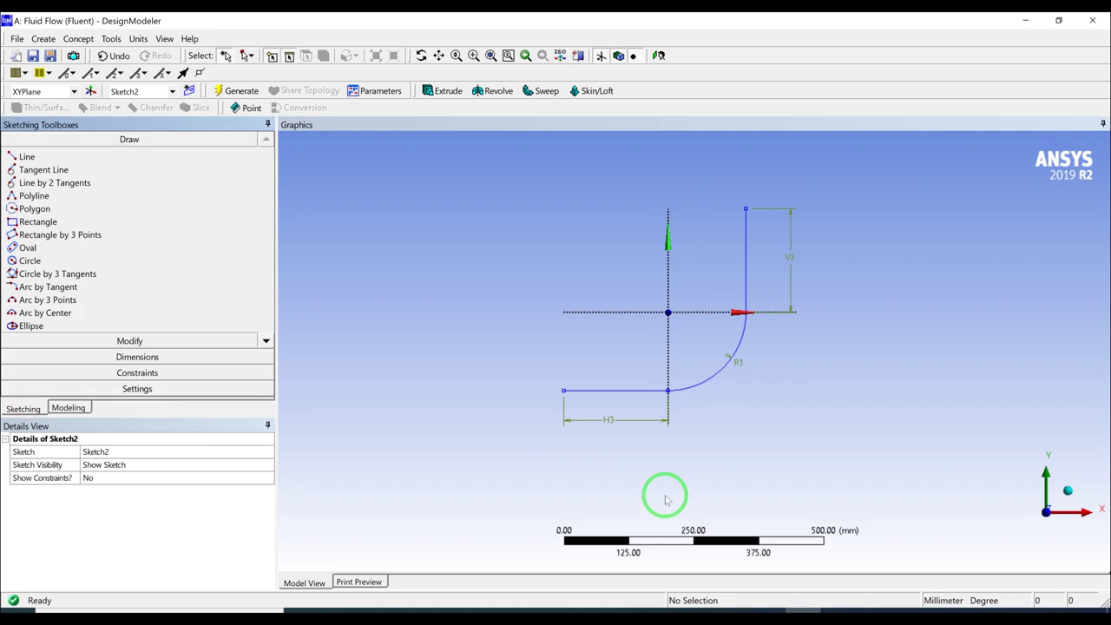
Examine the small inlet pipe's position, diameter and length in the problem specification image, and return to the DesignModeler sketch
{"action": "mouse_move", "coordinate": [770, 607]}
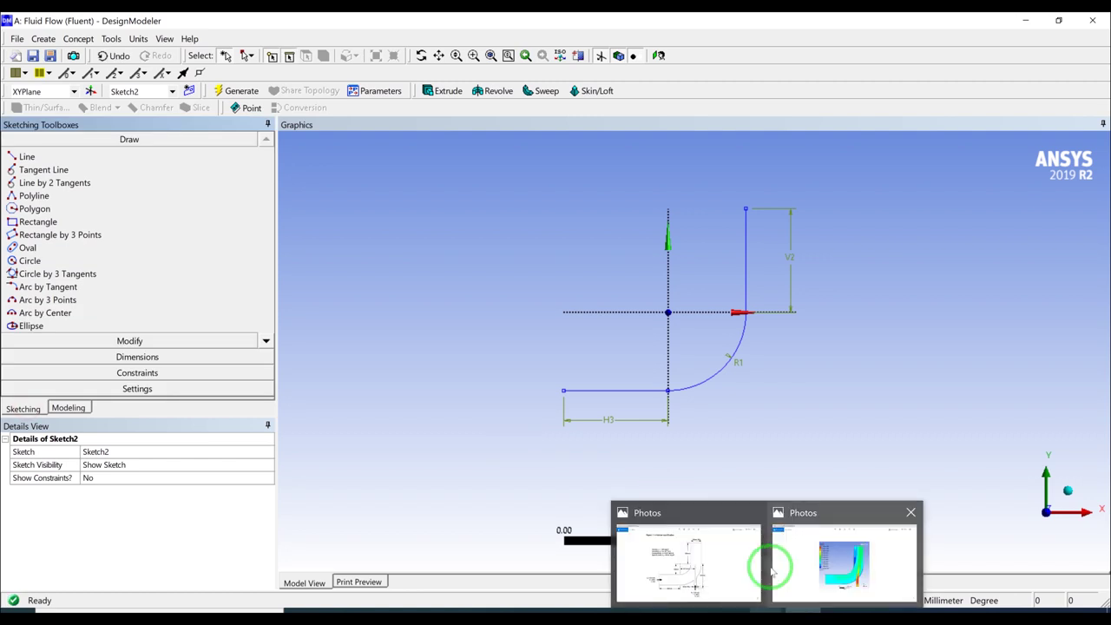
{"action": "left_click", "coordinate": [694, 565]}
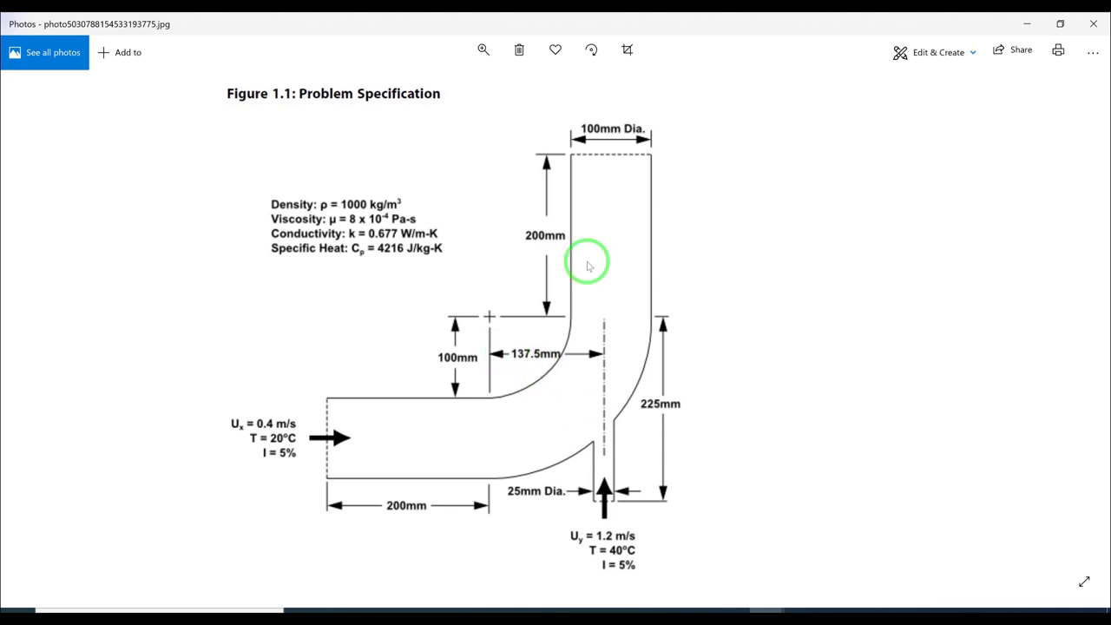
{"action": "left_click_drag", "start_coordinate": [573, 28], "coordinate": [361, 137]}
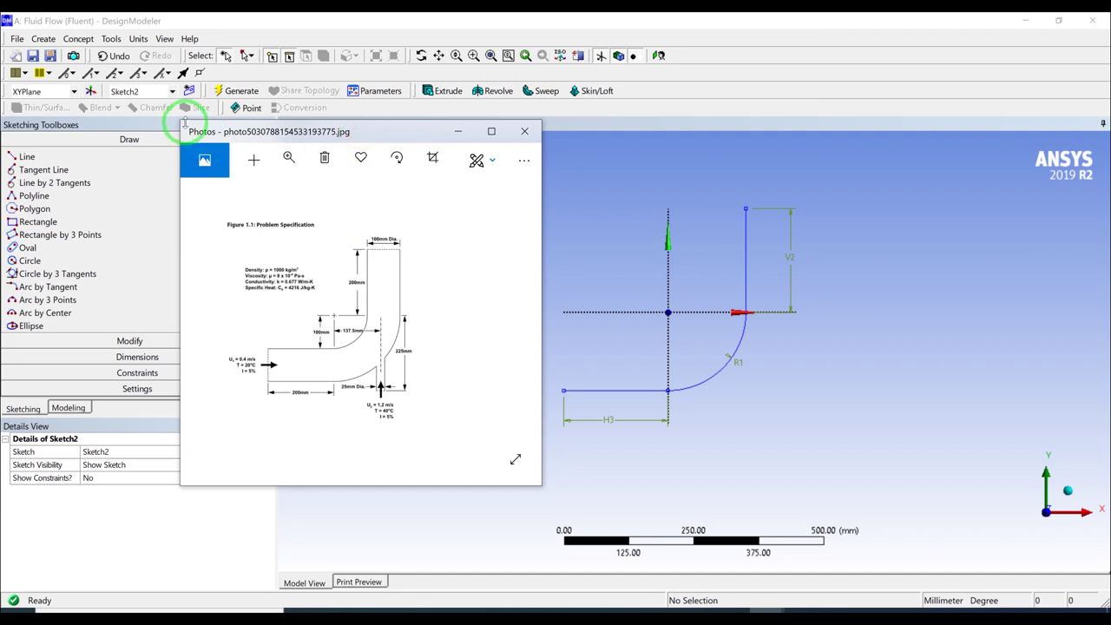
{"action": "left_click", "coordinate": [288, 158]}
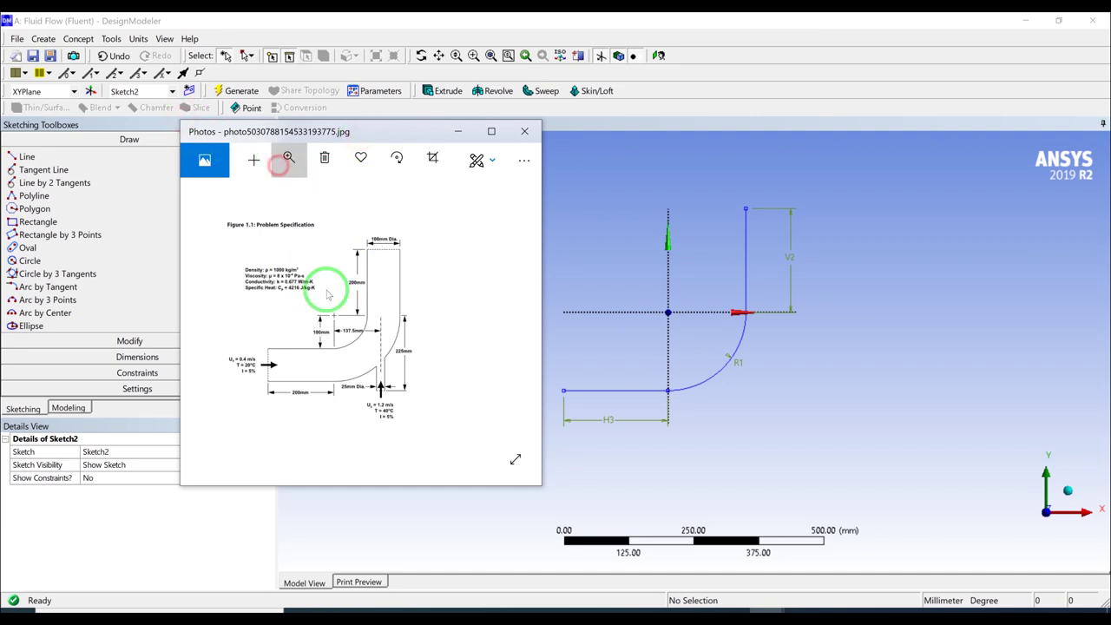
{"action": "scroll", "coordinate": [360, 362], "scroll_direction": "down", "scroll_amount": 2}
{"action": "scroll", "coordinate": [360, 362], "scroll_direction": "up", "scroll_amount": 2}
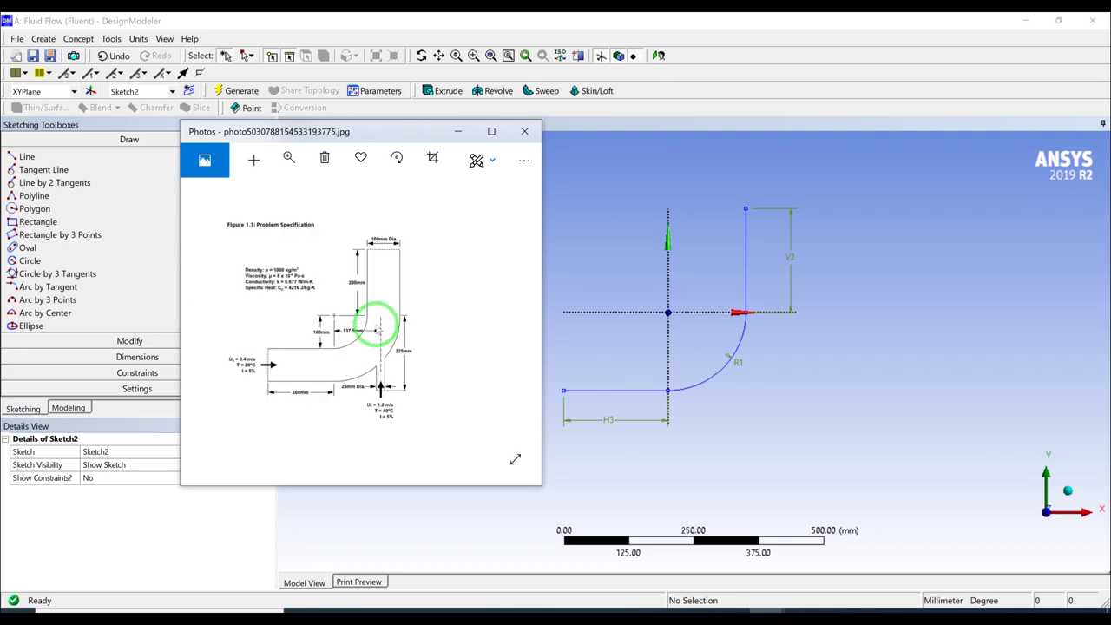
{"action": "left_click", "coordinate": [290, 162]}
{"action": "left_click_drag", "start_coordinate": [227, 193], "coordinate": [263, 208]}
{"action": "left_click_drag", "start_coordinate": [372, 384], "coordinate": [370, 333]}
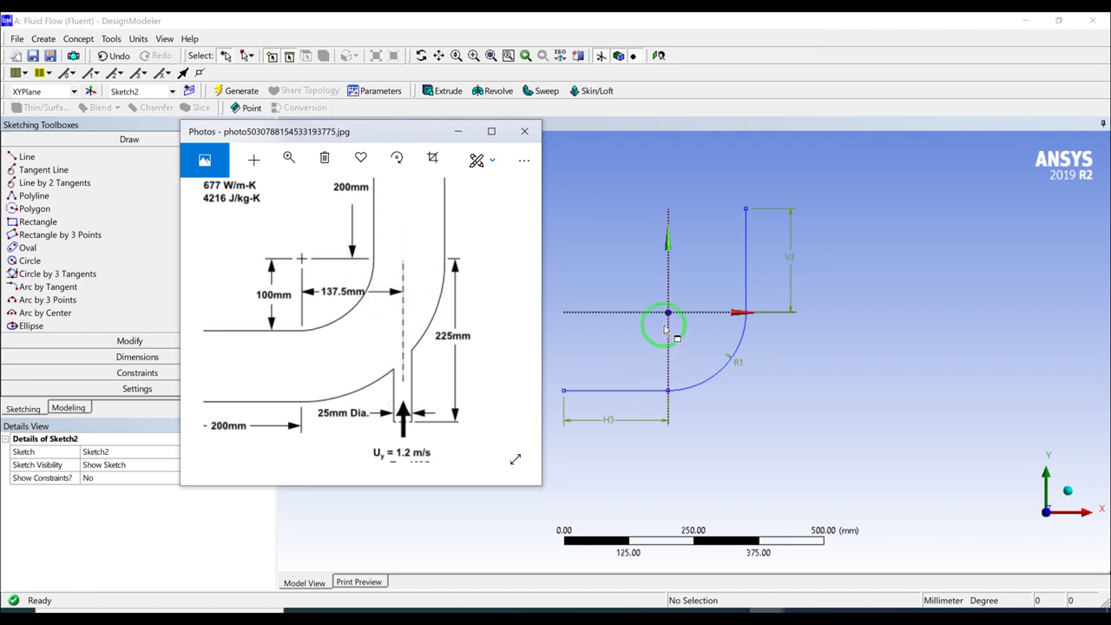
{"action": "left_click_drag", "start_coordinate": [404, 131], "coordinate": [390, 218]}
{"action": "double_click", "coordinate": [389, 219]}
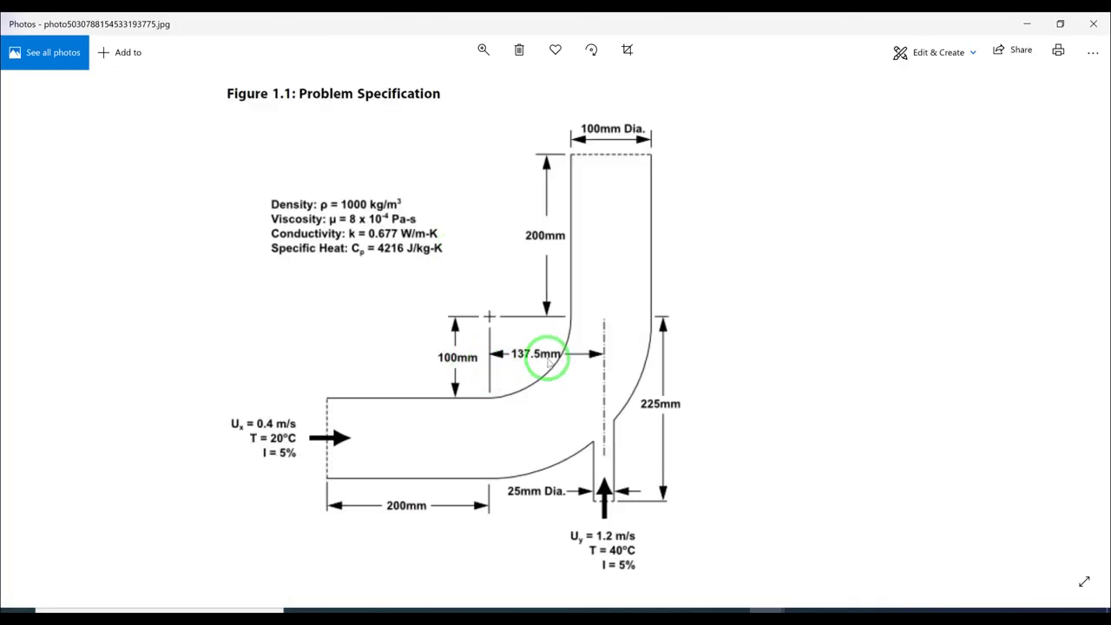
{"action": "key", "text": "alt+Tab"}
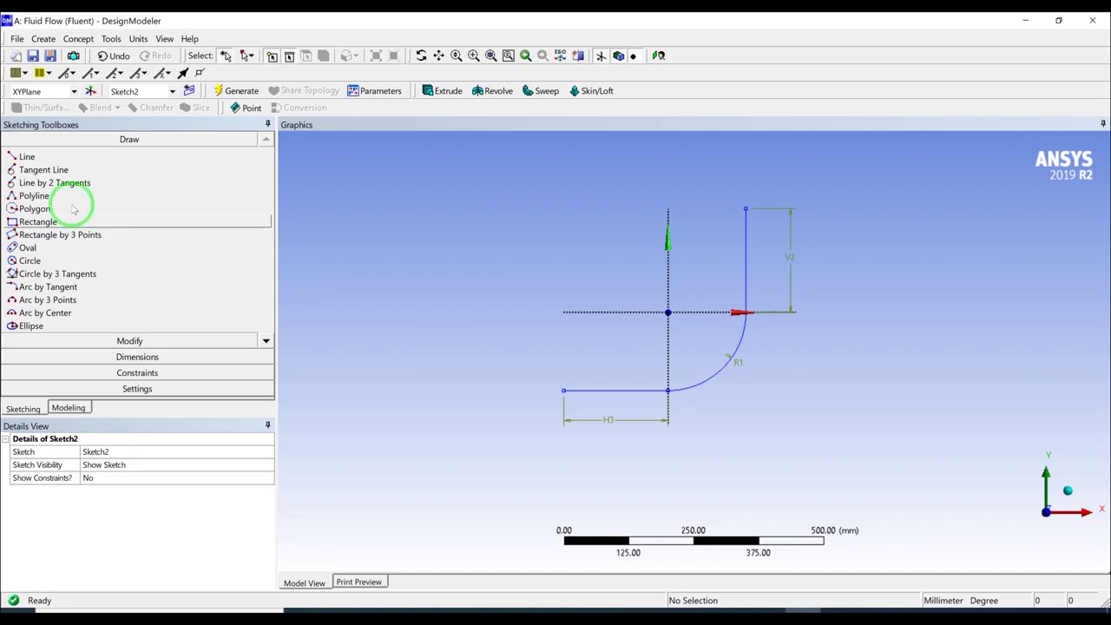
Draw a vertical line about 174 mm long through the elbow arc, about 89 mm from the Y axis on the +X side
{"action": "left_click", "coordinate": [27, 157]}
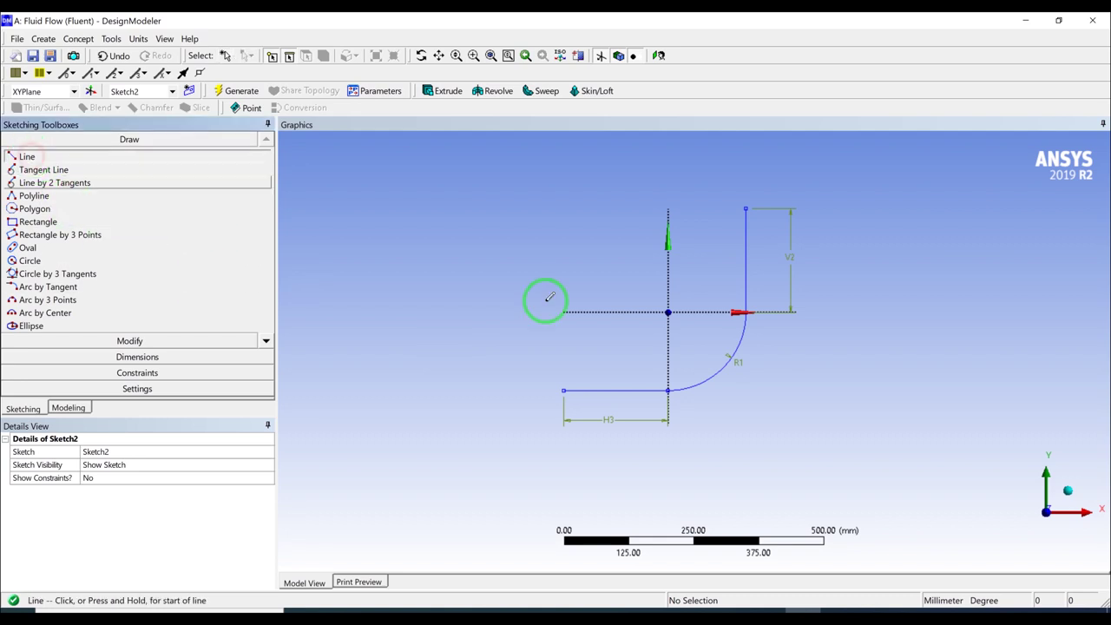
{"action": "left_click", "coordinate": [713, 347]}
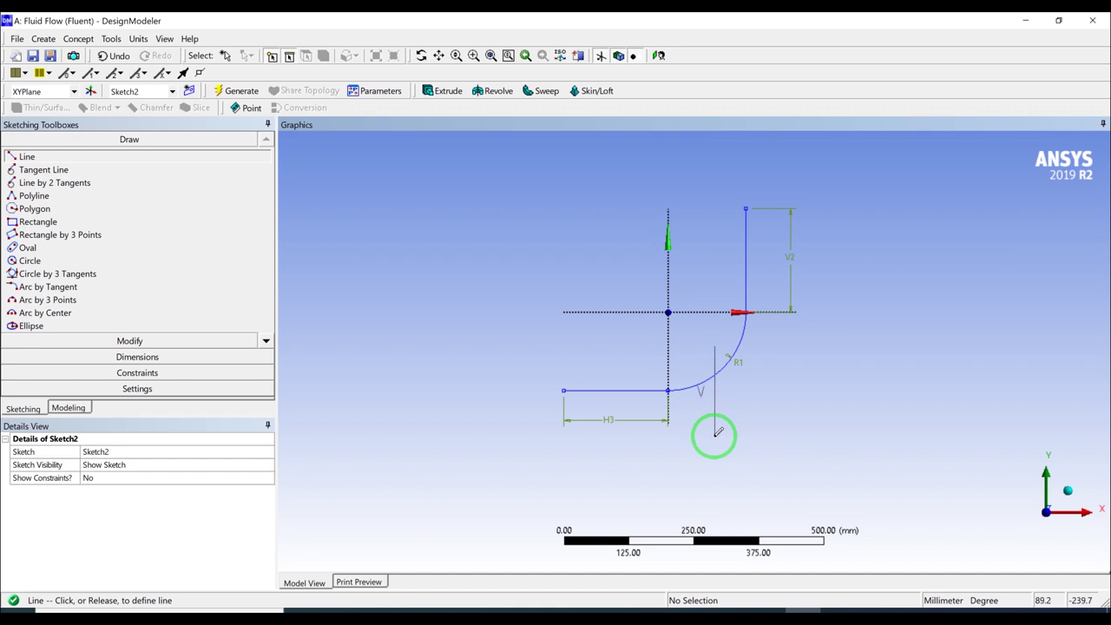
{"action": "left_click", "coordinate": [713, 436]}
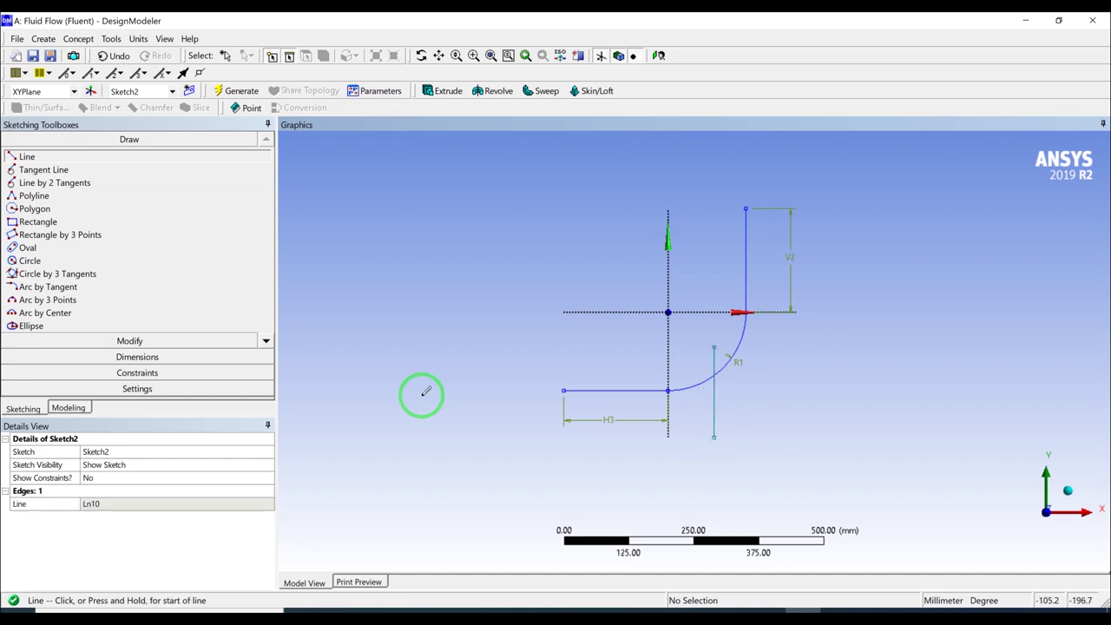
Add a length dimension to the new vertical line and a horizontal dimension from its upper endpoint to the Y axis
{"action": "left_click", "coordinate": [122, 356]}
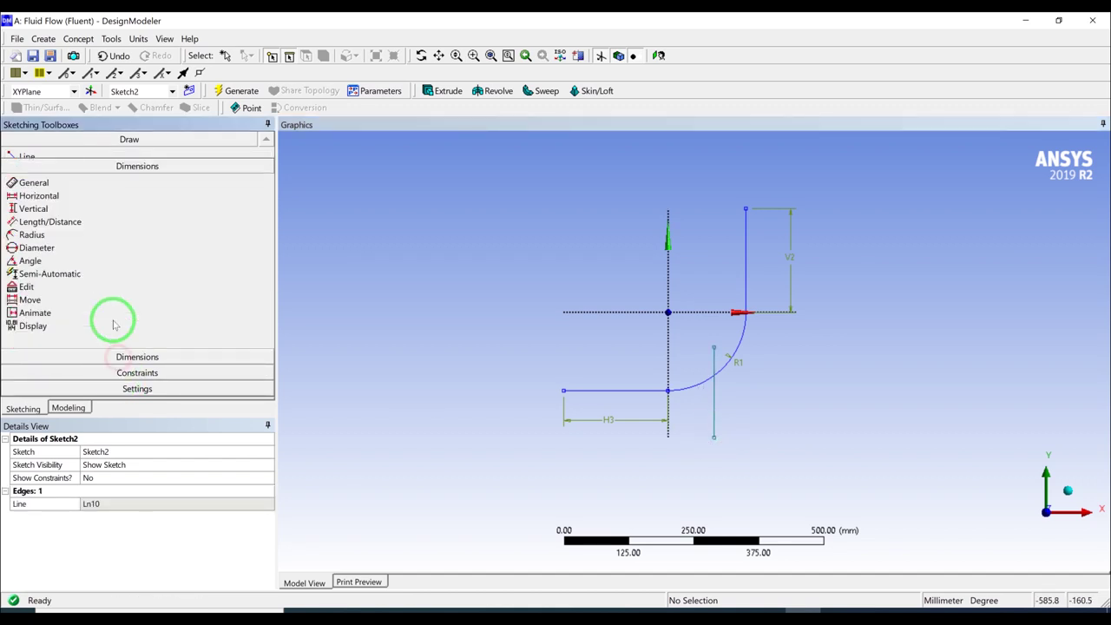
{"action": "left_click", "coordinate": [713, 365]}
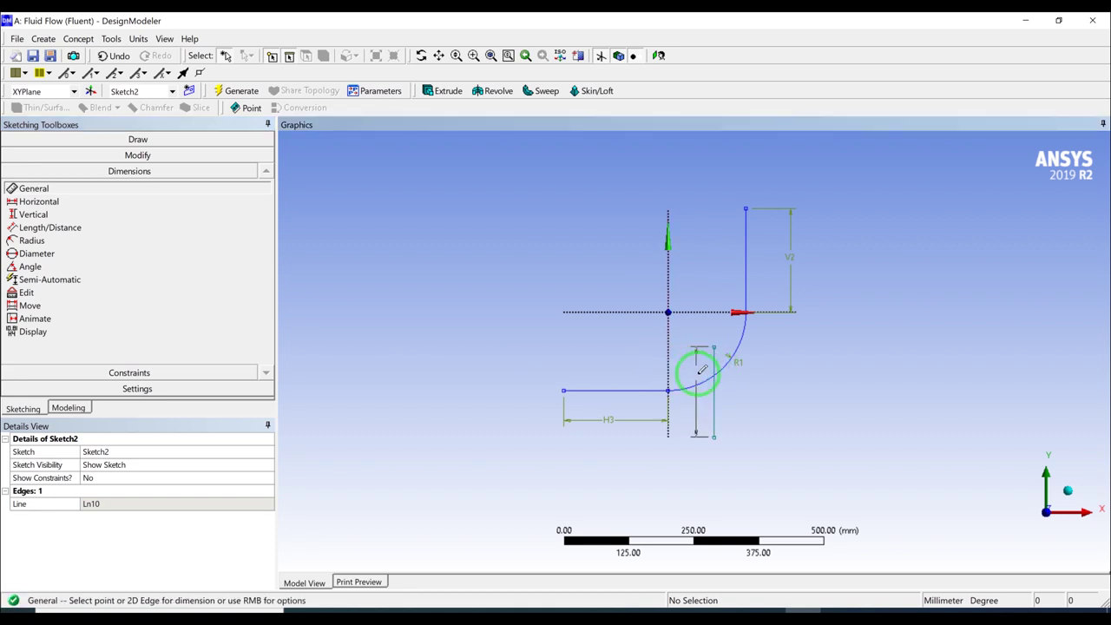
{"action": "left_click", "coordinate": [699, 360]}
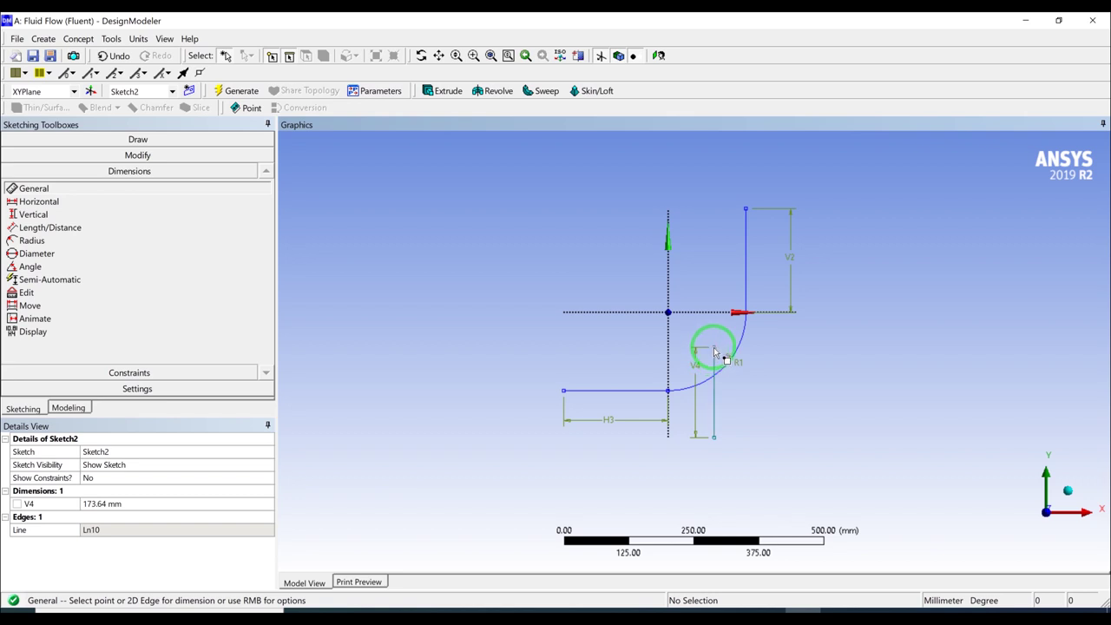
{"action": "left_click", "coordinate": [713, 347]}
{"action": "left_click", "coordinate": [667, 347]}
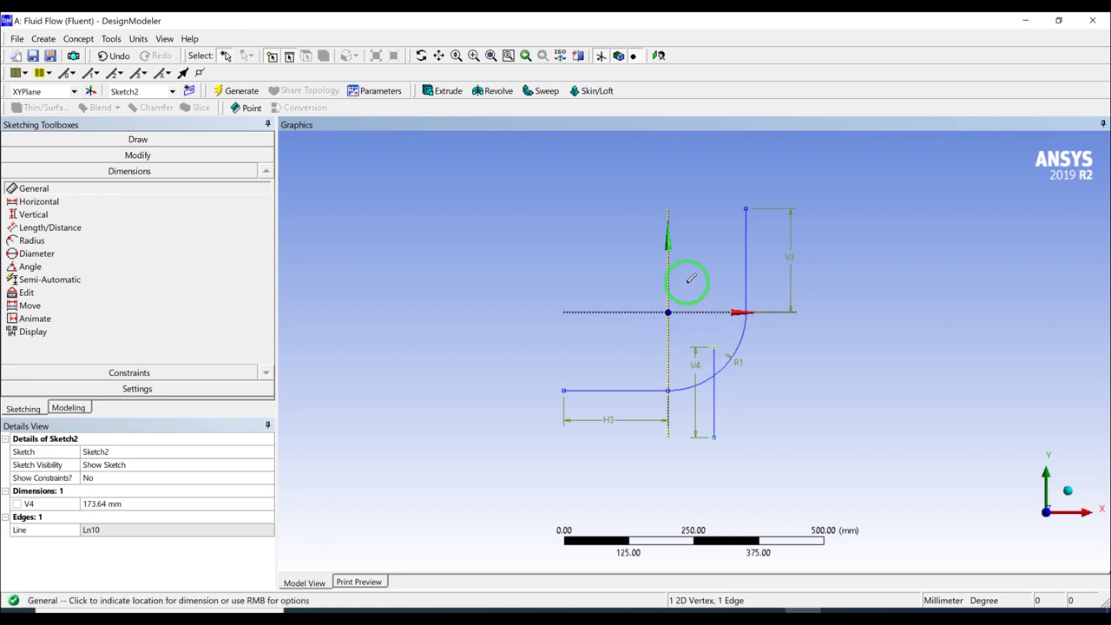
{"action": "left_click", "coordinate": [690, 278]}
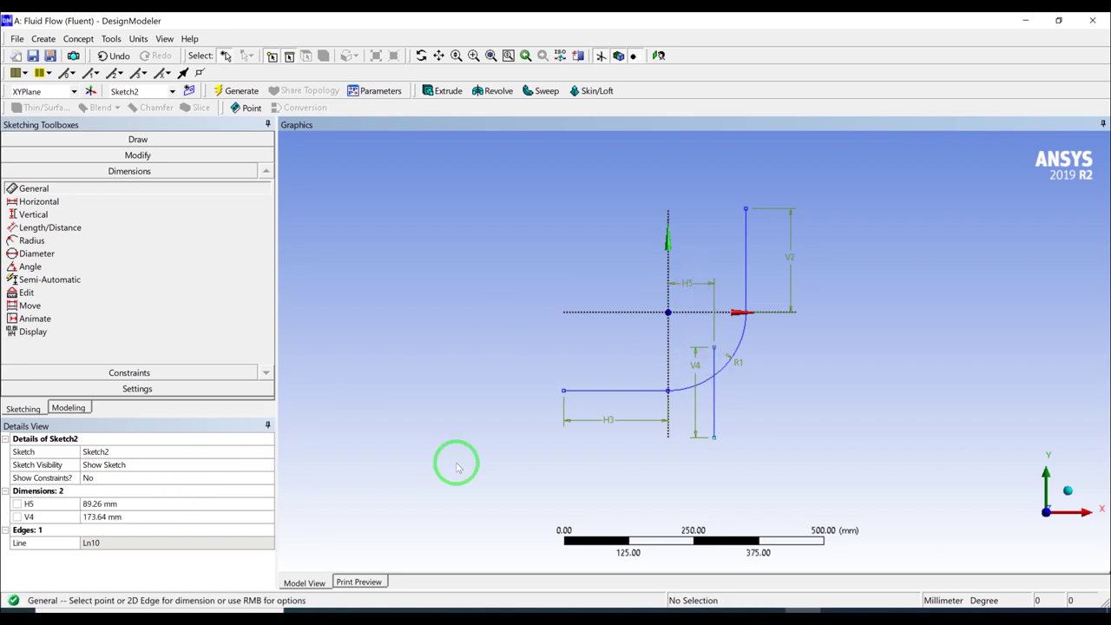
Delete the vertical length dimension of the small inlet line in the second sketch
{"action": "left_click", "coordinate": [137, 154]}
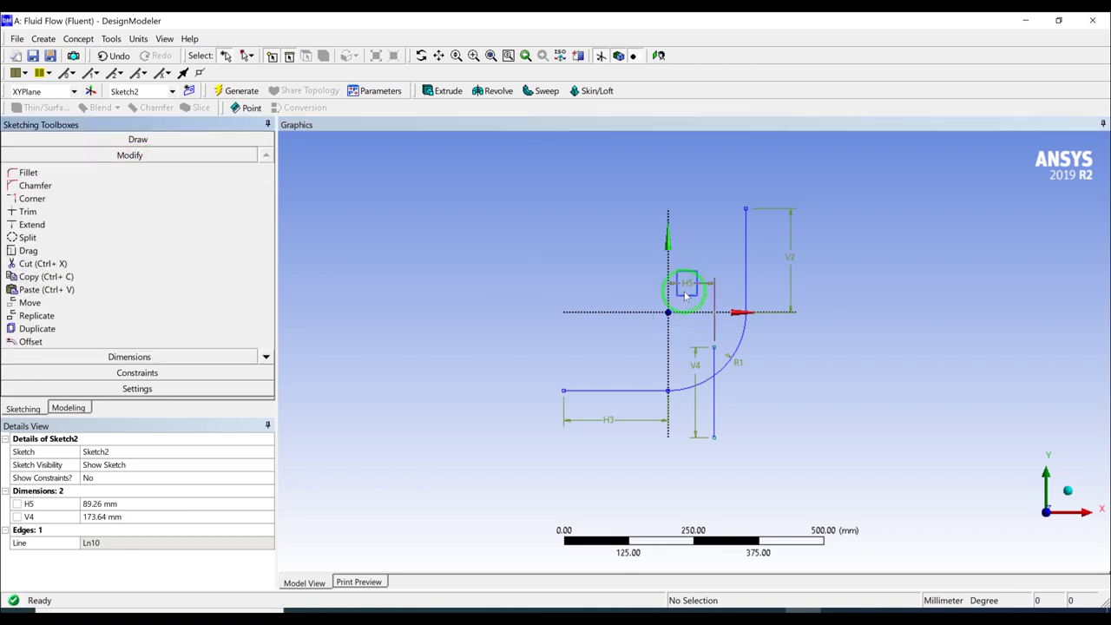
{"action": "left_click", "coordinate": [695, 378]}
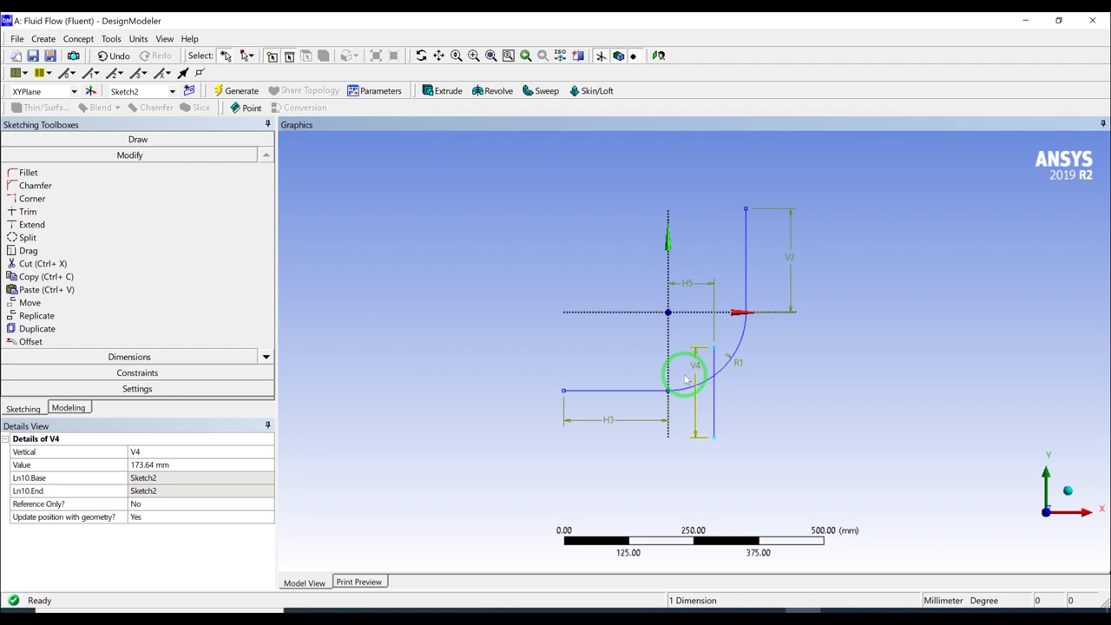
{"action": "key", "text": "Delete"}
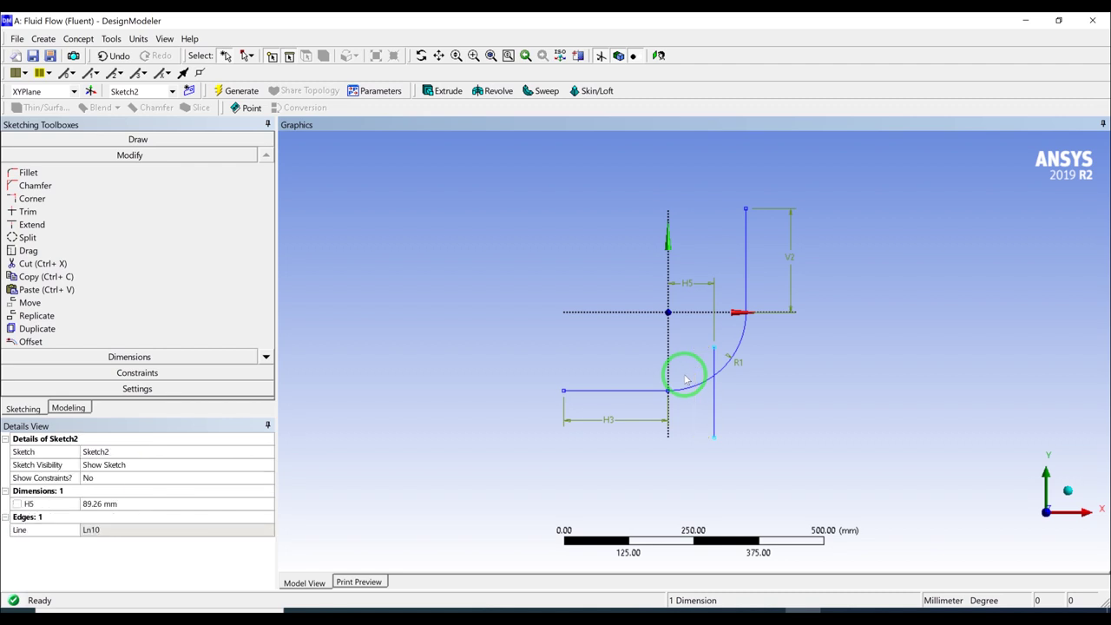
Set the horizontal distance between the inlet line and the Y axis to 137.5 mm
{"action": "left_click", "coordinate": [107, 504]}
{"action": "type", "text": "1"}
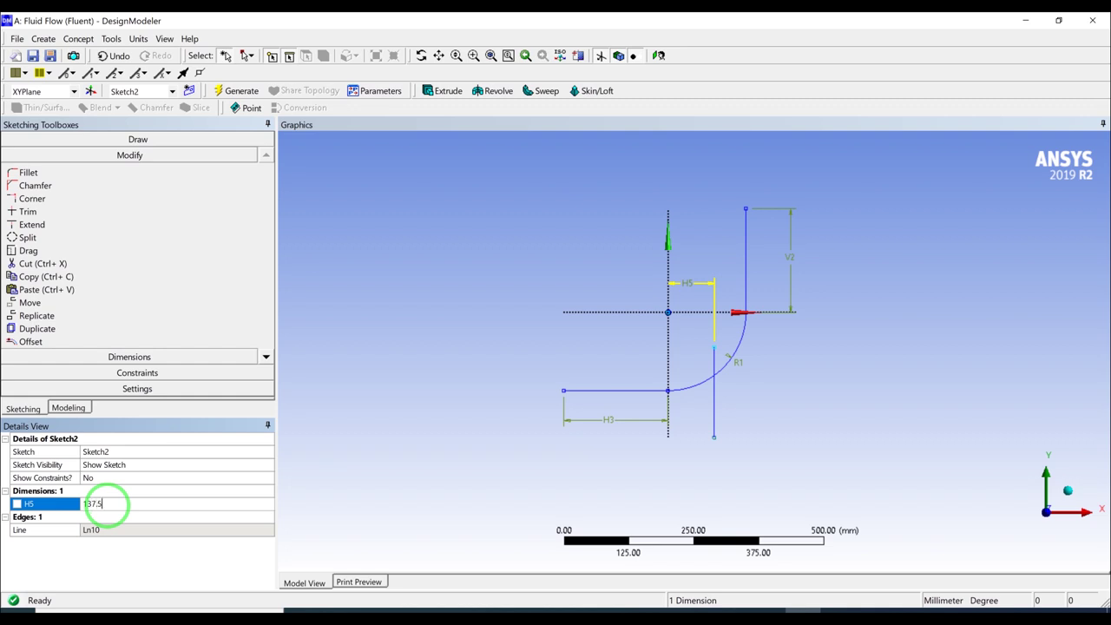
{"action": "type", "text": "37.5"}
{"action": "key", "text": "Return"}
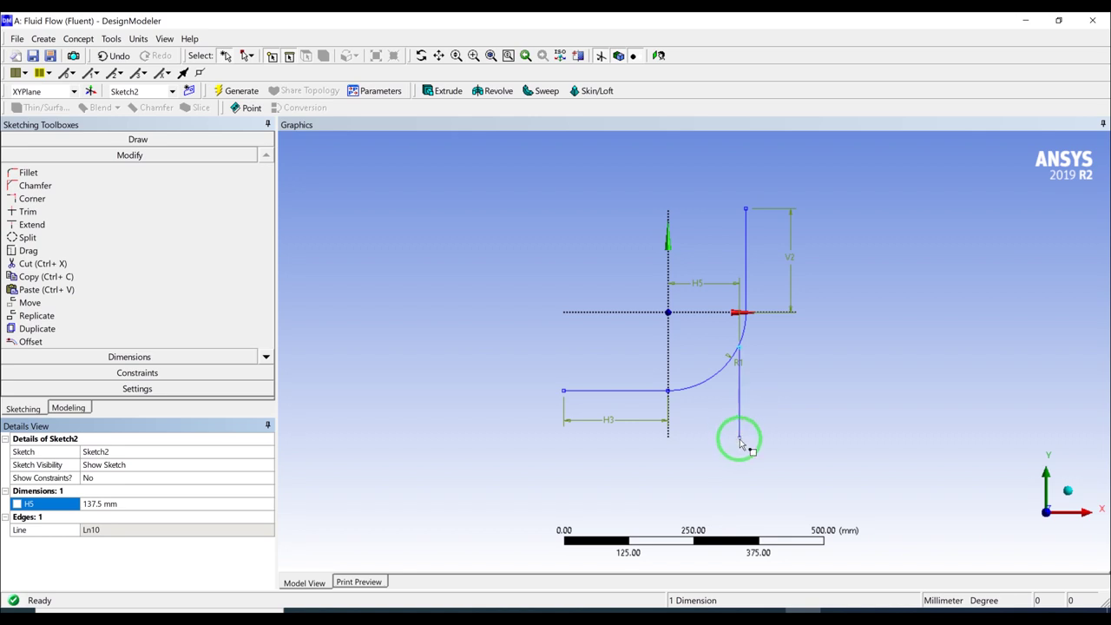
Check the inlet depth in the problem specification image, and dimension the inlet line's lower endpoint 225 mm from the X axis
{"action": "mouse_move", "coordinate": [765, 605]}
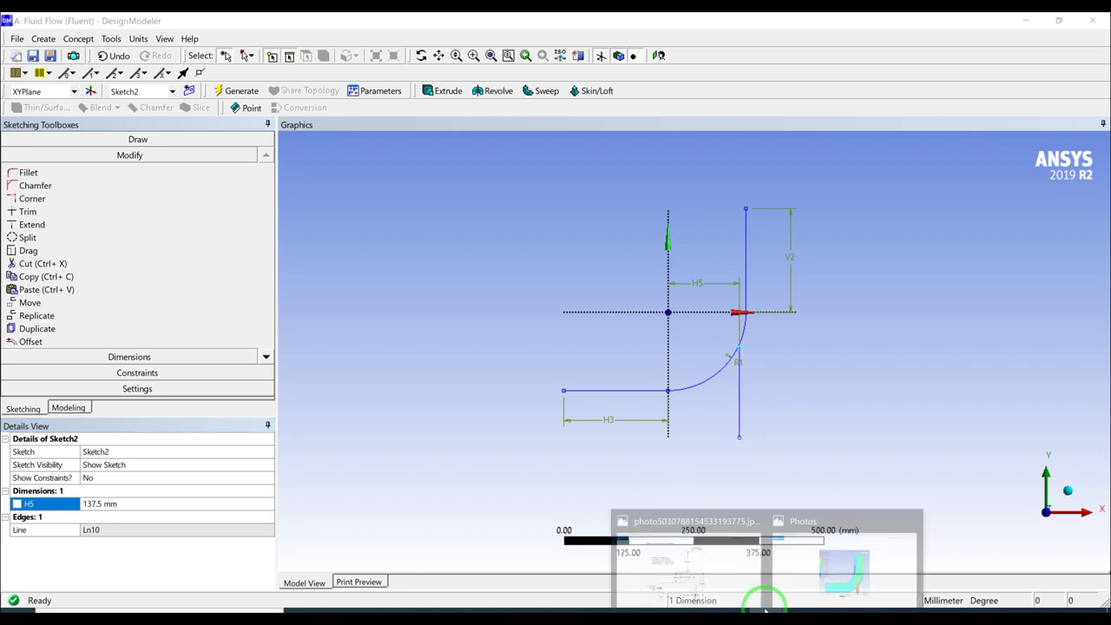
{"action": "left_click", "coordinate": [745, 565]}
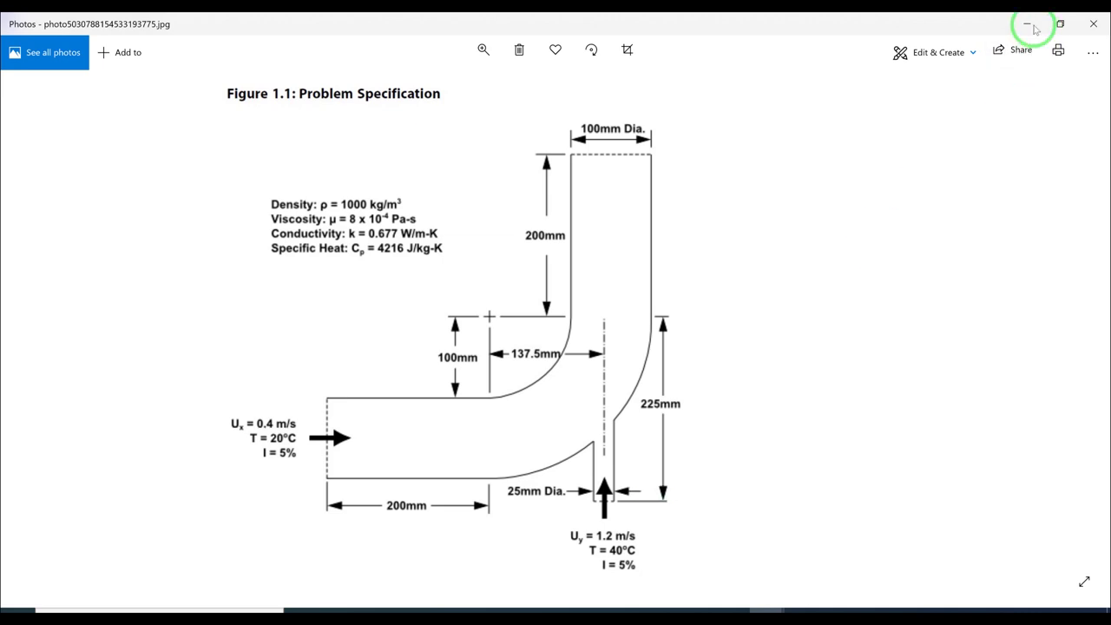
{"action": "left_click", "coordinate": [930, 73]}
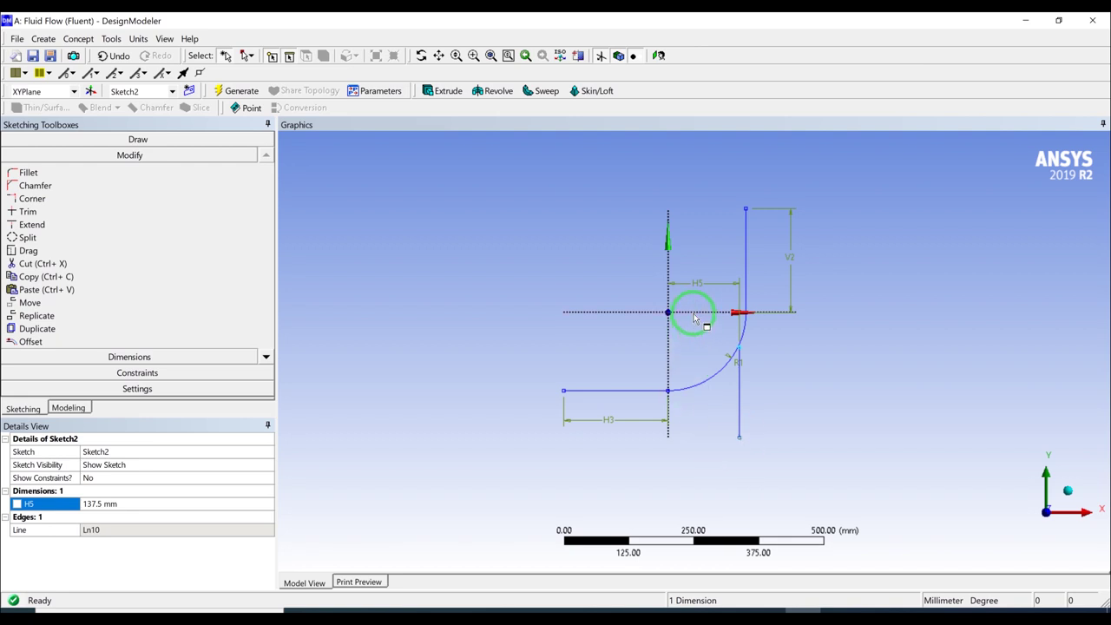
{"action": "left_click", "coordinate": [126, 358]}
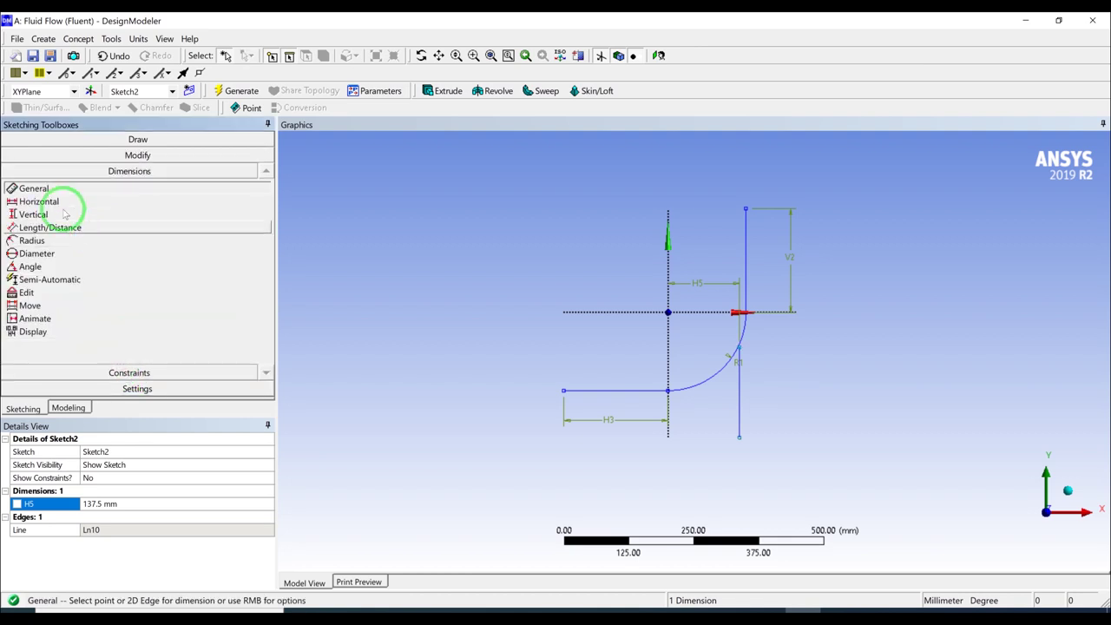
{"action": "left_click", "coordinate": [741, 443]}
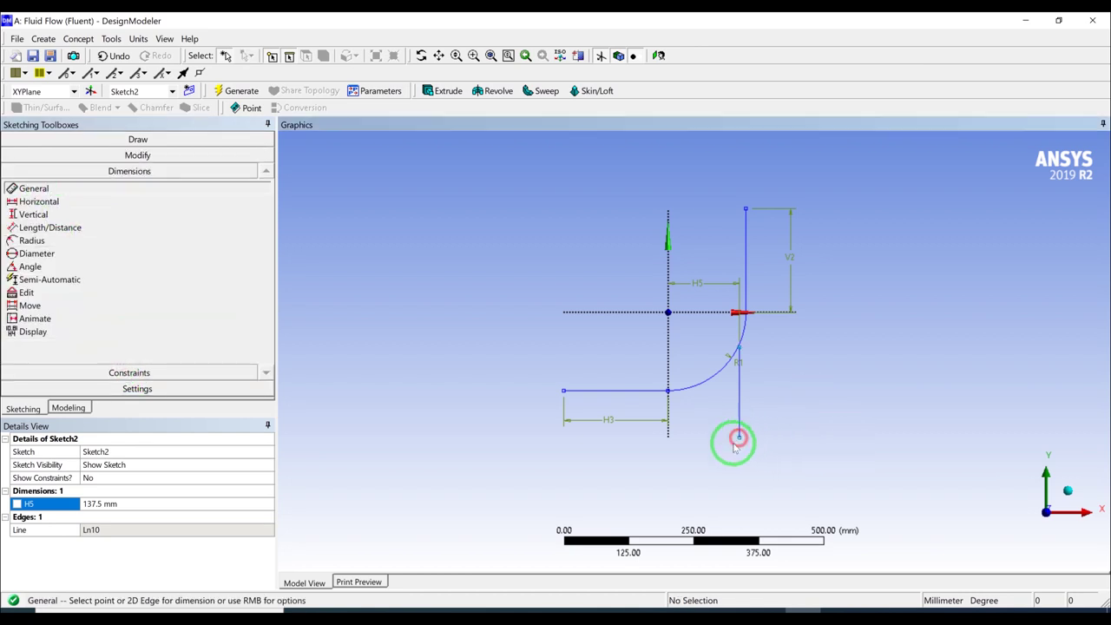
{"action": "left_click", "coordinate": [690, 313]}
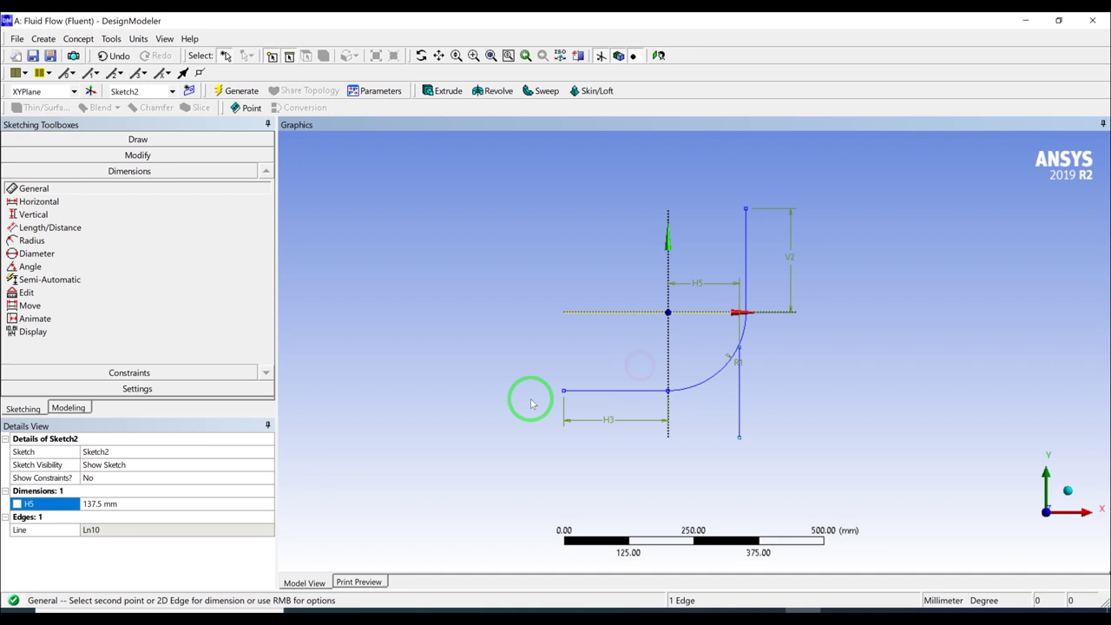
{"action": "left_click", "coordinate": [740, 441]}
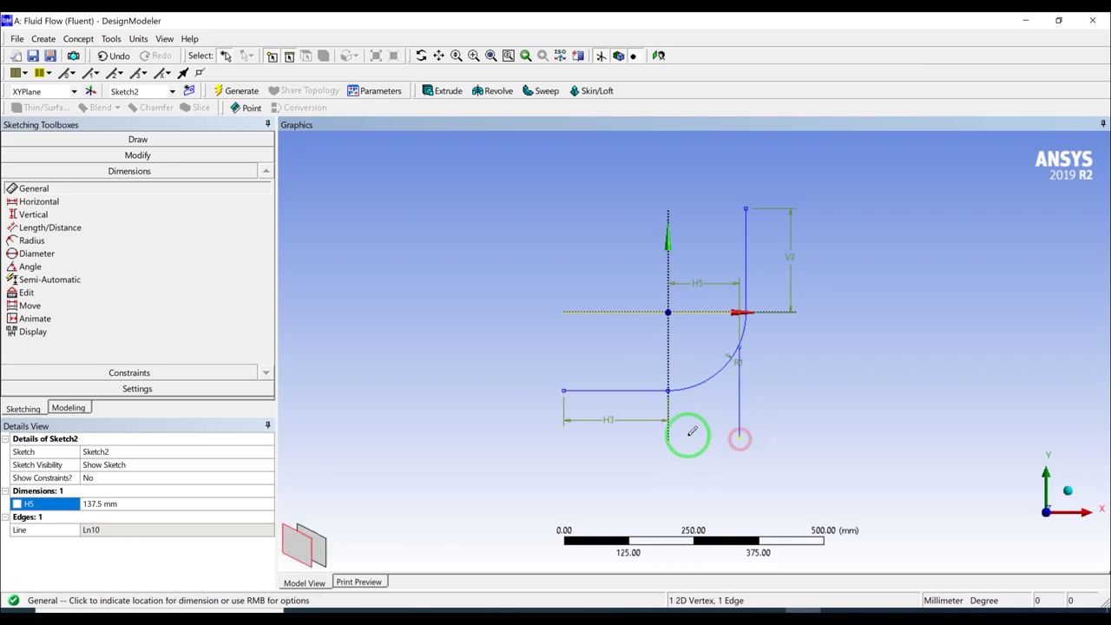
{"action": "left_click", "coordinate": [818, 444]}
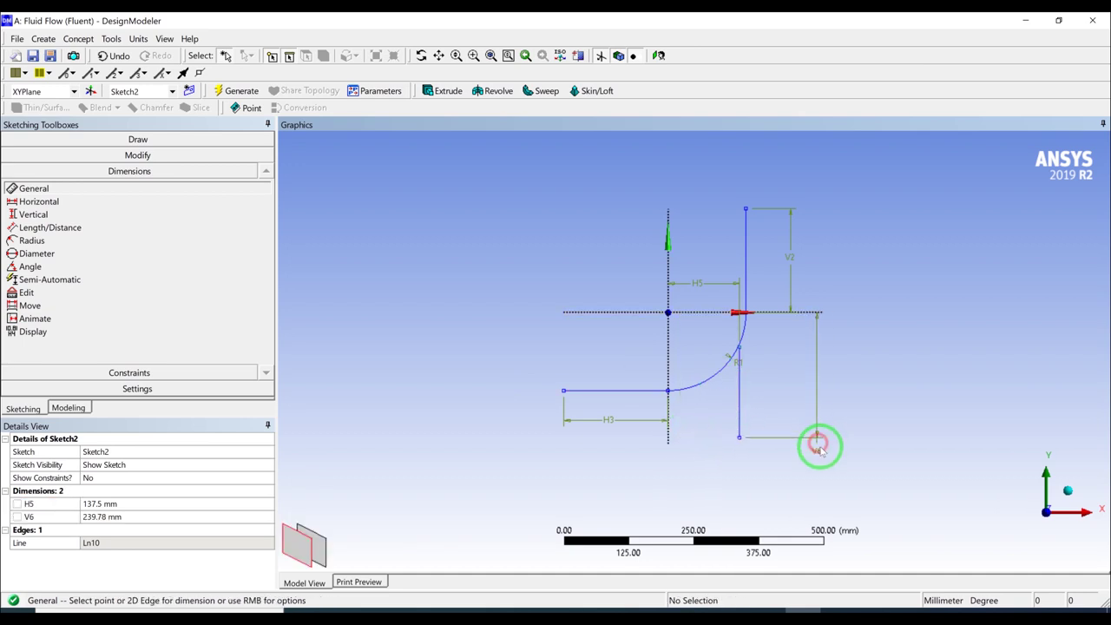
{"action": "left_click", "coordinate": [168, 513]}
{"action": "type", "text": "225"}
{"action": "key", "text": "Return"}
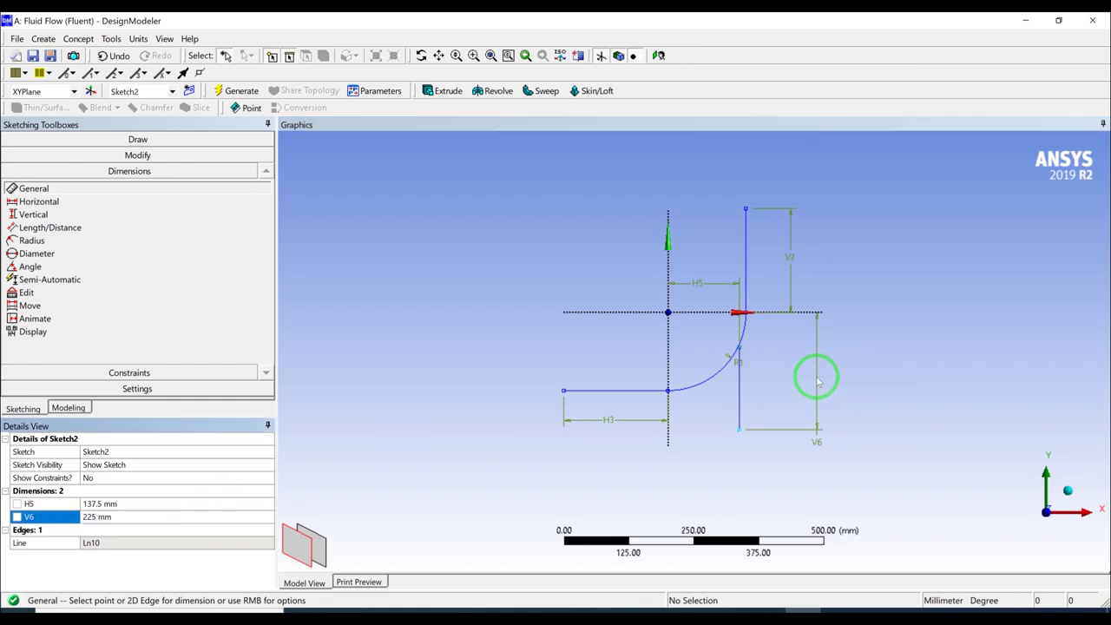
Add a length dimension to the vertical inlet line and set it to 180 mm
{"action": "scroll", "coordinate": [761, 372], "scroll_direction": "up", "scroll_amount": 2}
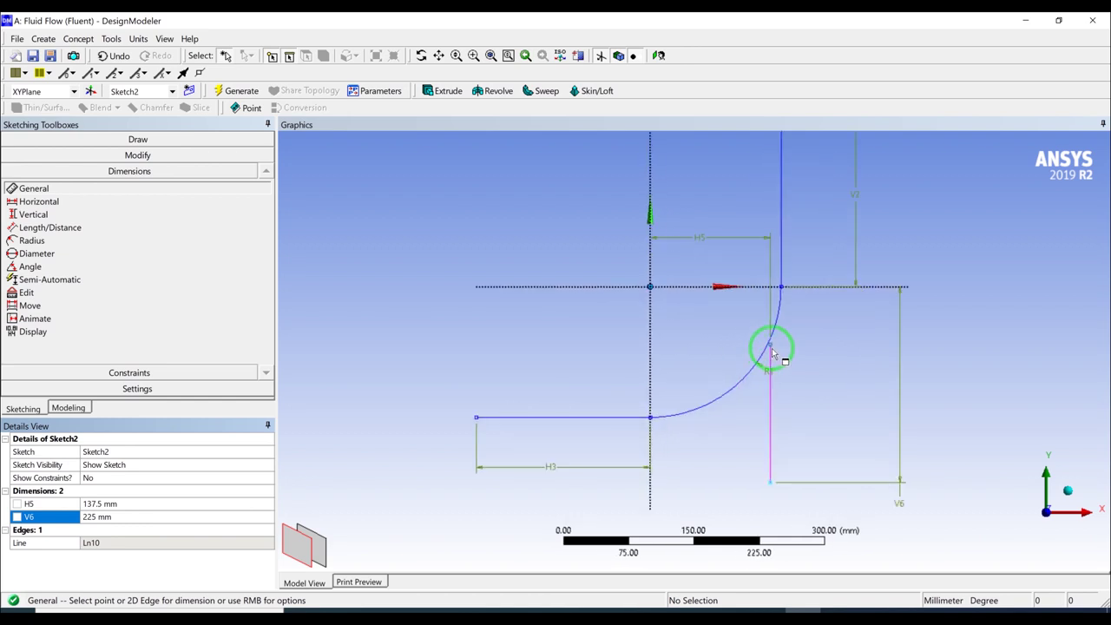
{"action": "left_click", "coordinate": [774, 398]}
{"action": "left_click", "coordinate": [814, 400]}
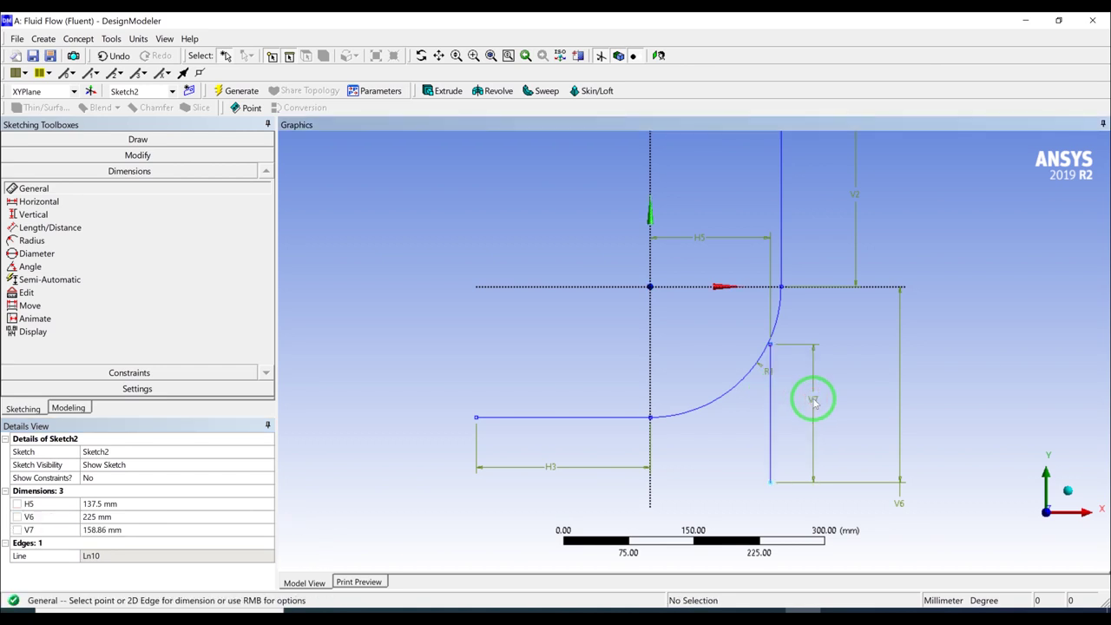
{"action": "left_click", "coordinate": [122, 531]}
{"action": "type", "text": "1"}
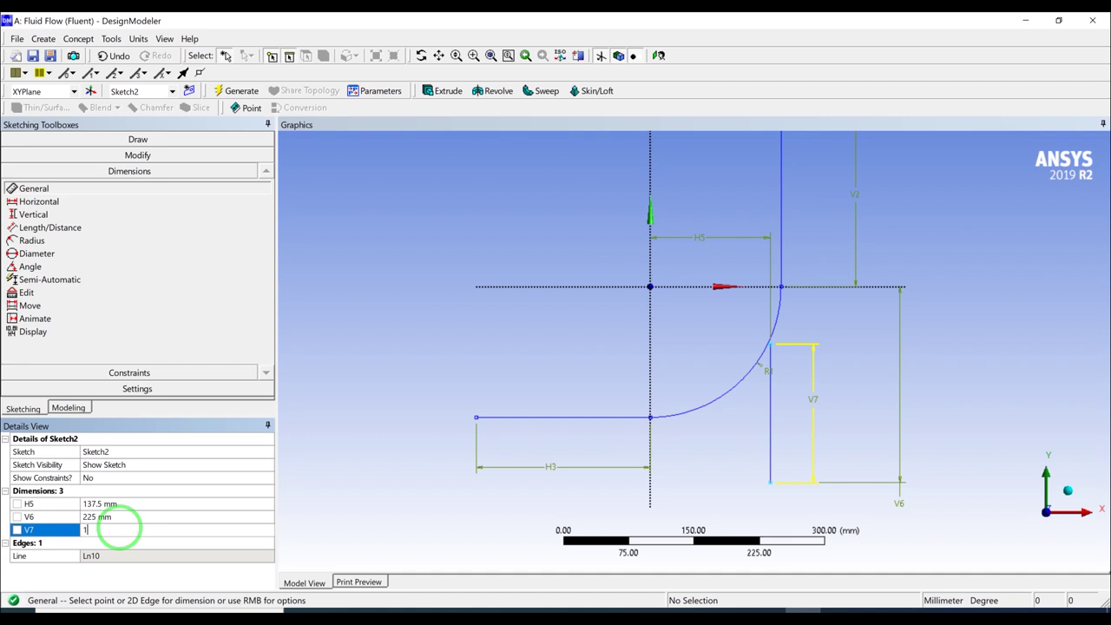
{"action": "type", "text": "80"}
{"action": "key", "text": "Return"}
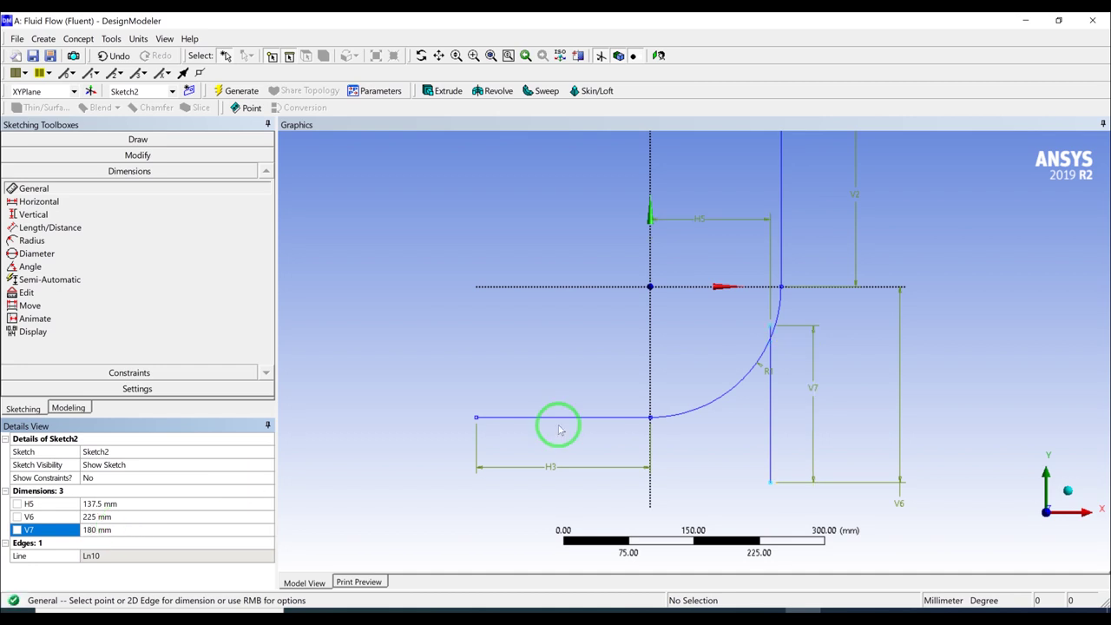
{"action": "scroll", "coordinate": [850, 329], "scroll_direction": "up", "scroll_amount": 3}
{"action": "scroll", "coordinate": [849, 338], "scroll_direction": "down", "scroll_amount": 5}
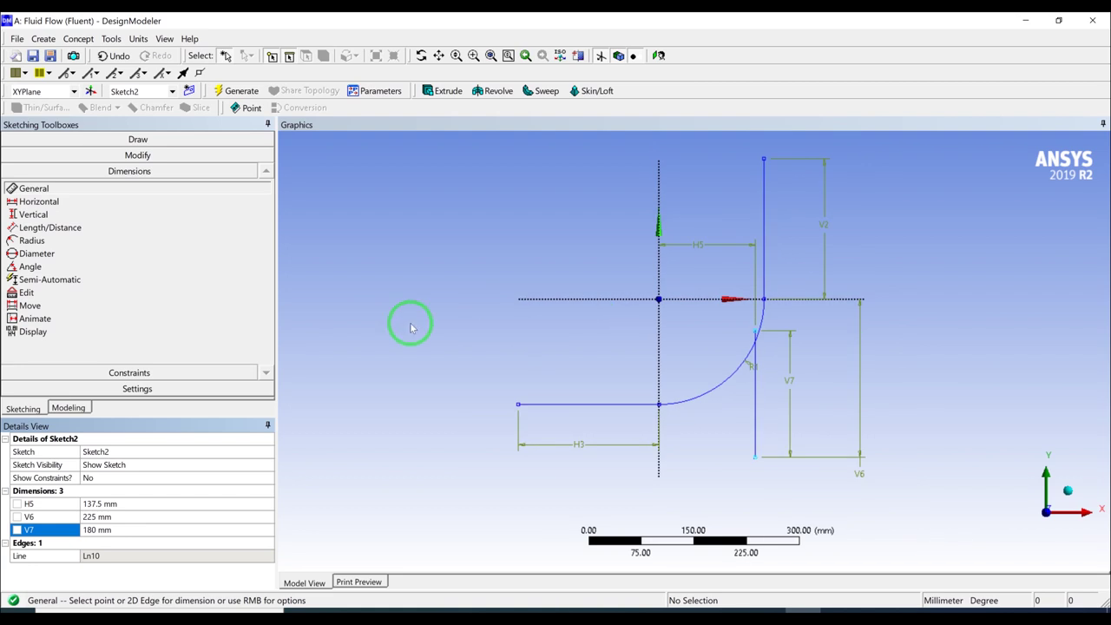
Leave sketching mode and start a new plane of type From Point and Normal
{"action": "left_click", "coordinate": [73, 408]}
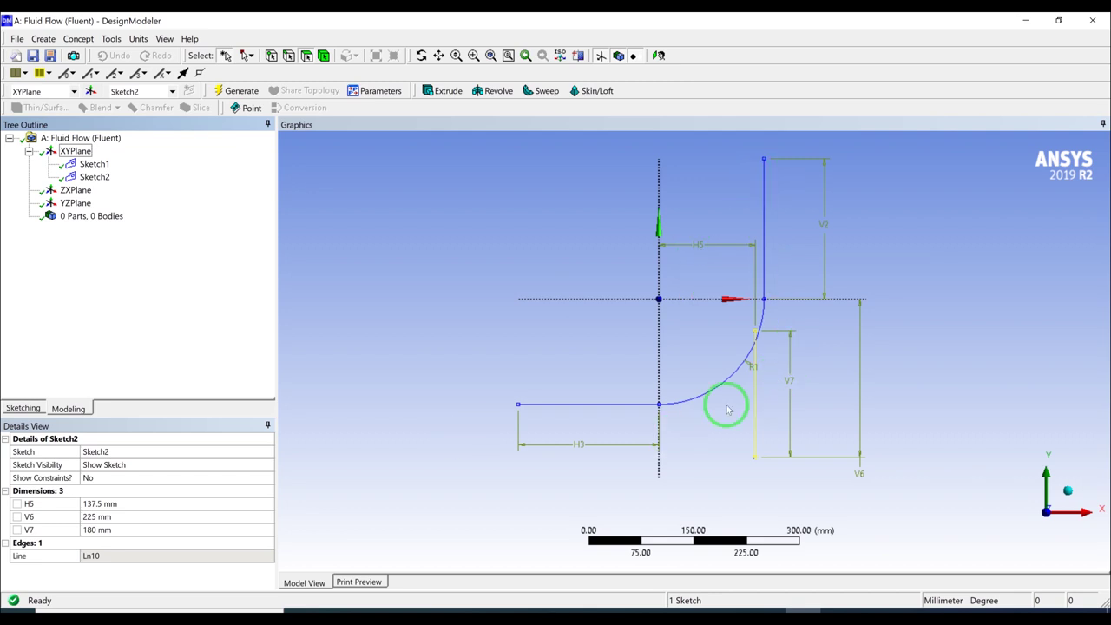
{"action": "left_click", "coordinate": [616, 370]}
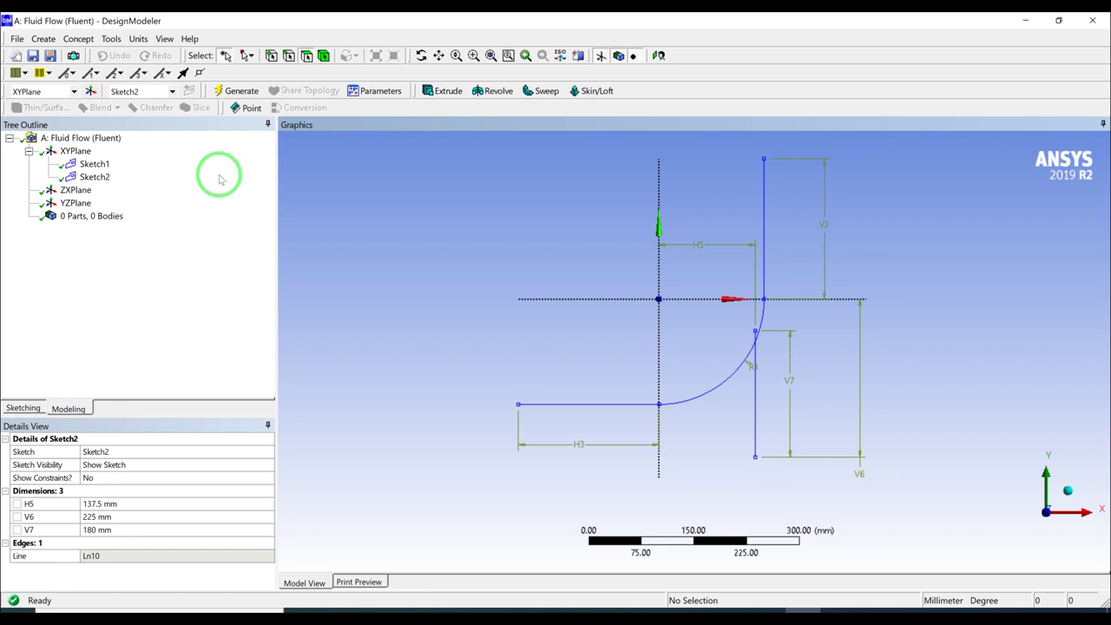
{"action": "left_click", "coordinate": [92, 93]}
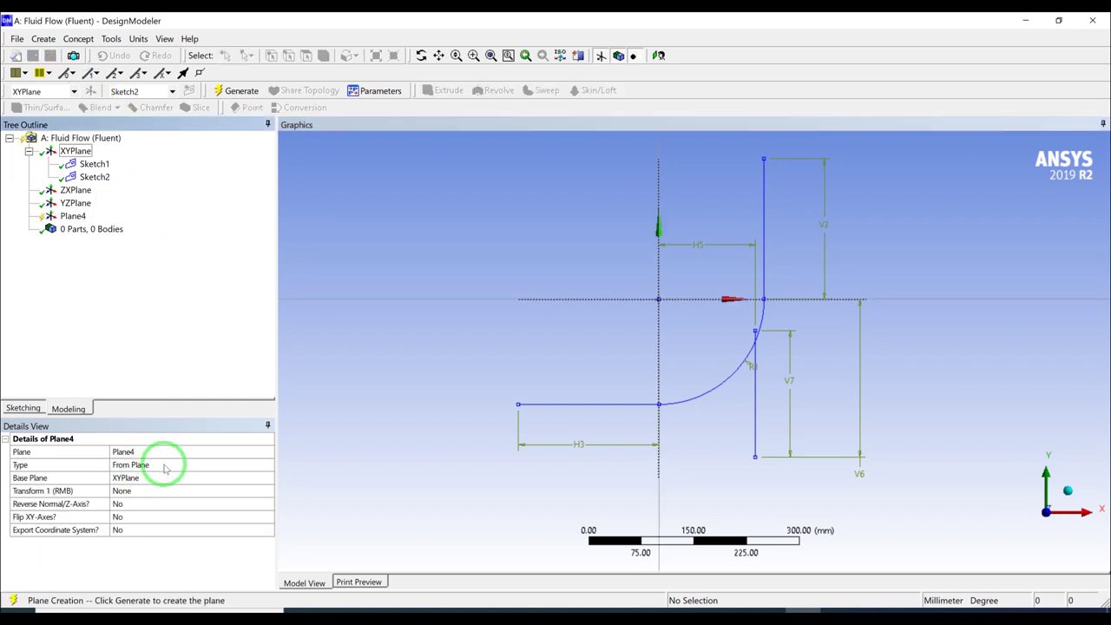
{"action": "left_click", "coordinate": [163, 465]}
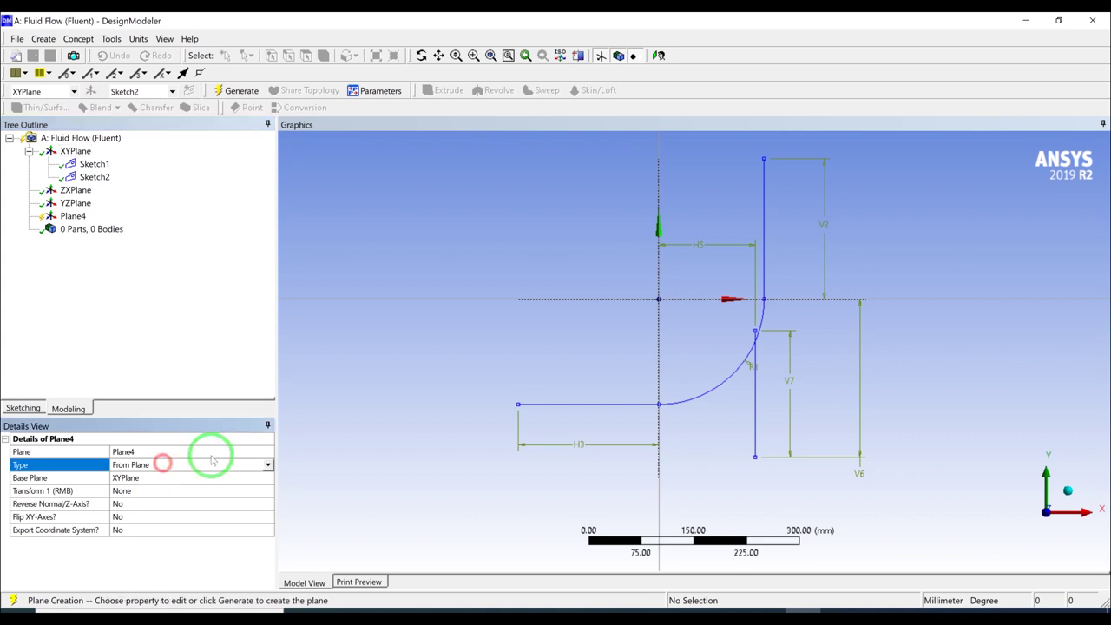
{"action": "left_click", "coordinate": [267, 465]}
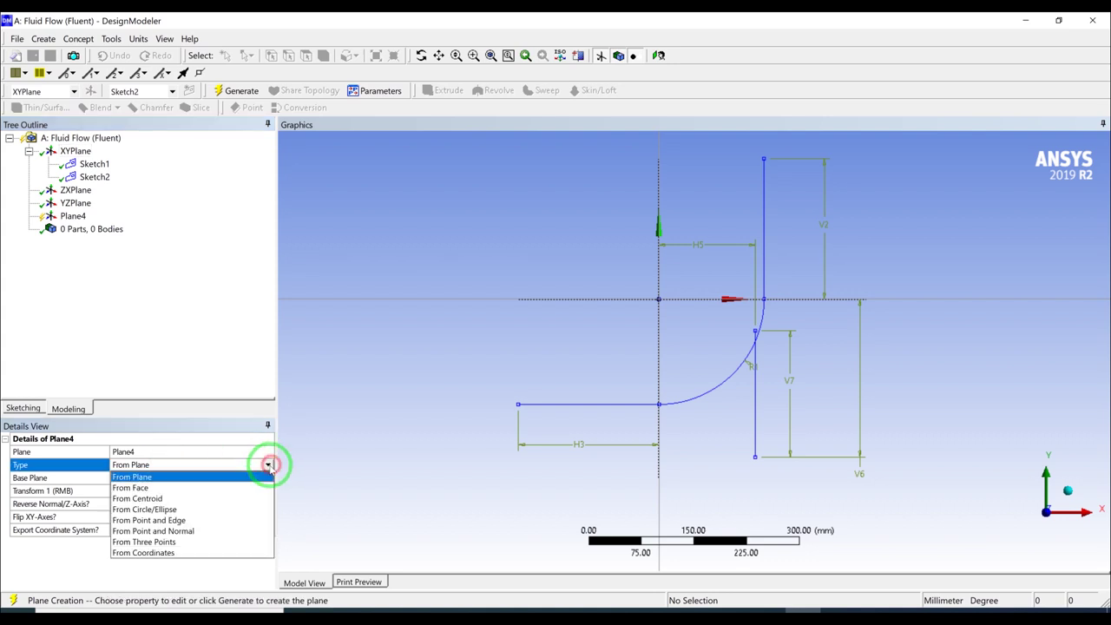
{"action": "left_click", "coordinate": [199, 530]}
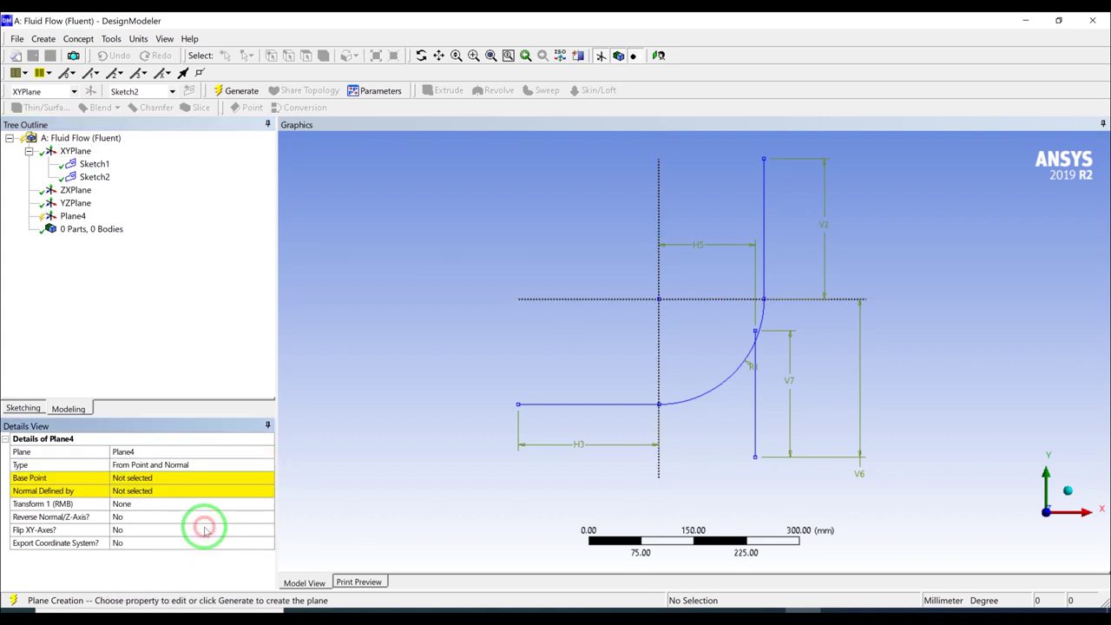
Use the upper endpoint of the main path's vertical line as base point and the ZXPlane as normal, and generate the plane
{"action": "left_click", "coordinate": [134, 478]}
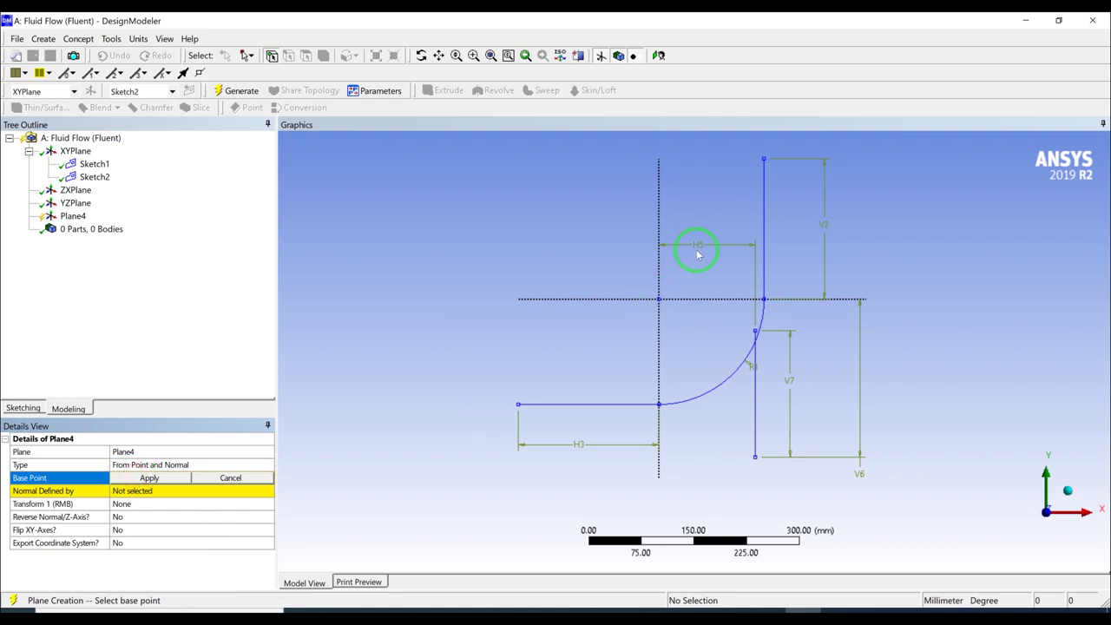
{"action": "left_click", "coordinate": [763, 162]}
{"action": "scroll", "coordinate": [793, 228], "scroll_direction": "down", "scroll_amount": 3}
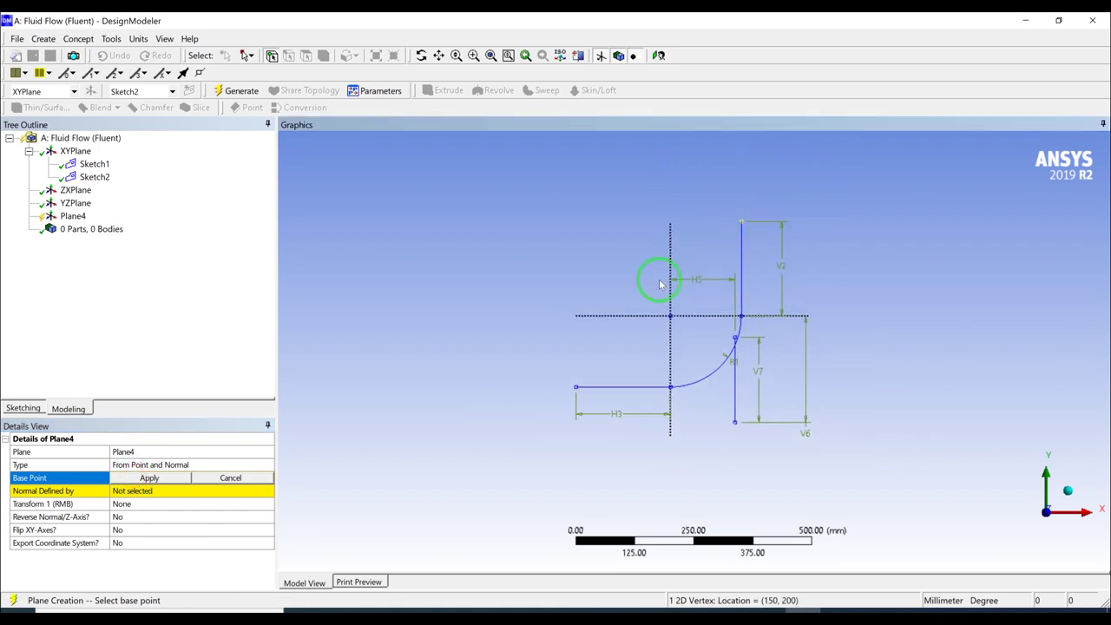
{"action": "left_click", "coordinate": [149, 477]}
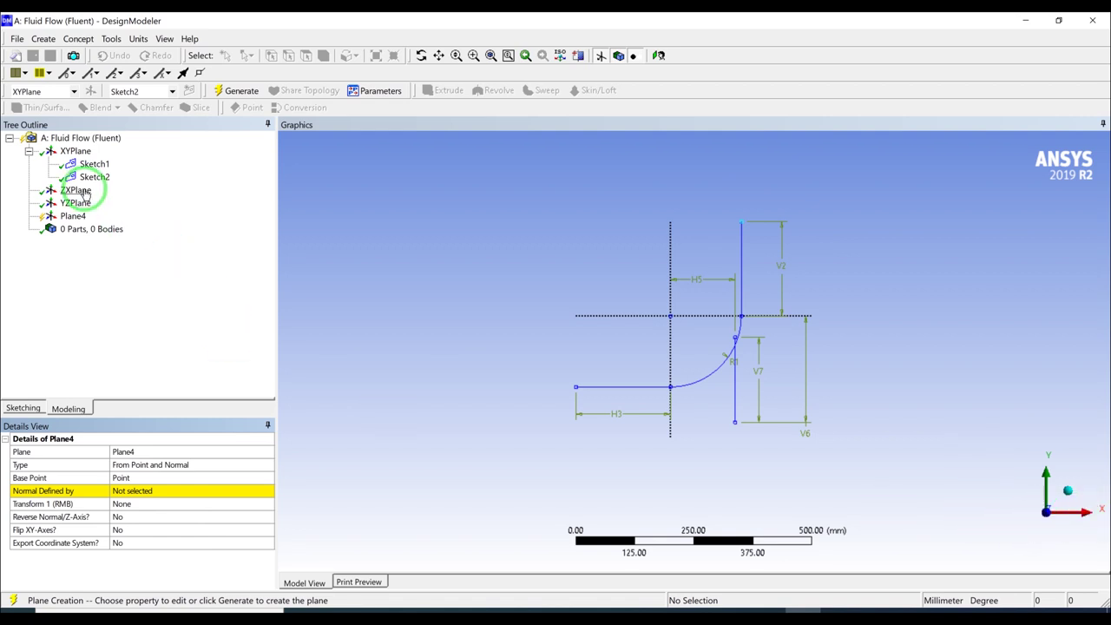
{"action": "left_click", "coordinate": [78, 190]}
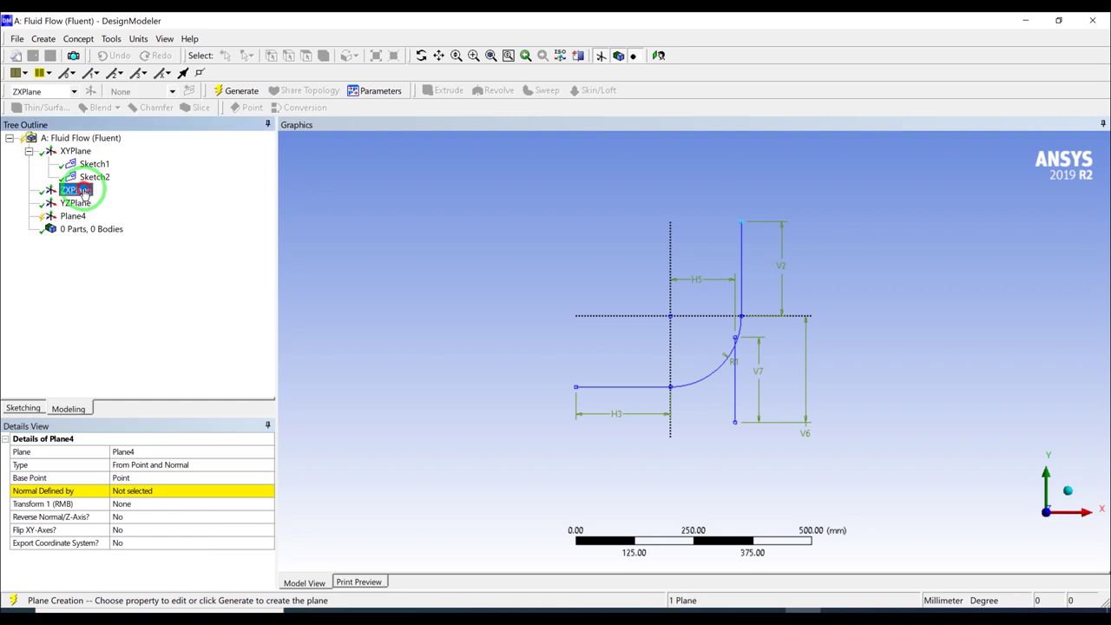
{"action": "left_click", "coordinate": [143, 491]}
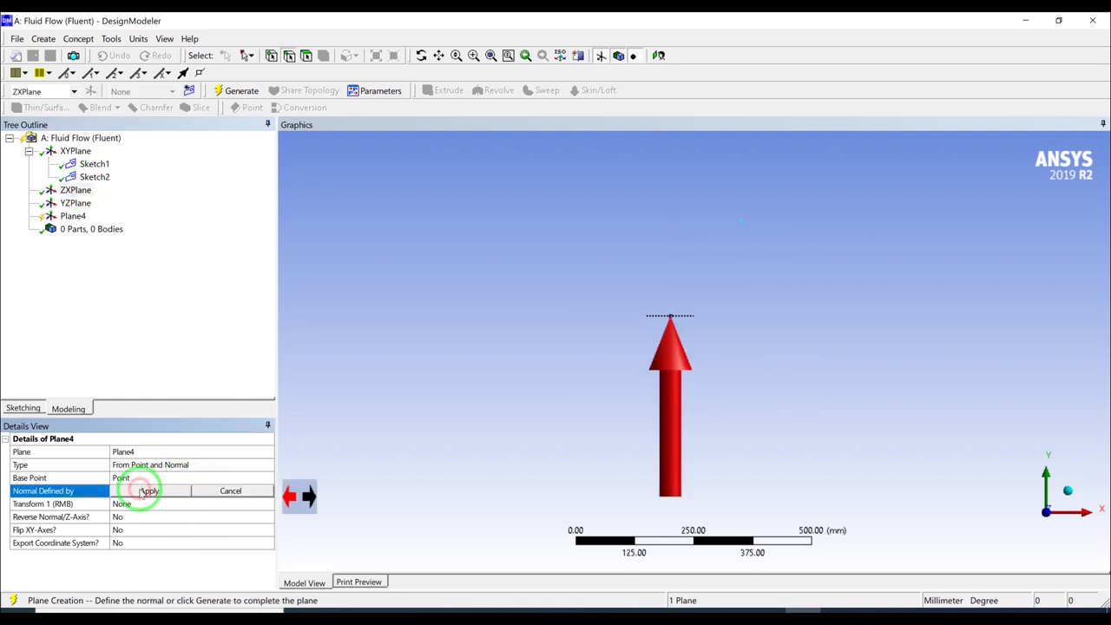
{"action": "left_click", "coordinate": [144, 488]}
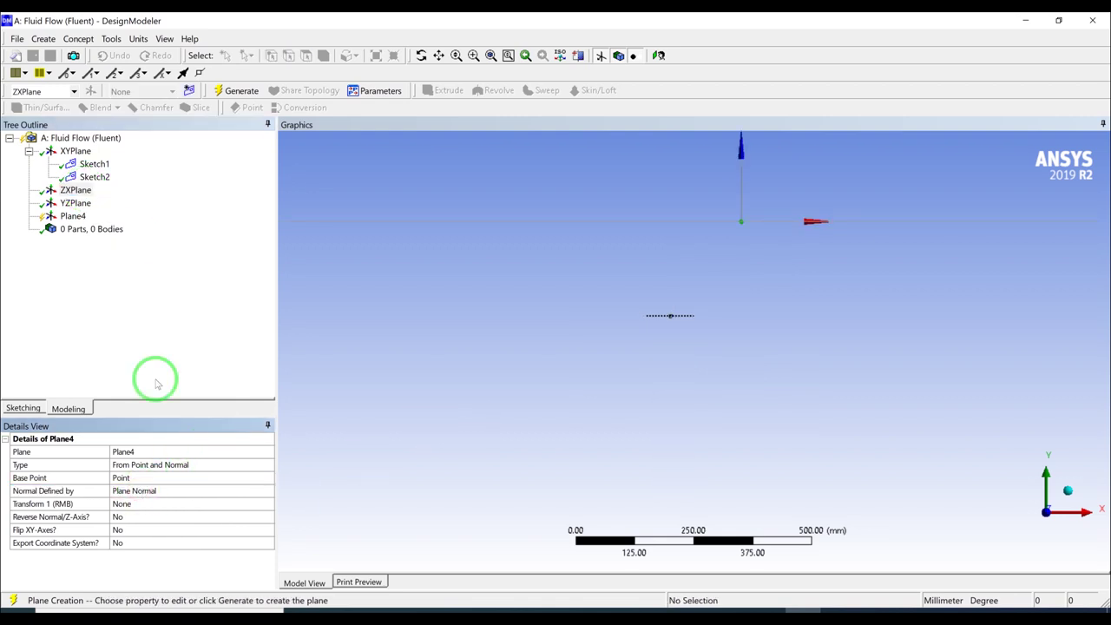
{"action": "left_click", "coordinate": [234, 91]}
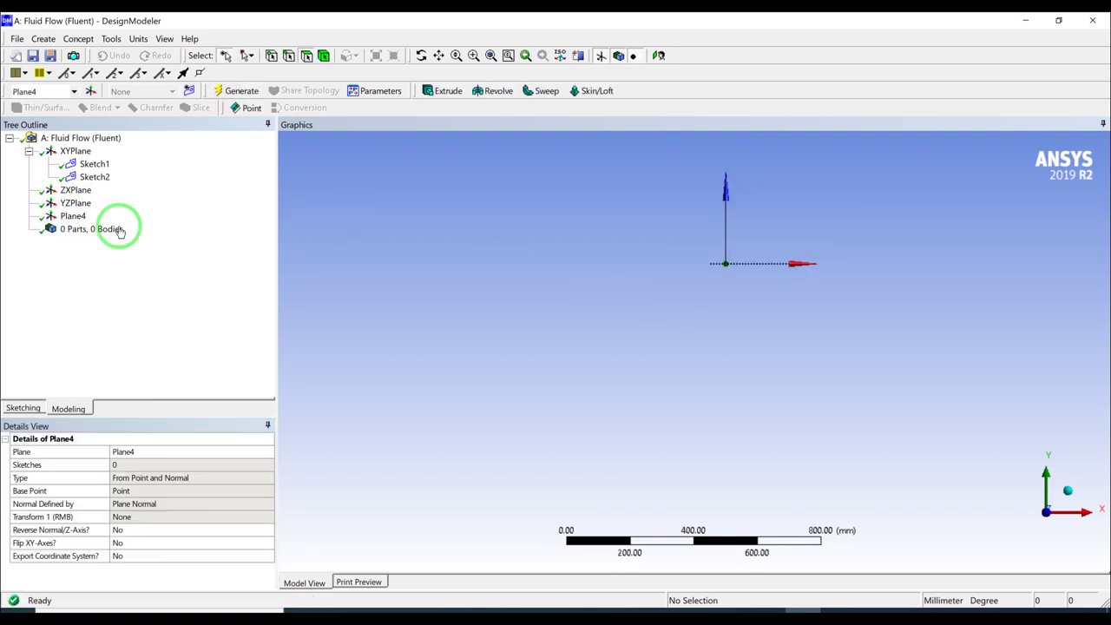
Review the main path sketch and create a new sketch on the plane at the path's upper end
{"action": "left_click", "coordinate": [89, 176]}
{"action": "left_click", "coordinate": [90, 164]}
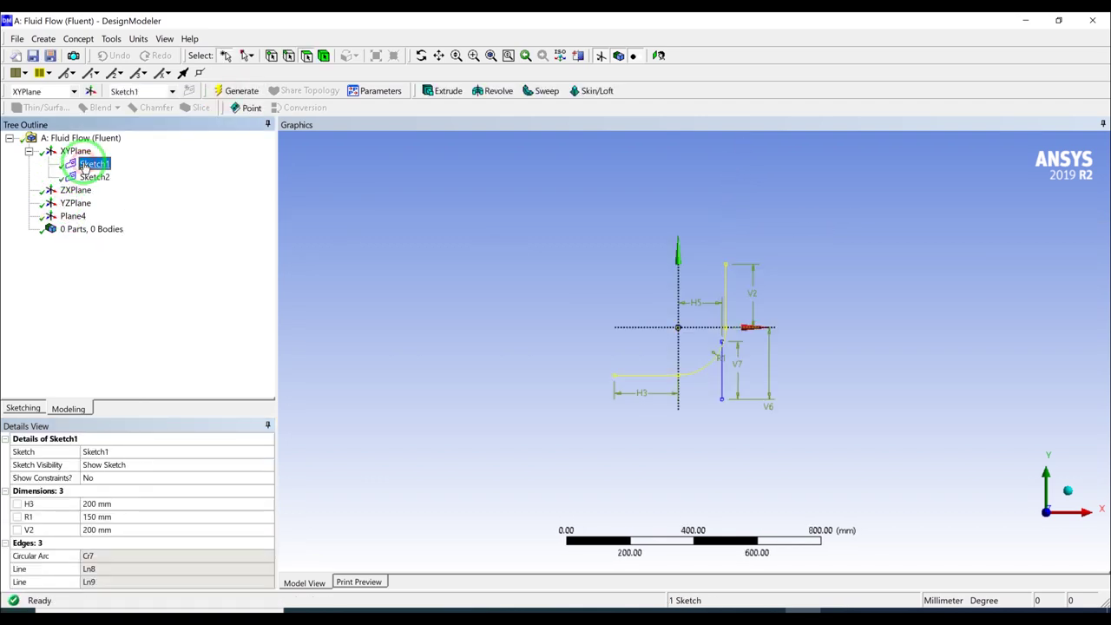
{"action": "left_click", "coordinate": [69, 216]}
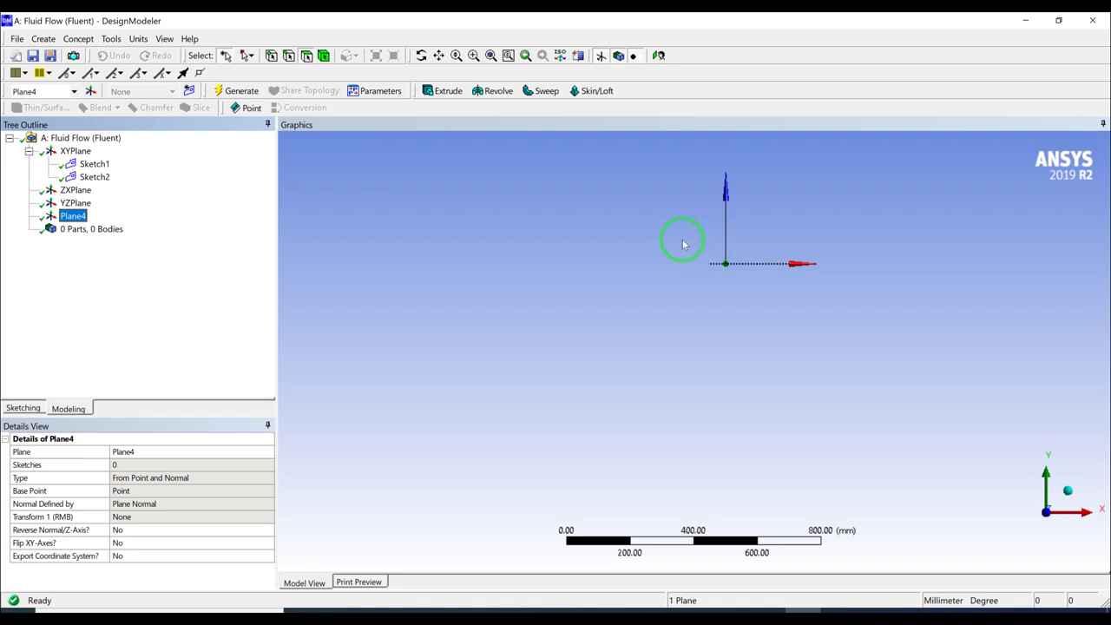
{"action": "left_click", "coordinate": [189, 91]}
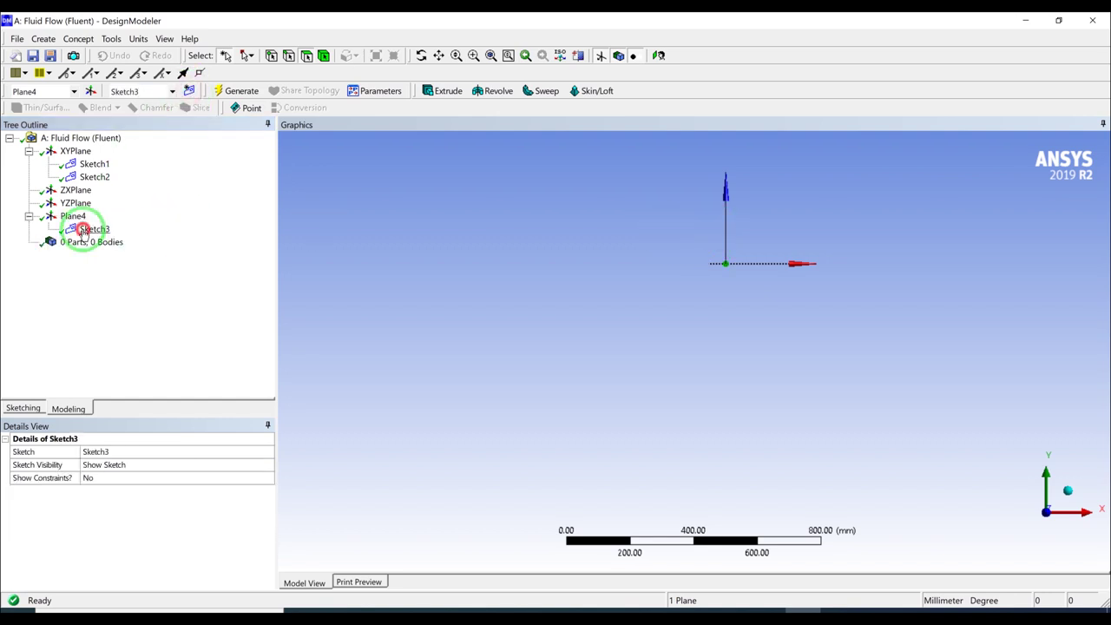
Check the problem specification and sketch a circle about 148 mm in diameter centred on the origin of the plane at the path's upper end
{"action": "left_click", "coordinate": [87, 229]}
{"action": "left_click", "coordinate": [26, 408]}
{"action": "mouse_move", "coordinate": [645, 255]}
{"action": "middle_mouse_down"}
{"action": "mouse_move", "coordinate": [629, 335]}
{"action": "mouse_move", "coordinate": [719, 524]}
{"action": "middle_mouse_up"}
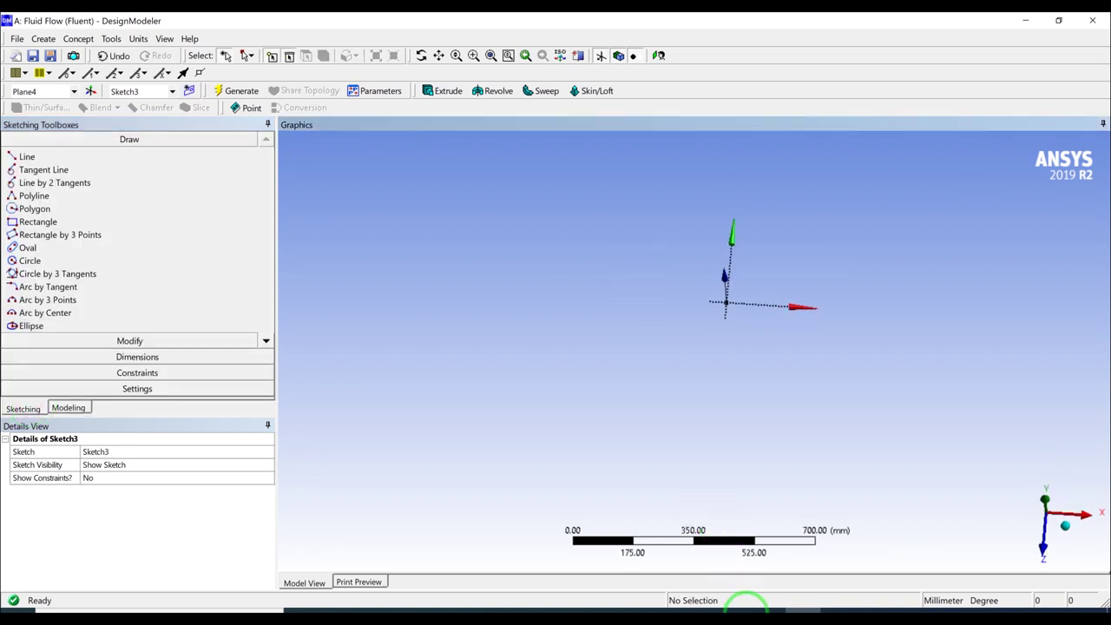
{"action": "mouse_move", "coordinate": [760, 607]}
{"action": "left_click", "coordinate": [732, 557]}
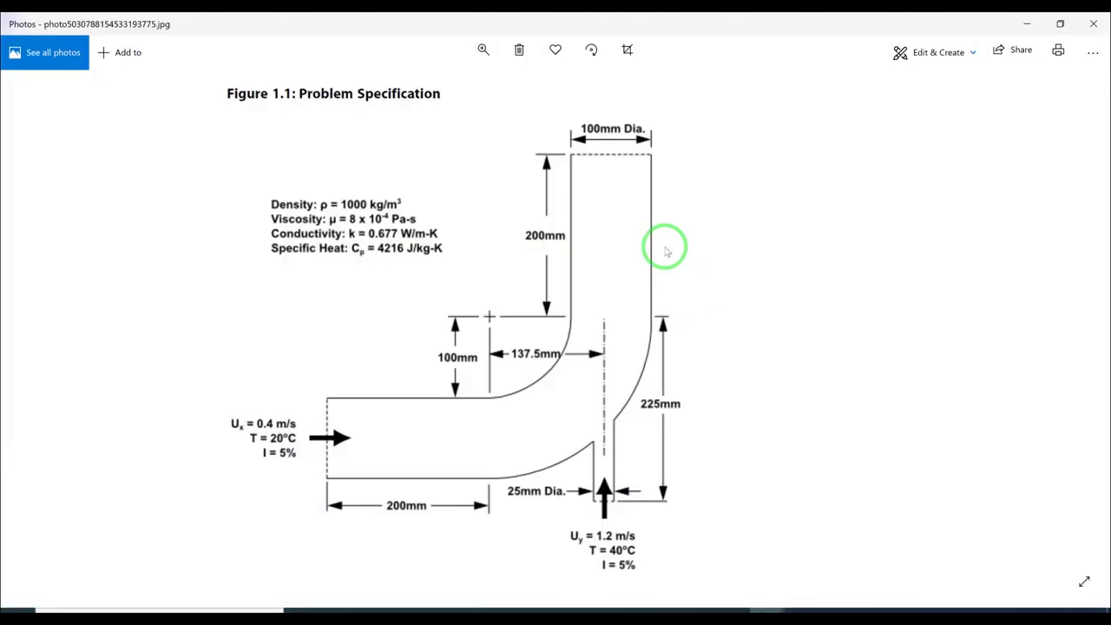
{"action": "left_click", "coordinate": [1028, 24]}
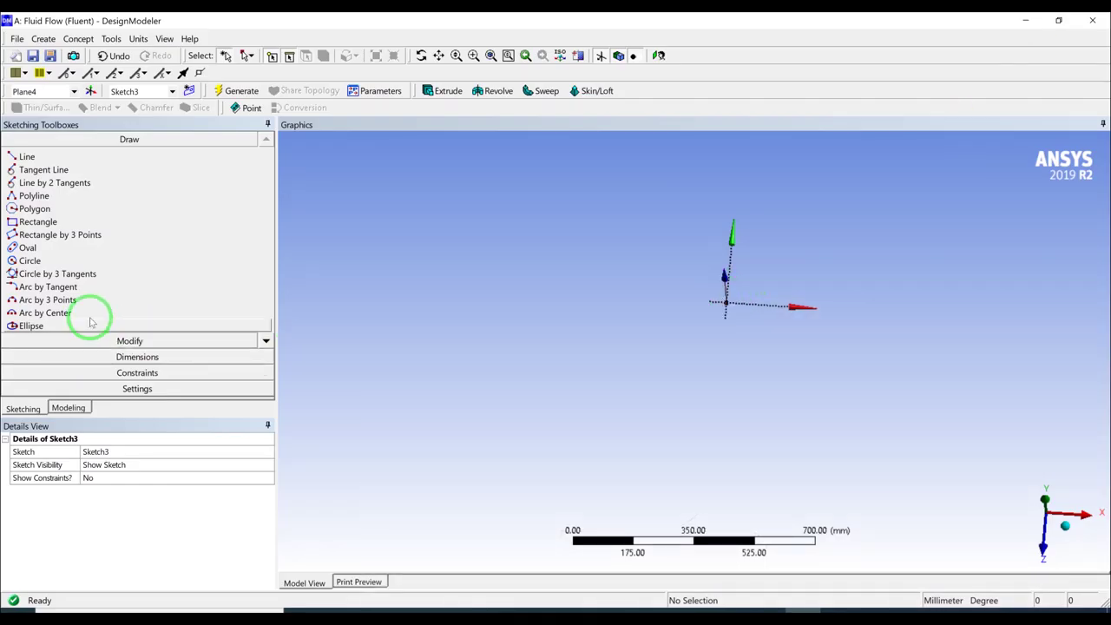
{"action": "left_click", "coordinate": [30, 260]}
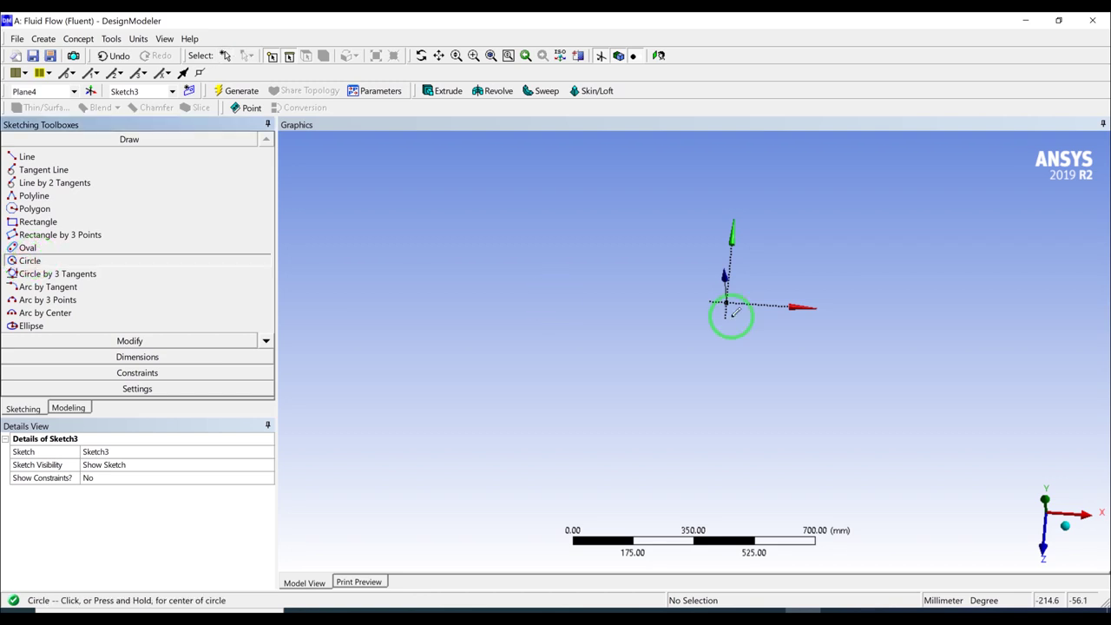
{"action": "left_click", "coordinate": [725, 302]}
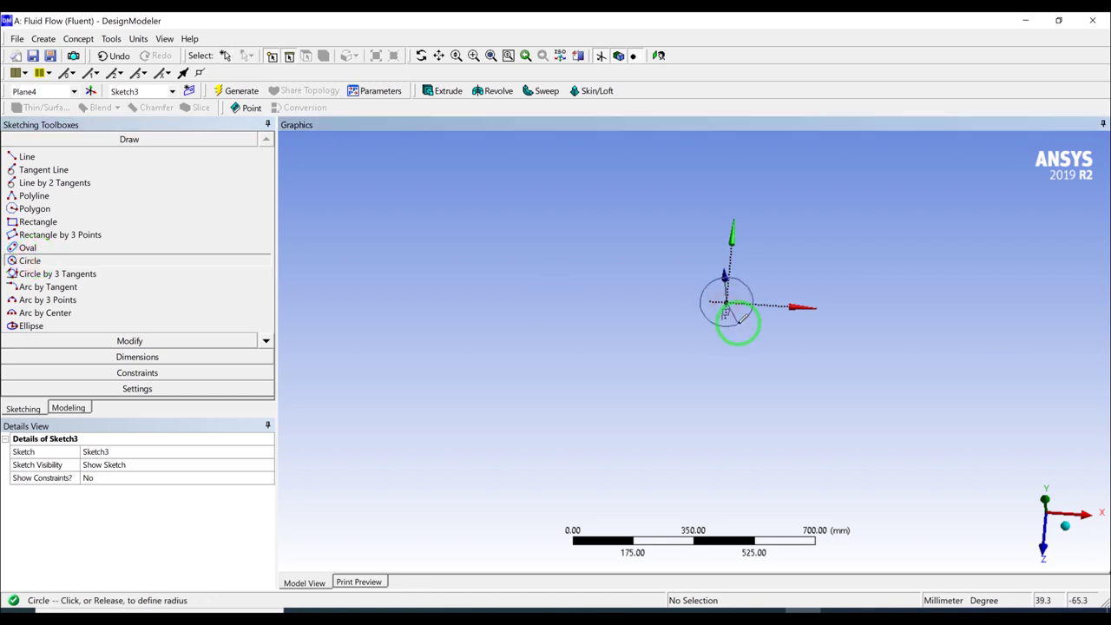
{"action": "left_click", "coordinate": [736, 324]}
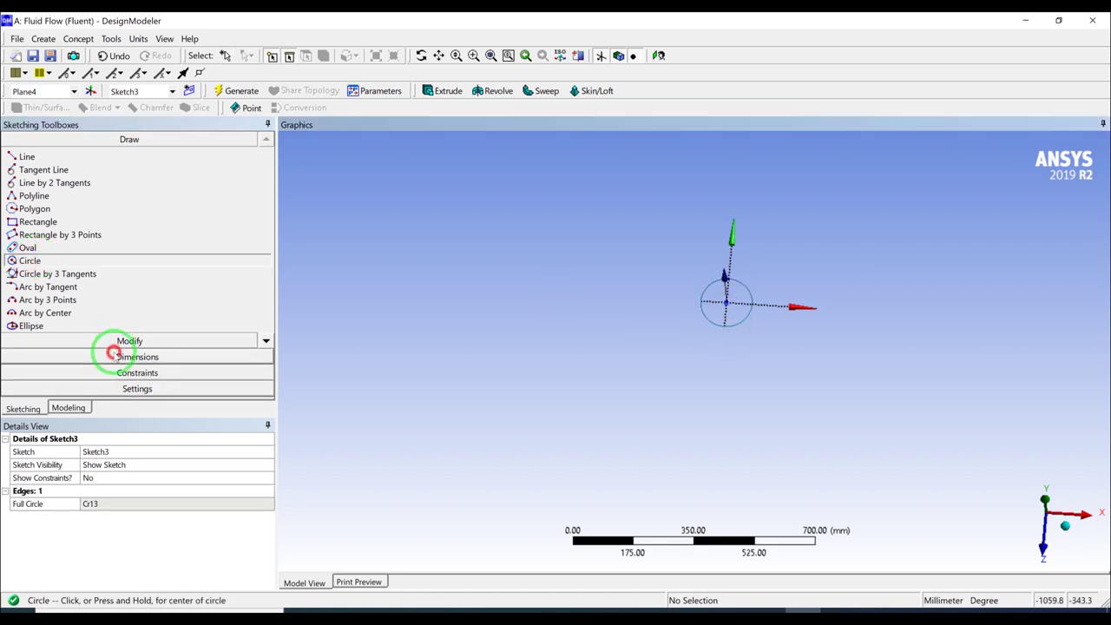
Add a diameter dimension to the circle, set it to 100 mm, and leave sketching mode
{"action": "left_click", "coordinate": [112, 352]}
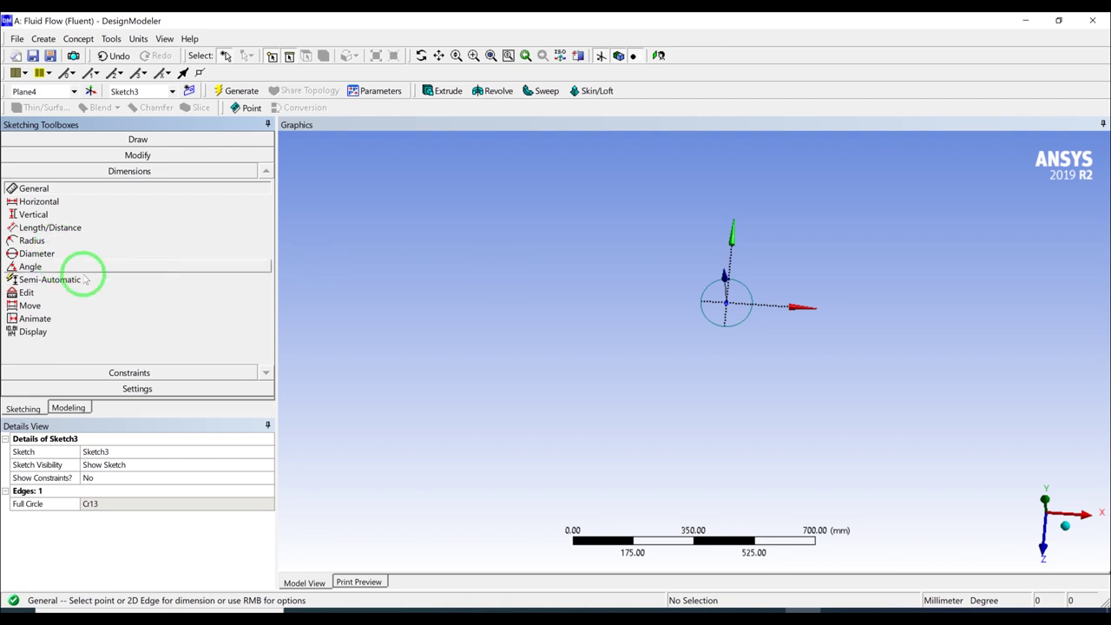
{"action": "left_click", "coordinate": [69, 252]}
{"action": "left_click", "coordinate": [738, 323]}
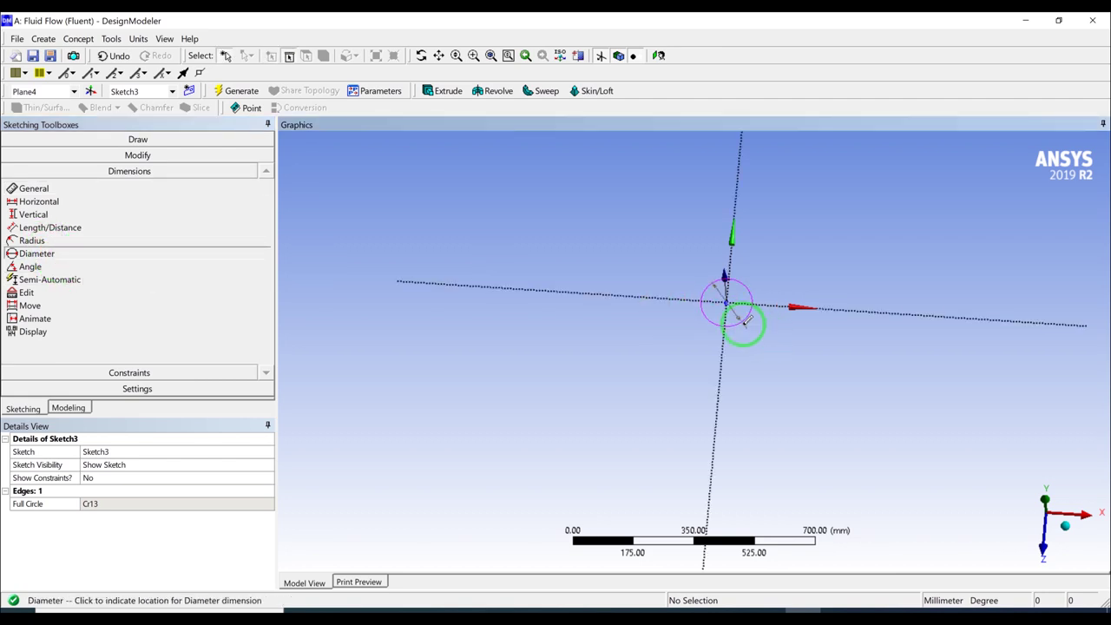
{"action": "left_click", "coordinate": [750, 341]}
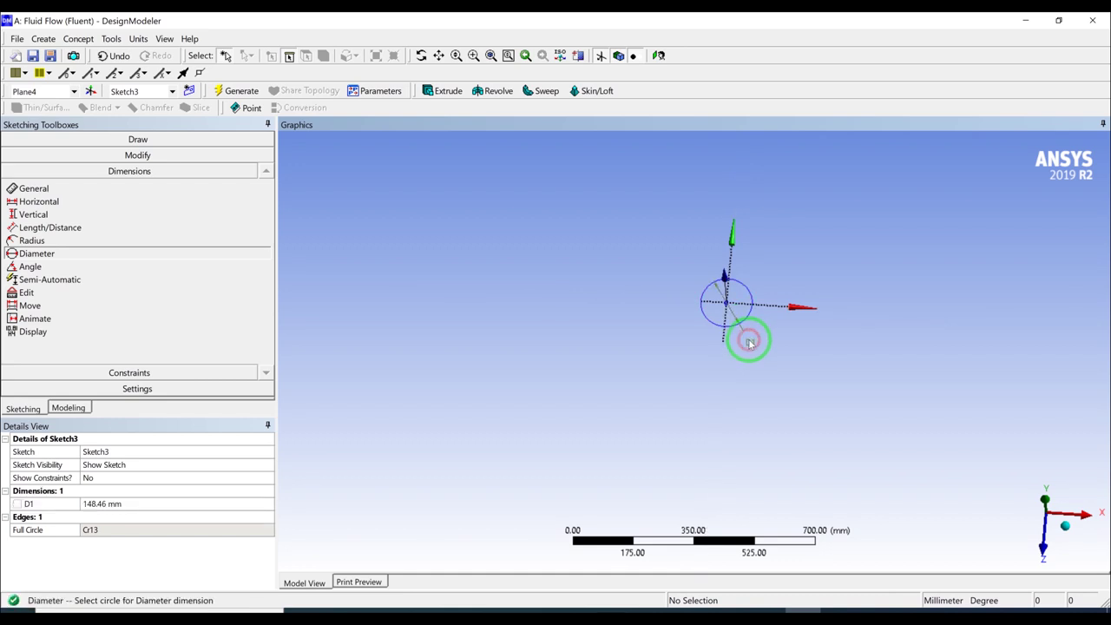
{"action": "left_click", "coordinate": [130, 503]}
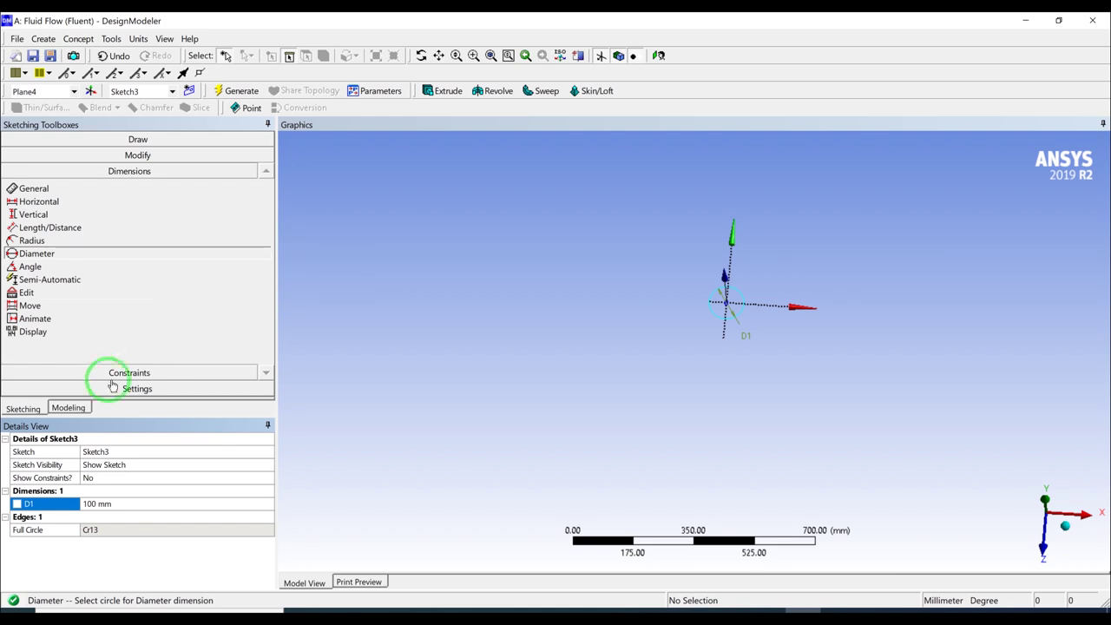
{"action": "left_click", "coordinate": [69, 407]}
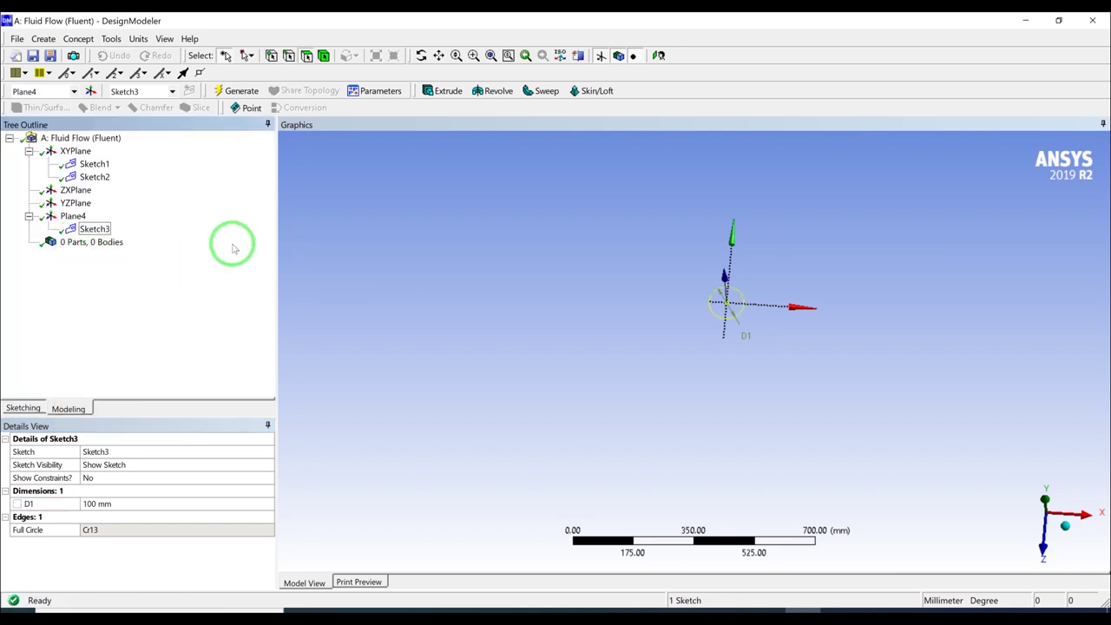
Start a Sweep feature and assign the circle sketch, Sketch3, as its profile
{"action": "left_click", "coordinate": [526, 98]}
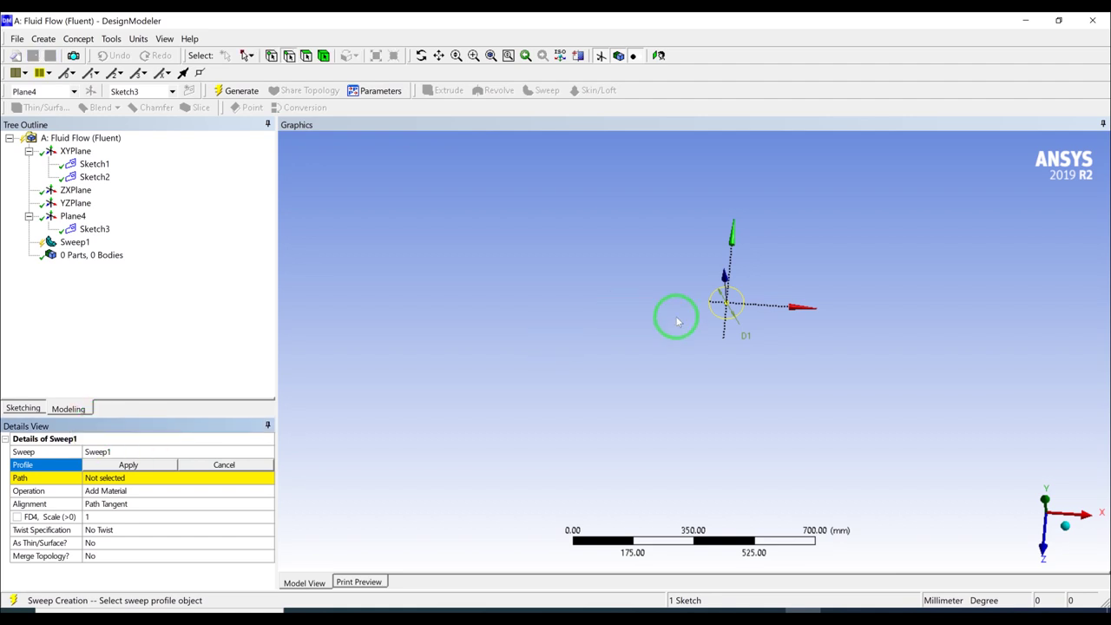
{"action": "left_click", "coordinate": [716, 317]}
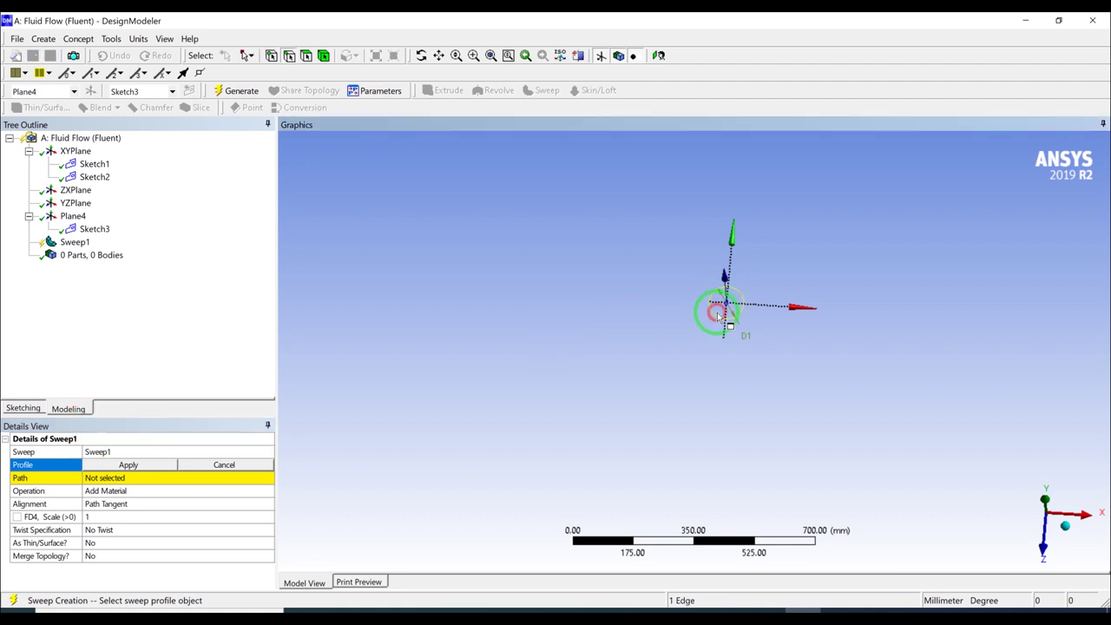
{"action": "left_click", "coordinate": [90, 230]}
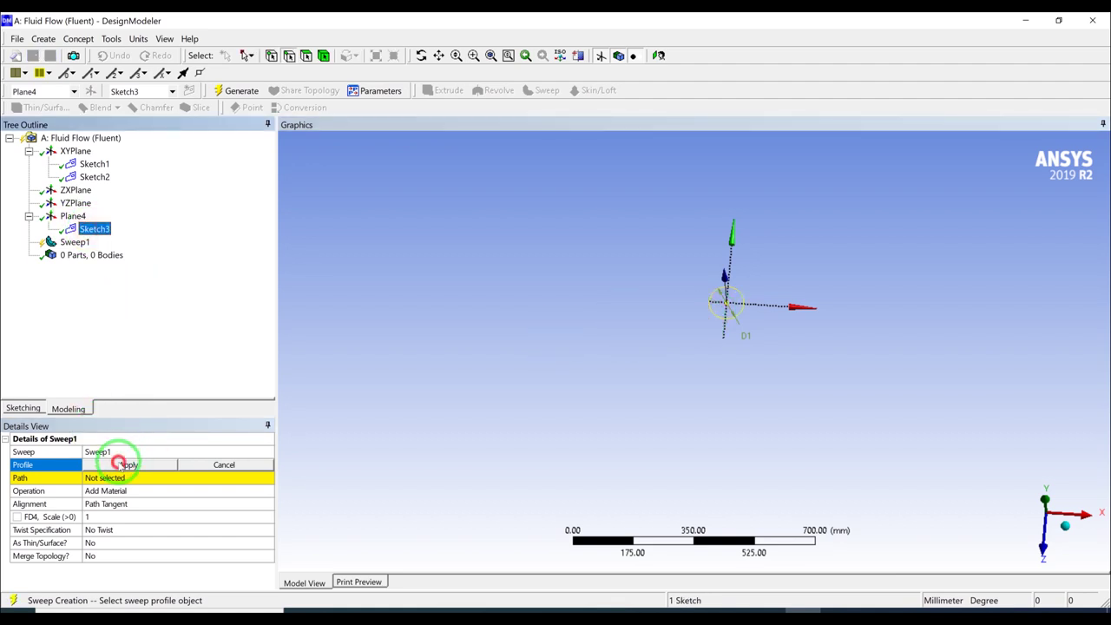
{"action": "left_click", "coordinate": [122, 465]}
Assign the main pipe path, Sketch1, as the sweep path and generate the elbow body
{"action": "left_click", "coordinate": [105, 477]}
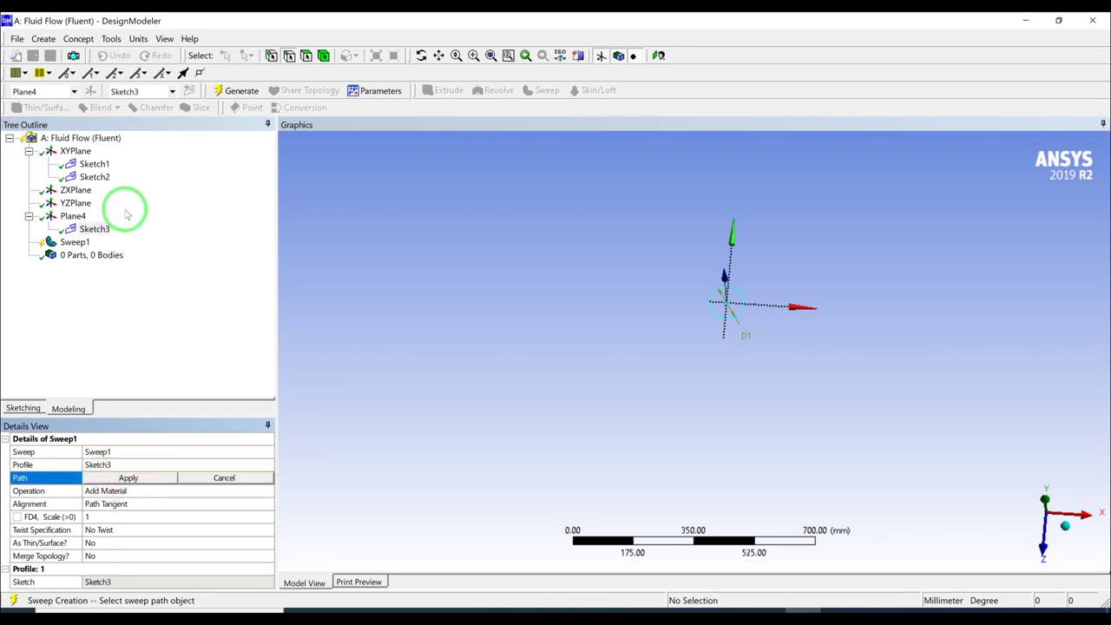
{"action": "left_click", "coordinate": [96, 165]}
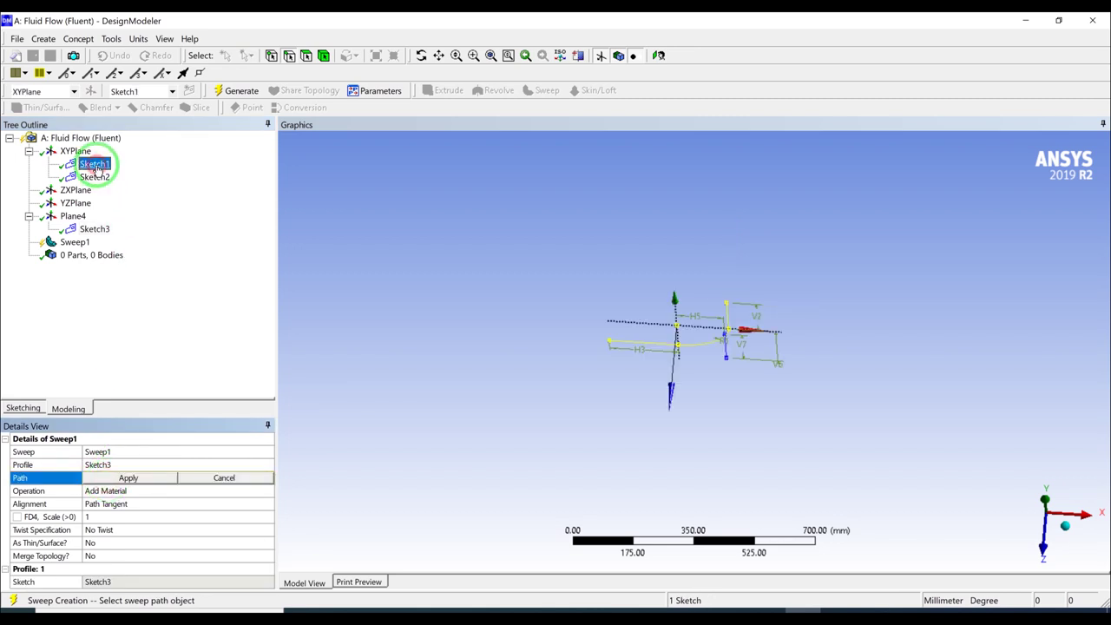
{"action": "left_click", "coordinate": [1041, 549]}
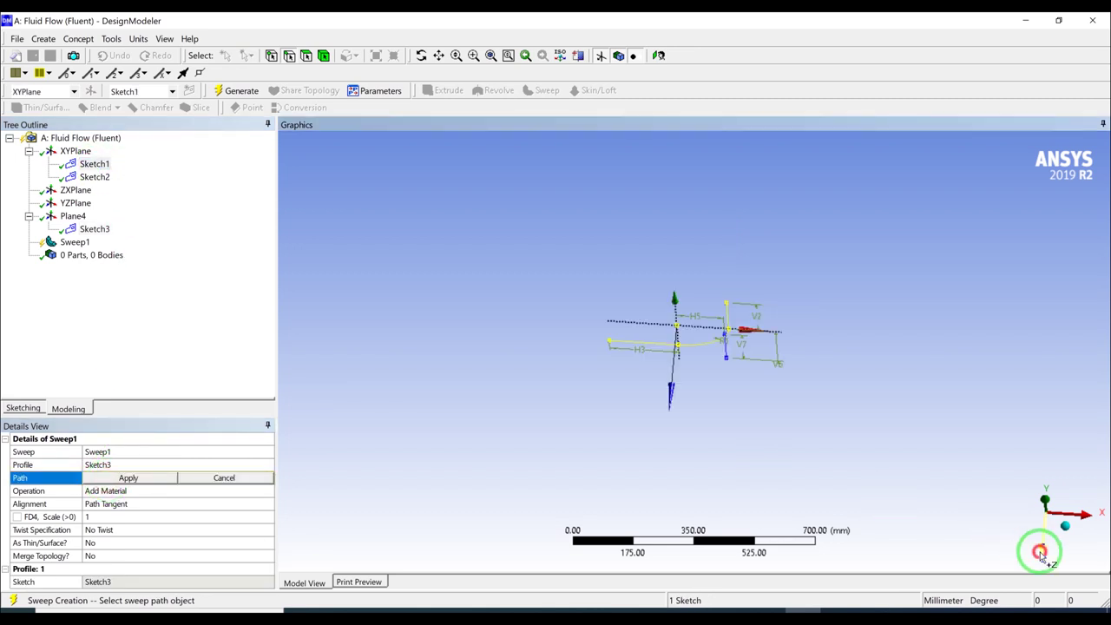
{"action": "left_click", "coordinate": [128, 478]}
{"action": "left_click", "coordinate": [229, 91]}
{"action": "scroll", "coordinate": [785, 263], "scroll_direction": "up", "scroll_amount": 5}
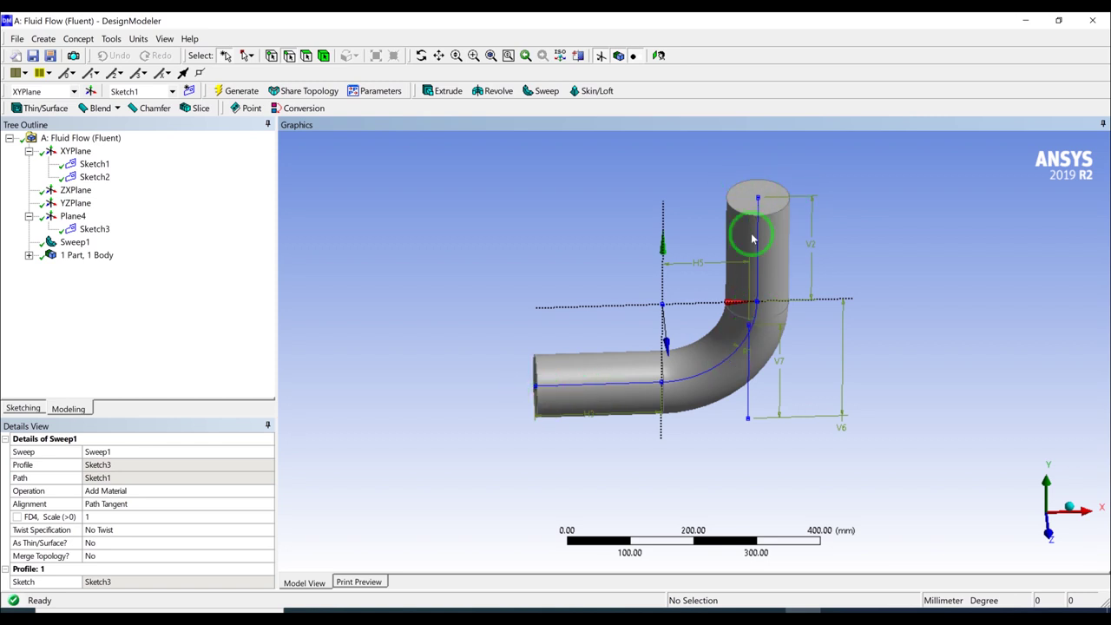
{"action": "middle_click_drag", "start_coordinate": [703, 270], "coordinate": [578, 211]}
{"action": "scroll", "coordinate": [732, 367], "scroll_direction": "down", "scroll_amount": 2}
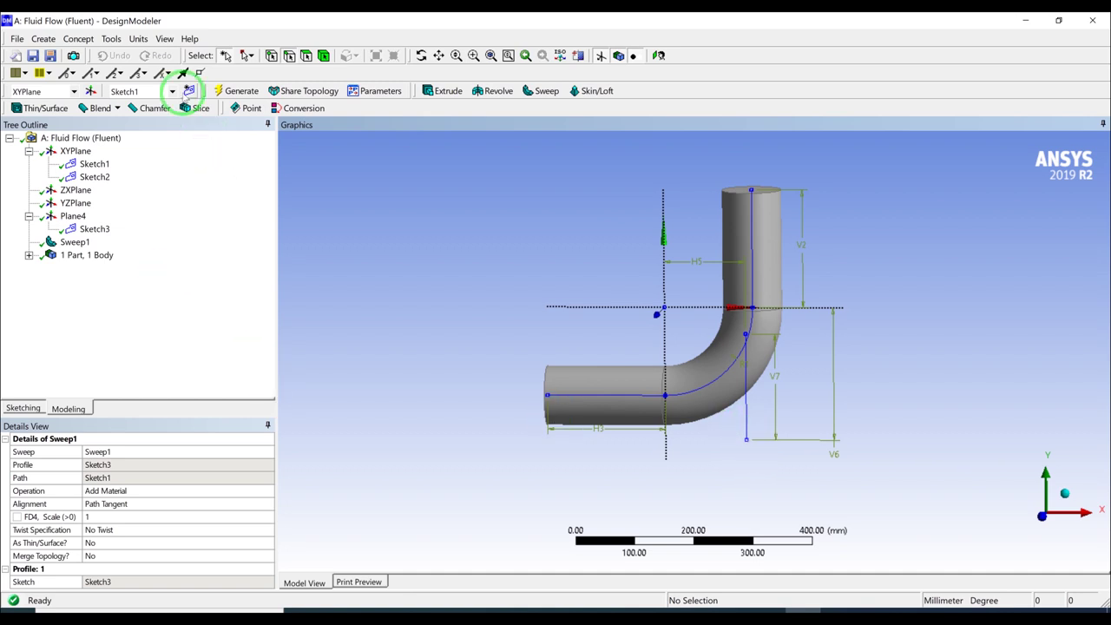
Start another new plane and set its type to From Point and Normal
{"action": "left_click", "coordinate": [173, 270]}
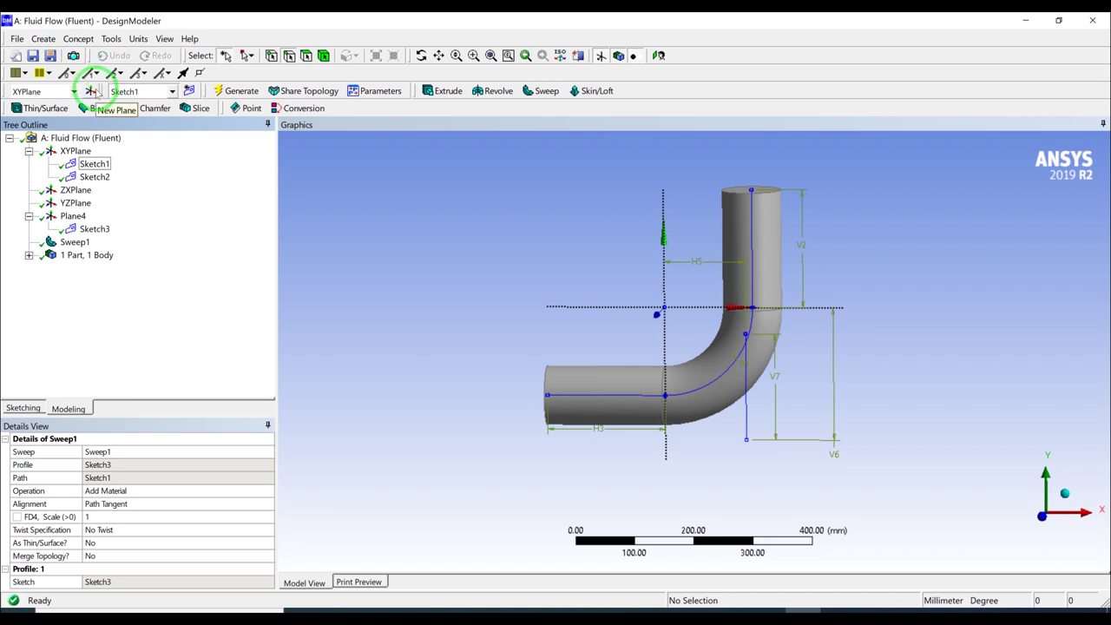
{"action": "left_click", "coordinate": [96, 90]}
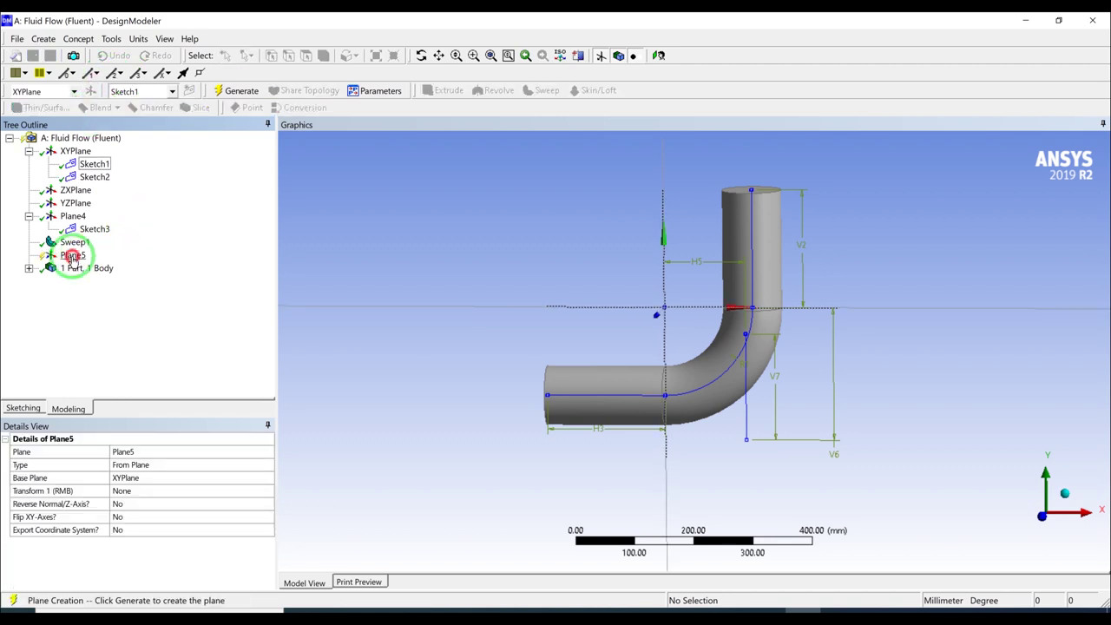
{"action": "left_click", "coordinate": [173, 465]}
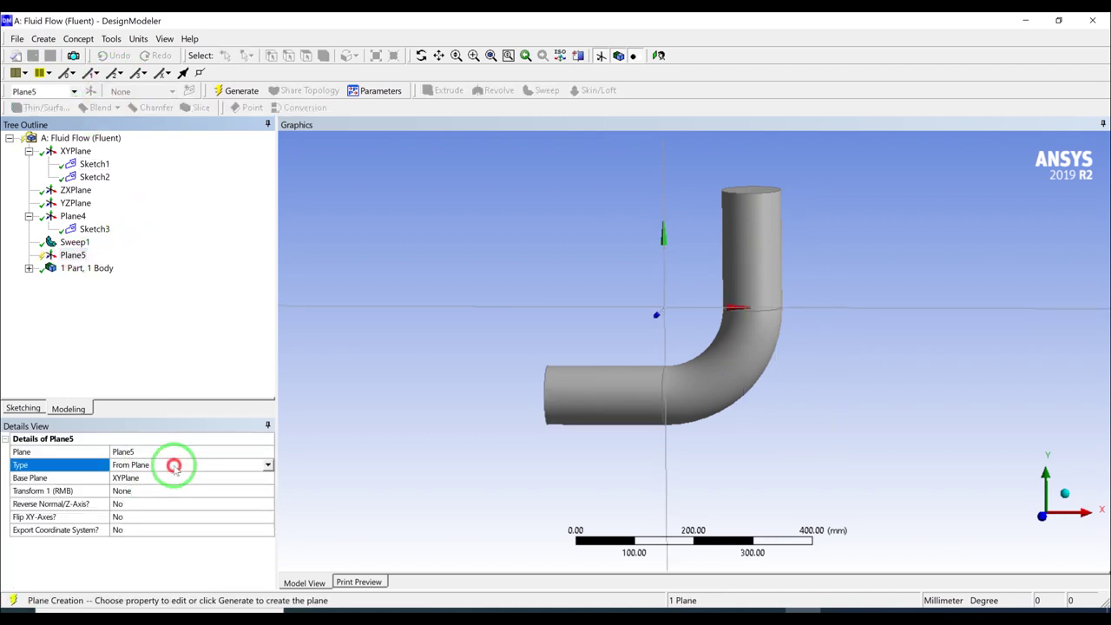
{"action": "left_click", "coordinate": [269, 466]}
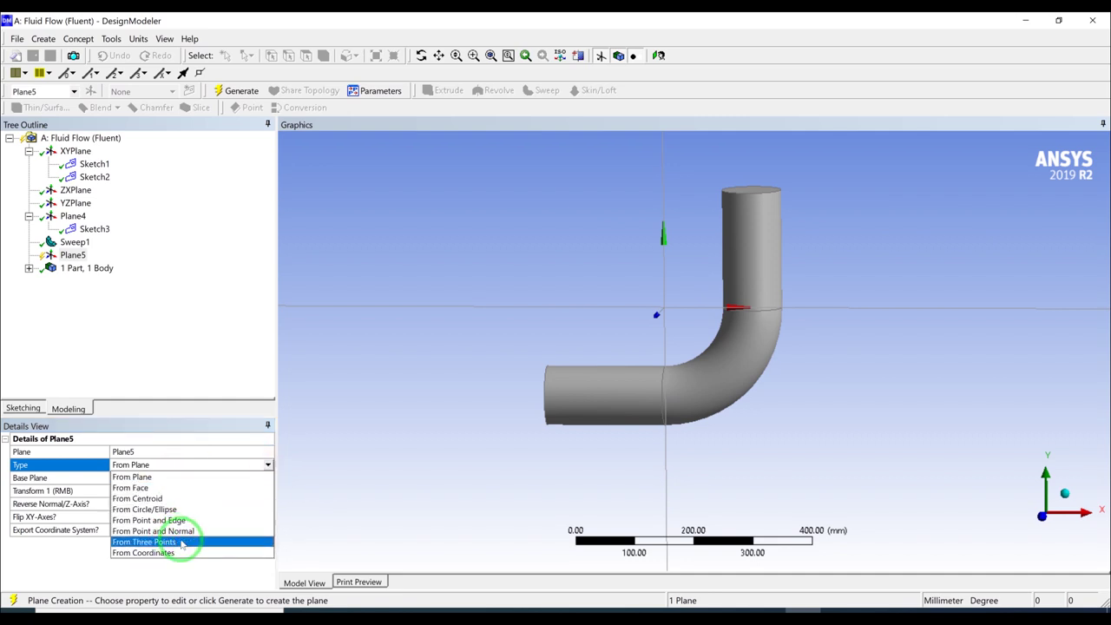
{"action": "left_click", "coordinate": [179, 530]}
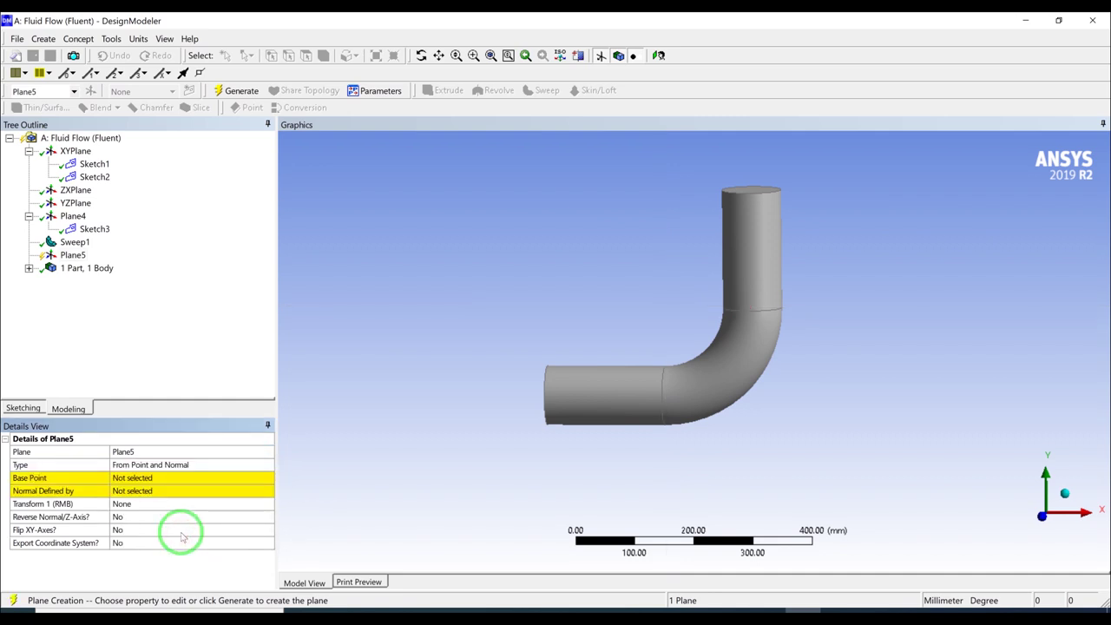
Use the lower endpoint of Sketch2's vertical inlet line as base point and the ZXPlane as normal, and generate the plane
{"action": "left_click", "coordinate": [96, 177]}
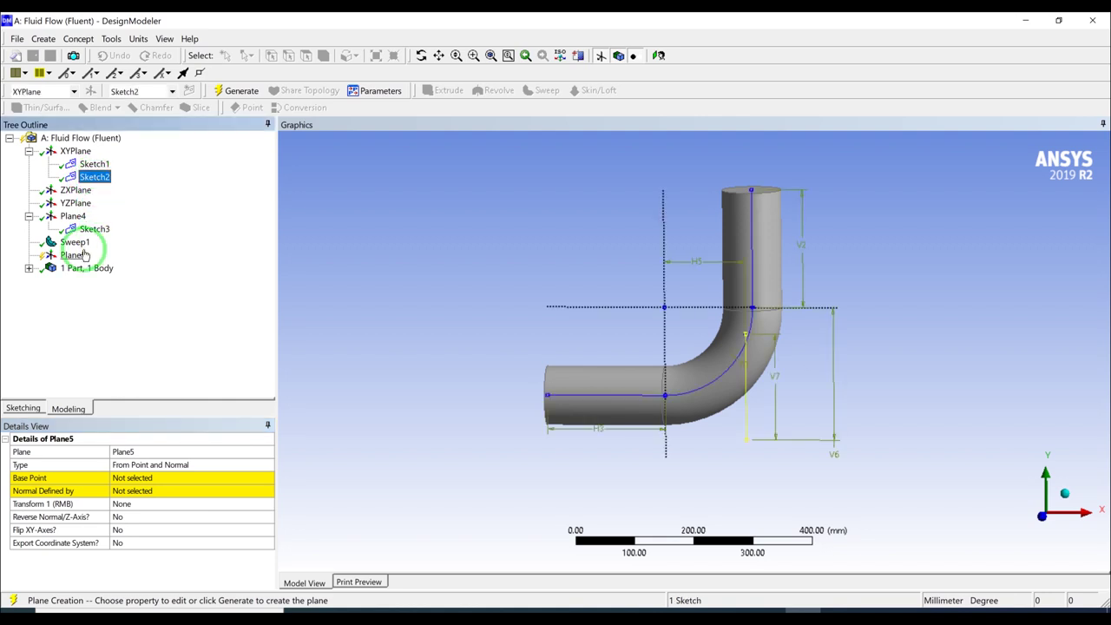
{"action": "left_click", "coordinate": [141, 478]}
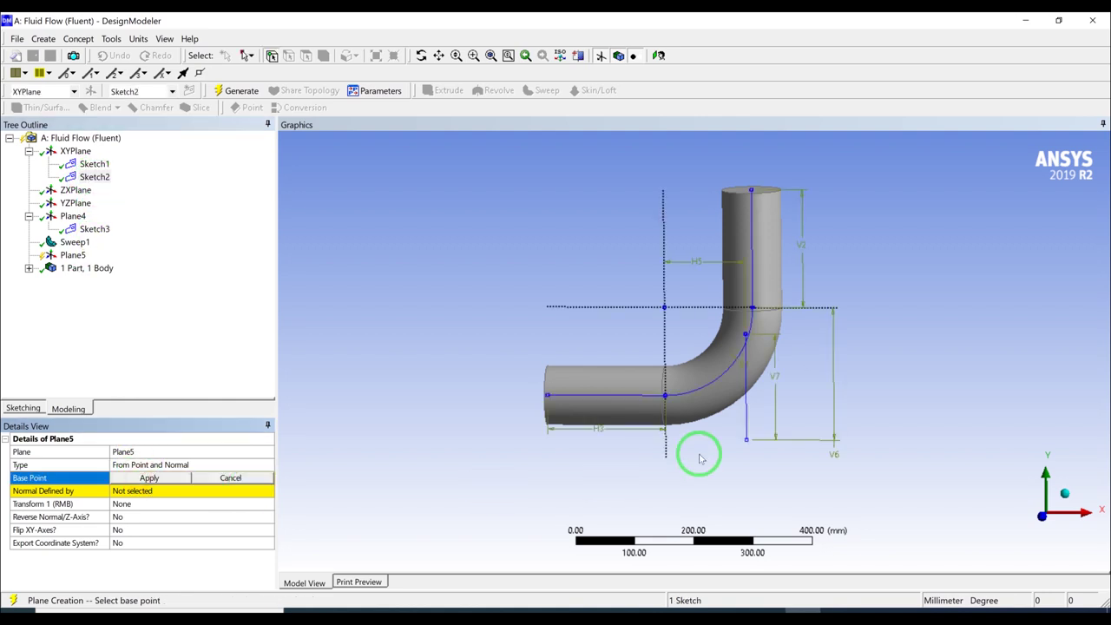
{"action": "left_click", "coordinate": [746, 440]}
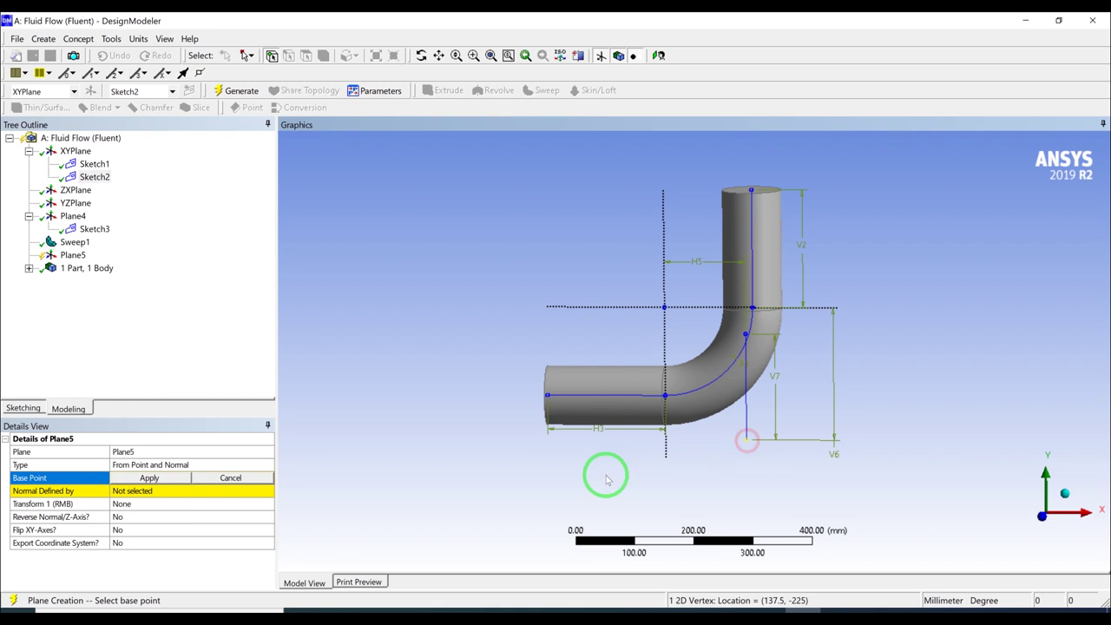
{"action": "left_click", "coordinate": [154, 479]}
{"action": "left_click", "coordinate": [155, 491]}
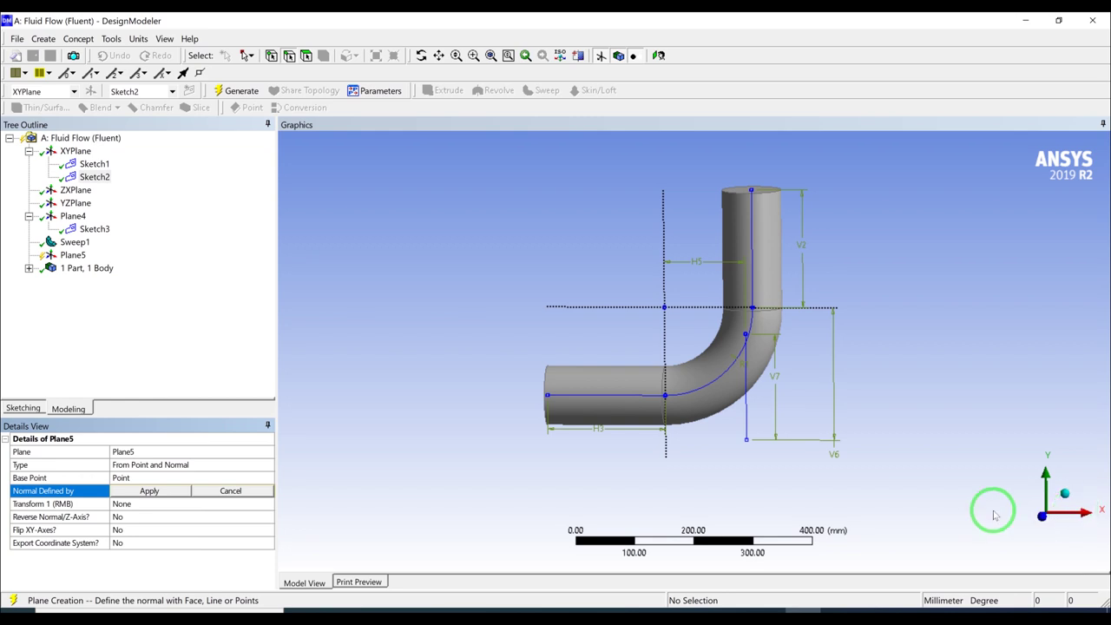
{"action": "left_click", "coordinate": [77, 192]}
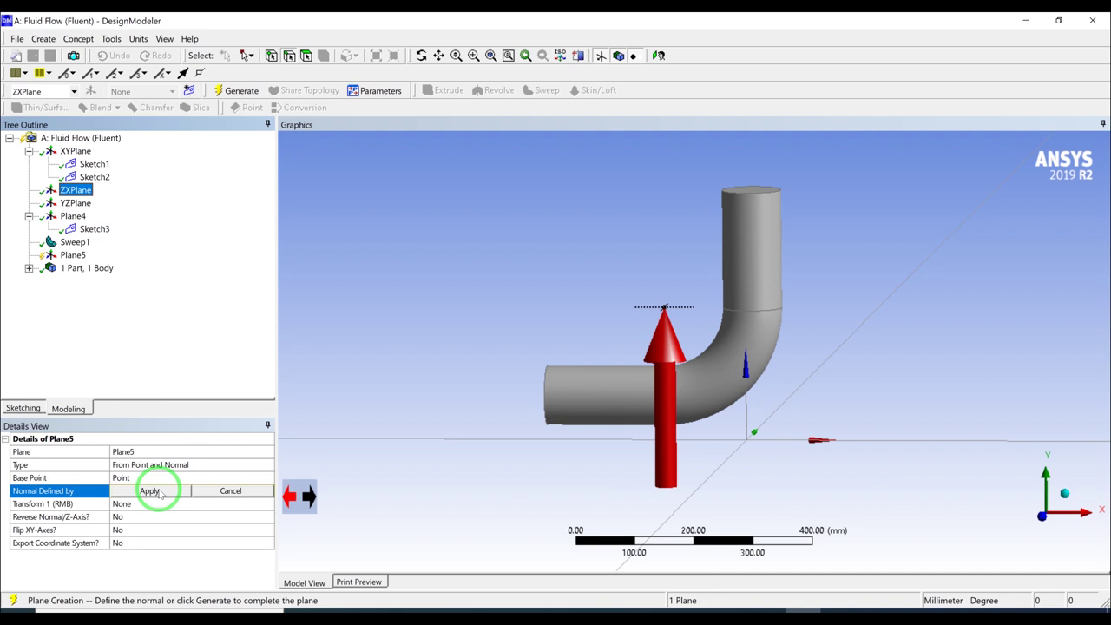
{"action": "left_click", "coordinate": [152, 491]}
{"action": "left_click", "coordinate": [236, 90]}
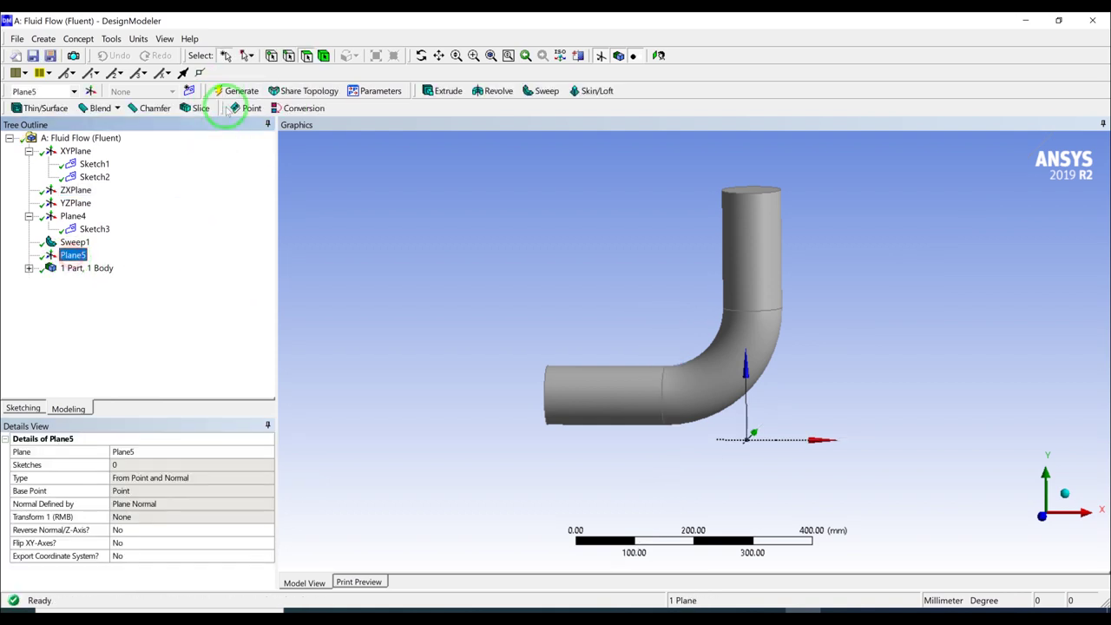
Create a new sketch on Plane5 and draw a circle about 91 mm in diameter centred on the plane's origin
{"action": "left_click", "coordinate": [188, 90]}
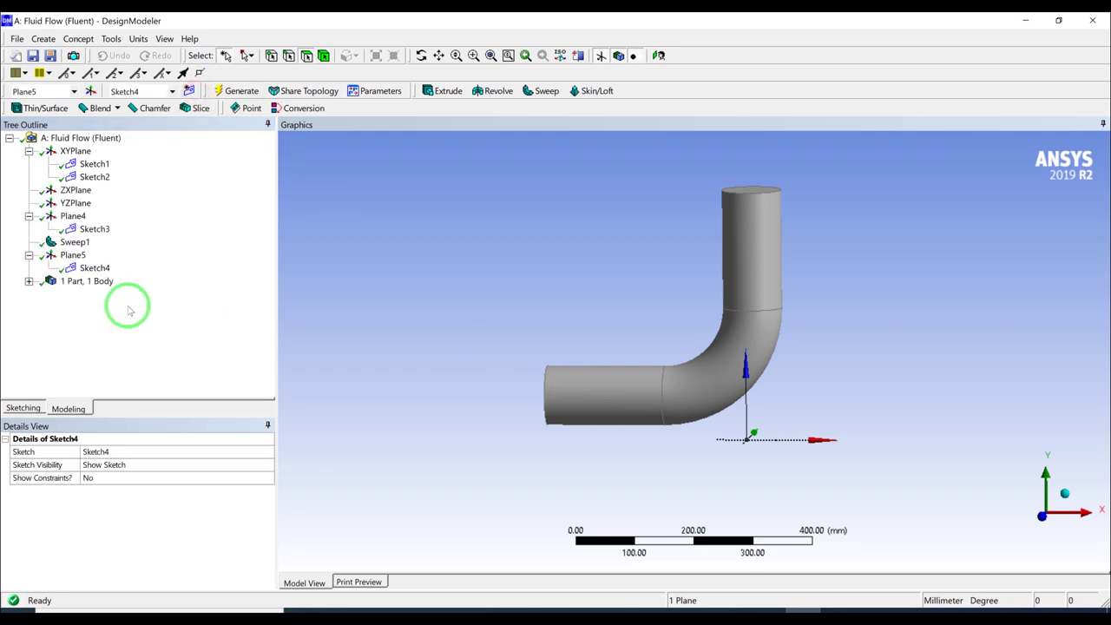
{"action": "left_click", "coordinate": [94, 267]}
{"action": "left_click", "coordinate": [26, 408]}
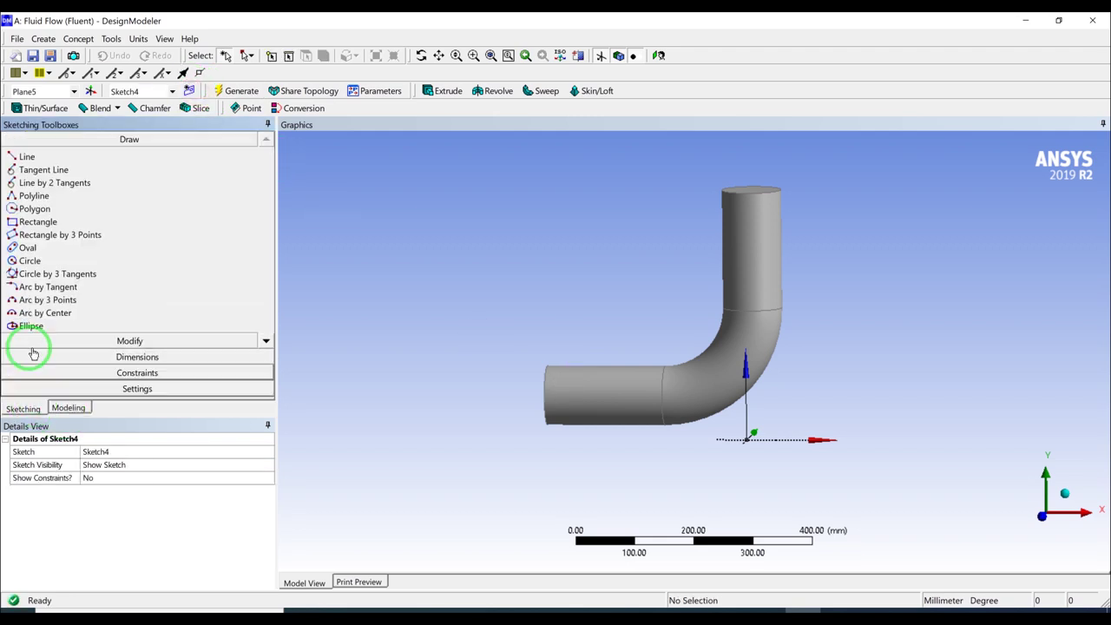
{"action": "left_click", "coordinate": [29, 260]}
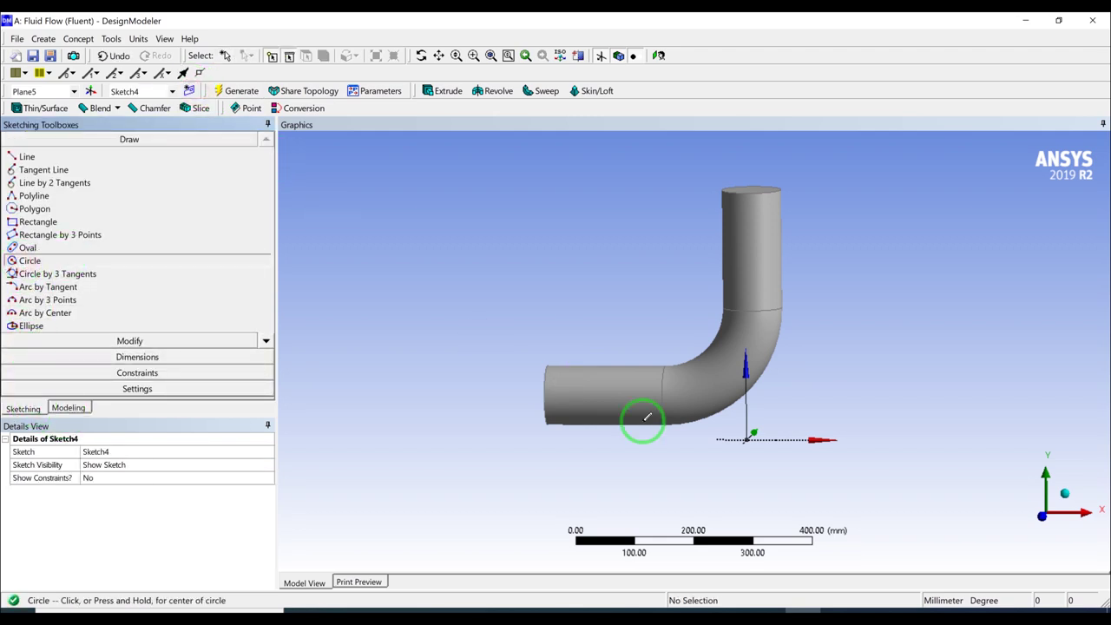
{"action": "left_click", "coordinate": [748, 436]}
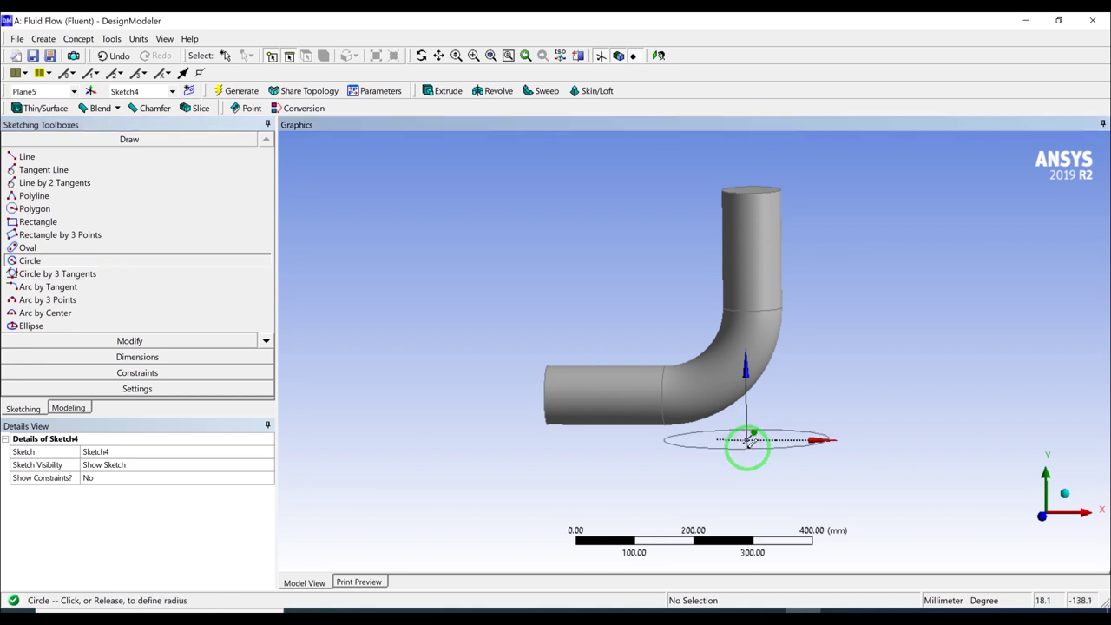
{"action": "mouse_move", "coordinate": [747, 441]}
{"action": "middle_mouse_down"}
{"action": "mouse_move", "coordinate": [726, 466]}
{"action": "mouse_move", "coordinate": [739, 464]}
{"action": "middle_mouse_up"}
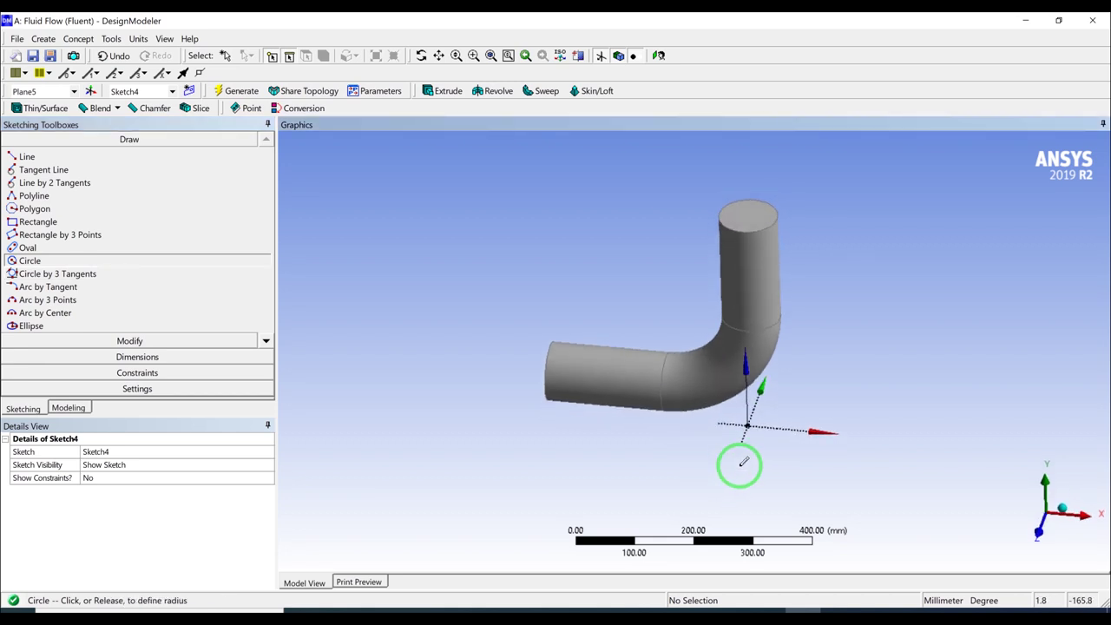
{"action": "left_click", "coordinate": [747, 439]}
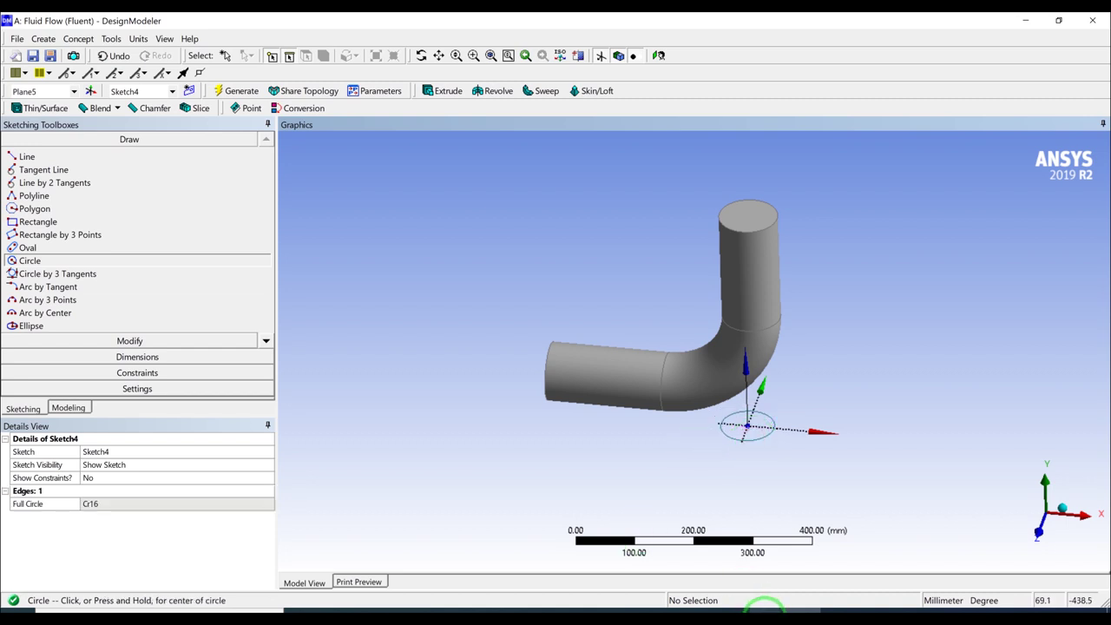
Check the small inlet's diameter in the problem specification image, and dimension the Sketch4 circle's diameter as 25 mm
{"action": "mouse_move", "coordinate": [763, 605]}
{"action": "left_click", "coordinate": [729, 583]}
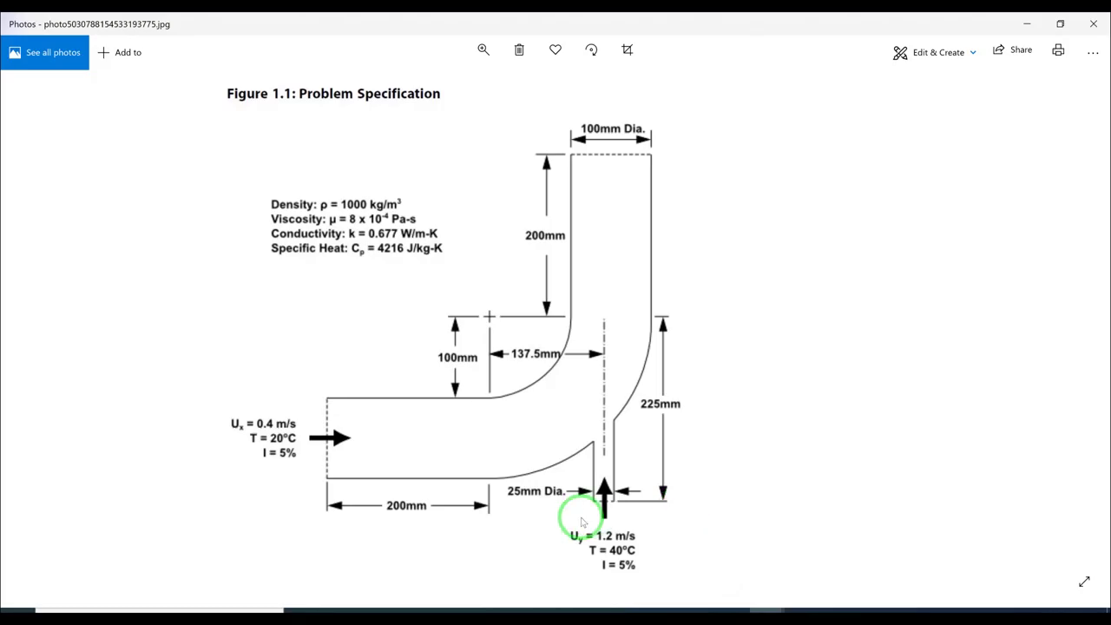
{"action": "left_click", "coordinate": [1025, 24]}
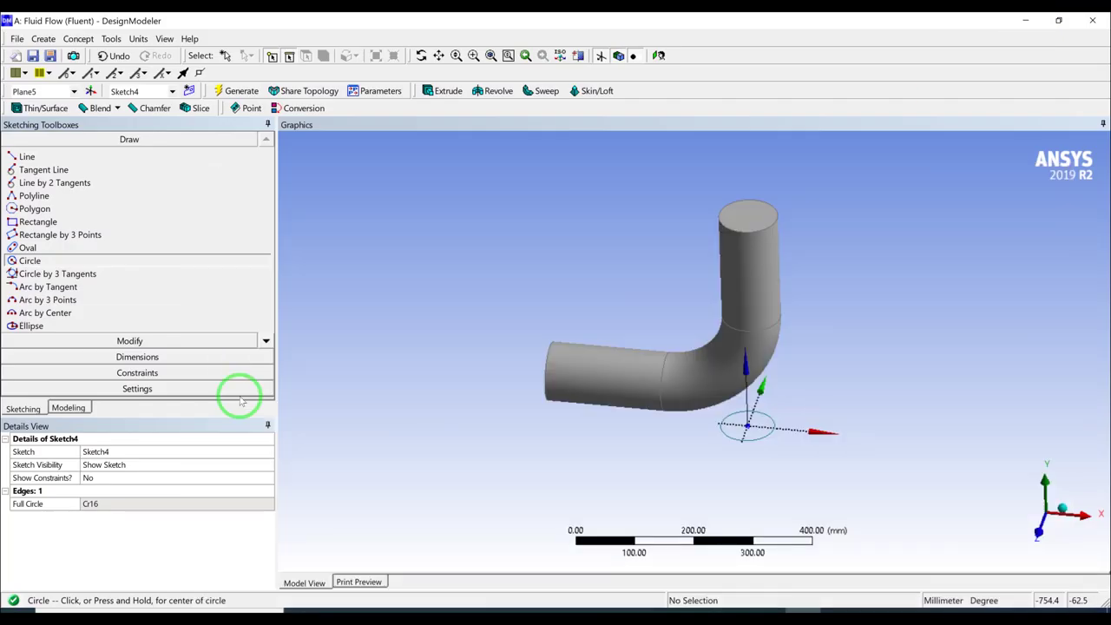
{"action": "left_click", "coordinate": [139, 357]}
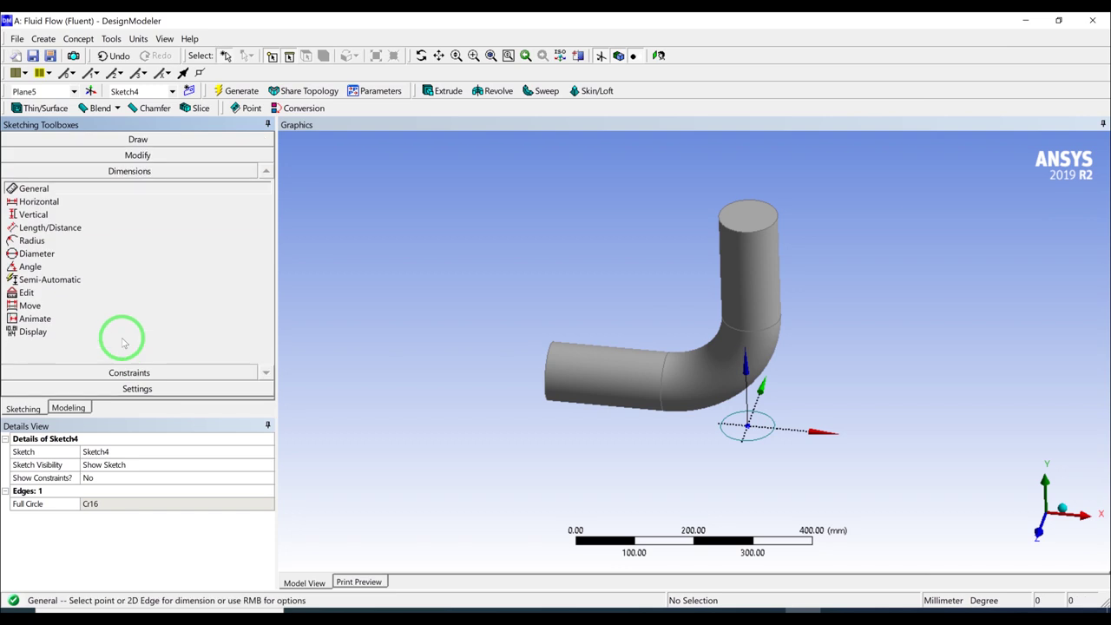
{"action": "left_click", "coordinate": [26, 254]}
{"action": "left_click", "coordinate": [756, 445]}
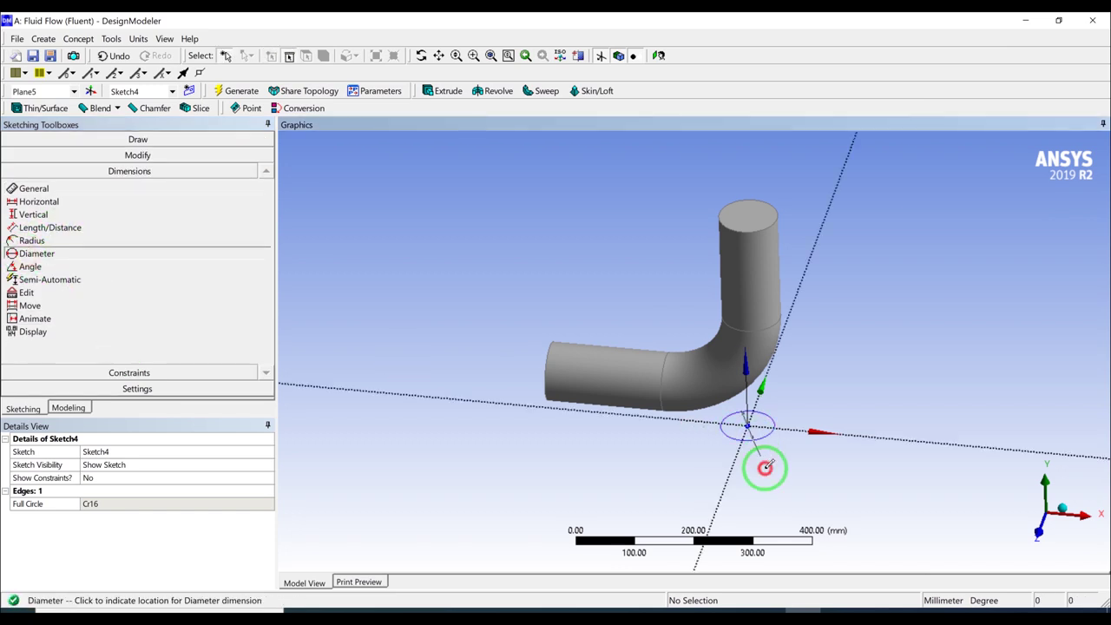
{"action": "left_click", "coordinate": [765, 466]}
{"action": "left_click", "coordinate": [158, 479]}
{"action": "left_click", "coordinate": [136, 504]}
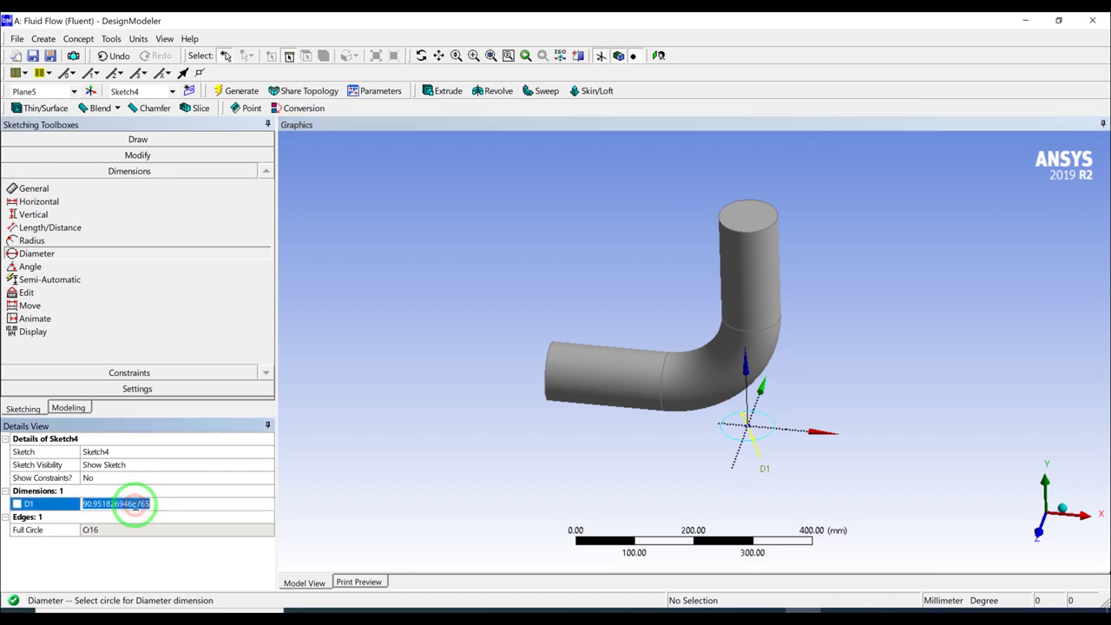
{"action": "type", "text": "25"}
{"action": "key", "text": "Return"}
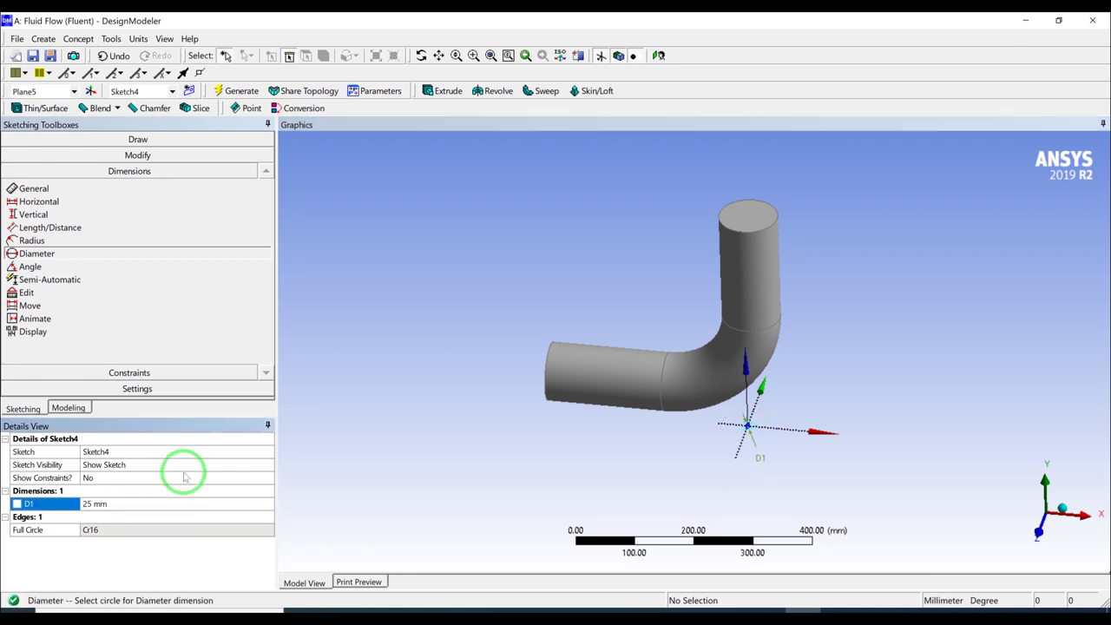
Start a Sweep feature with the small circle, Sketch4, as its profile and the vertical inlet line, Sketch2, as its path
{"action": "left_click", "coordinate": [70, 406]}
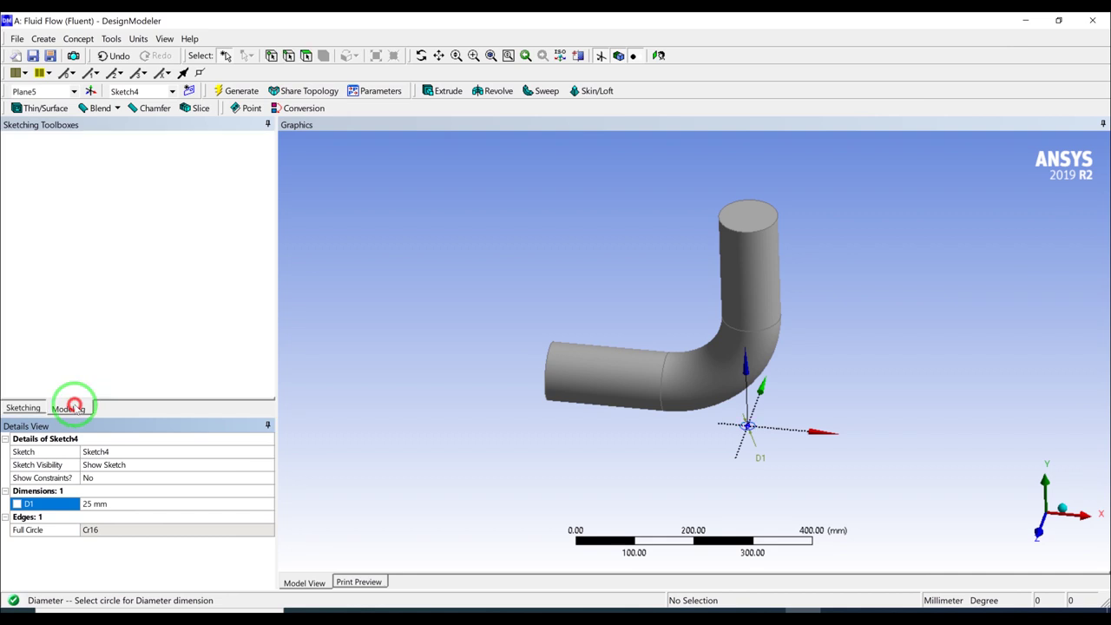
{"action": "left_click", "coordinate": [527, 92]}
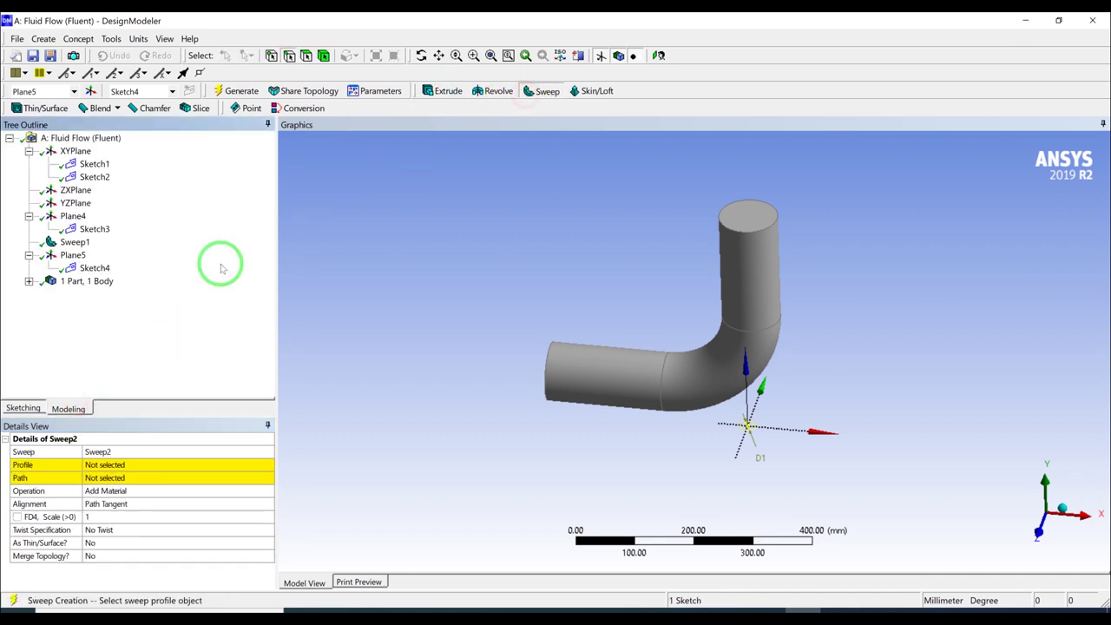
{"action": "left_click", "coordinate": [95, 268]}
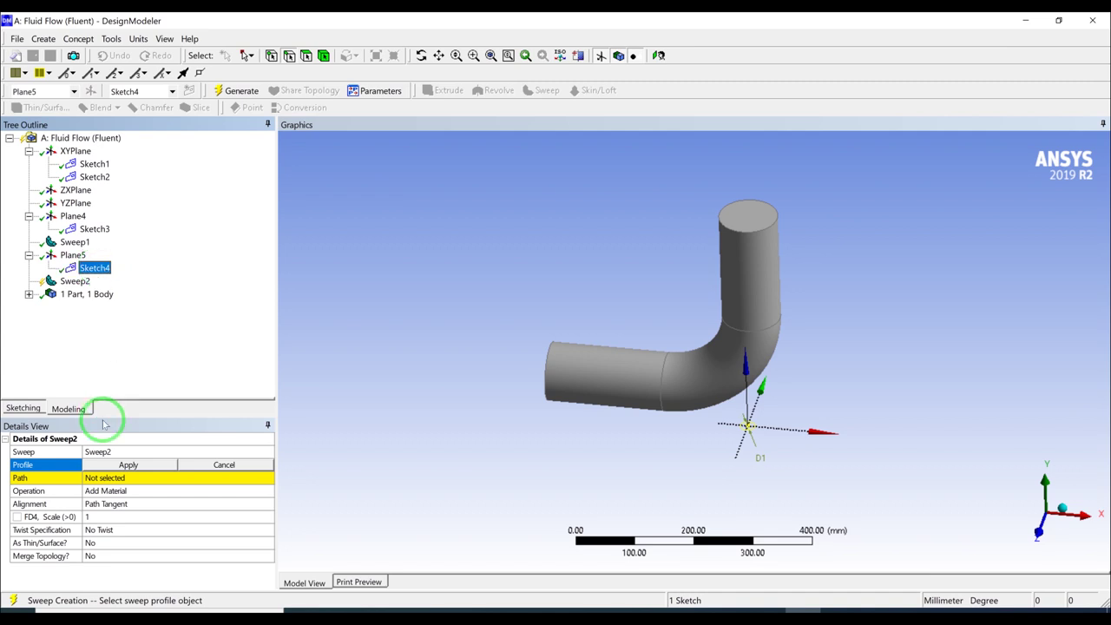
{"action": "left_click", "coordinate": [109, 466]}
{"action": "left_click", "coordinate": [104, 479]}
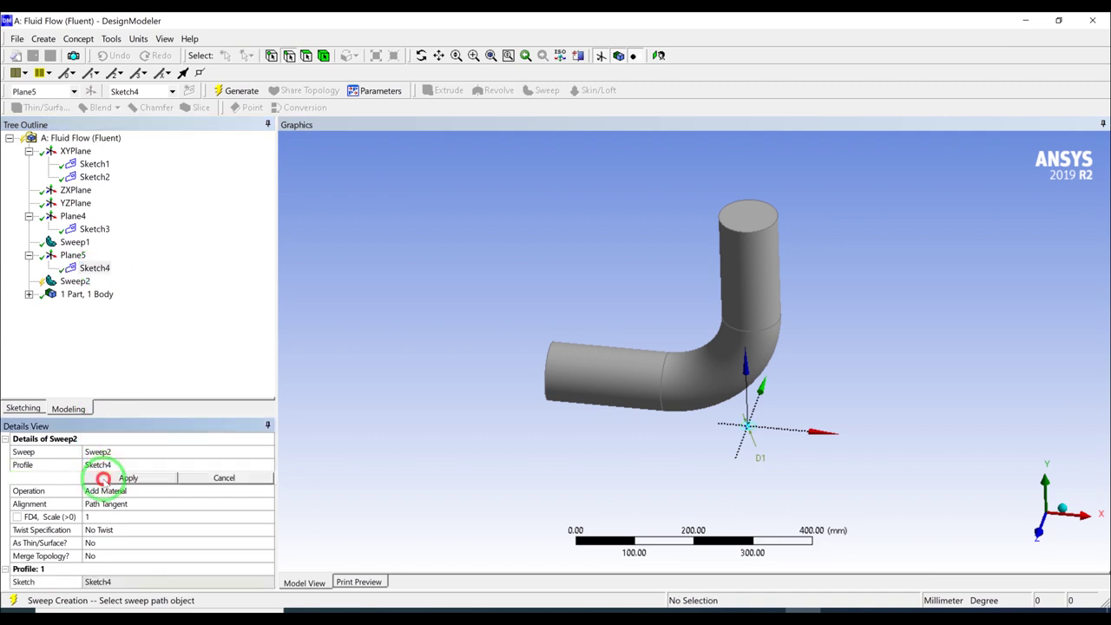
{"action": "left_click", "coordinate": [90, 178]}
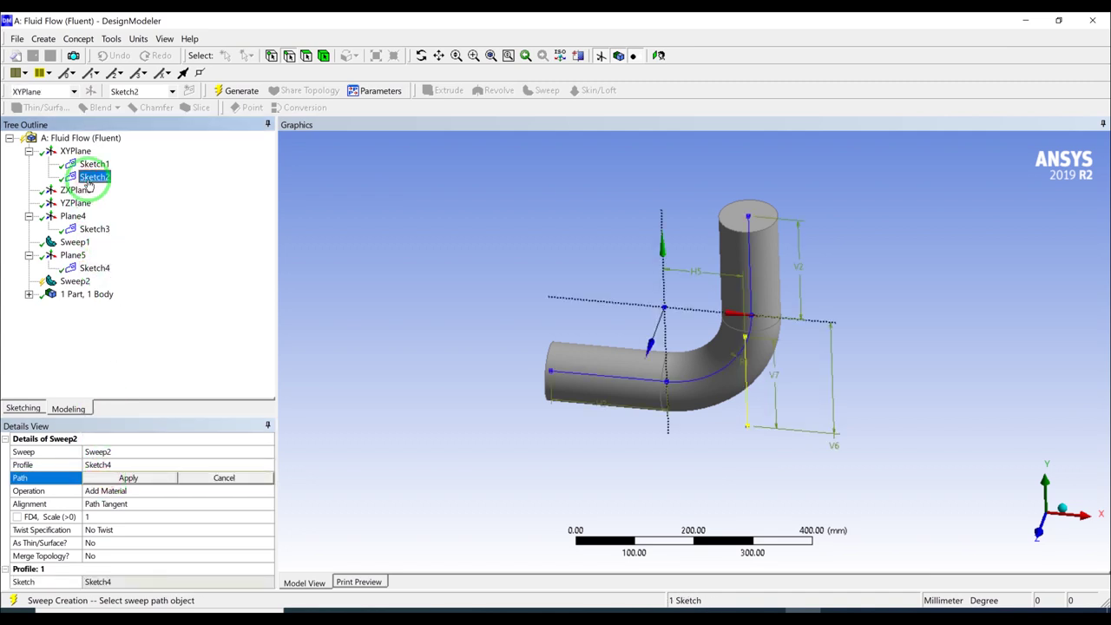
{"action": "left_click", "coordinate": [142, 477]}
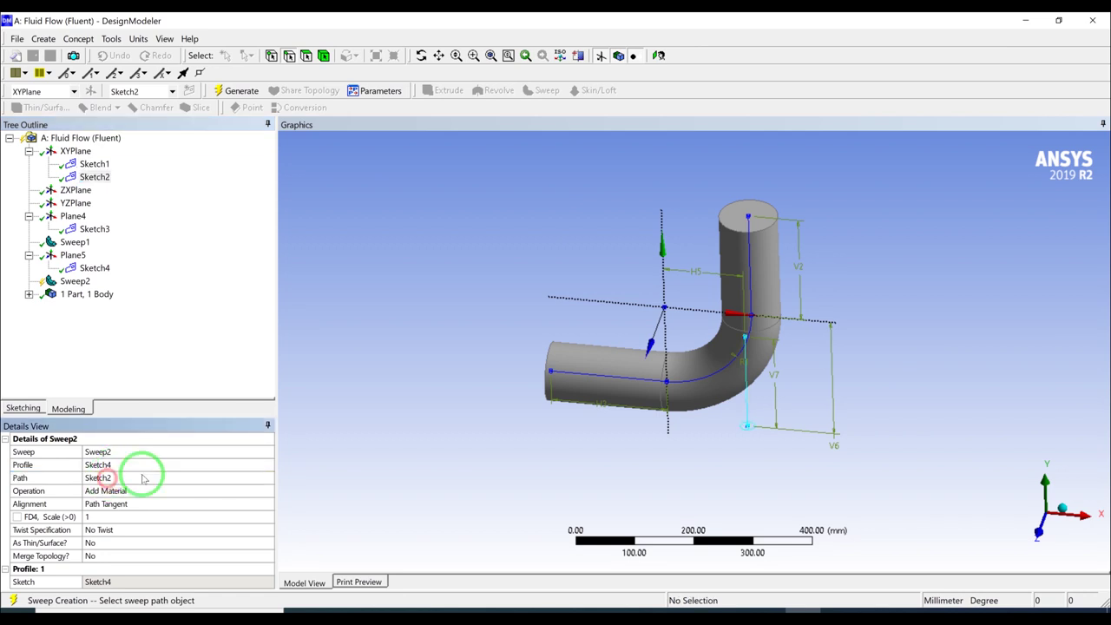
Keep the small pipe sweep's operation as Add Material and generate it
{"action": "middle_click_drag", "start_coordinate": [489, 345], "coordinate": [495, 305]}
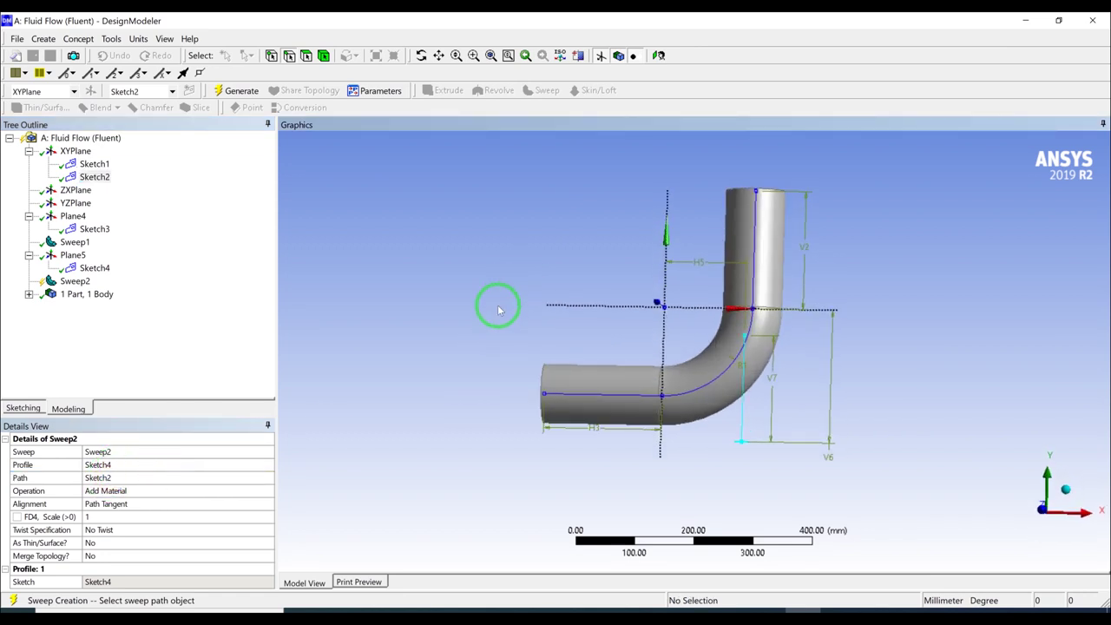
{"action": "left_click", "coordinate": [130, 491]}
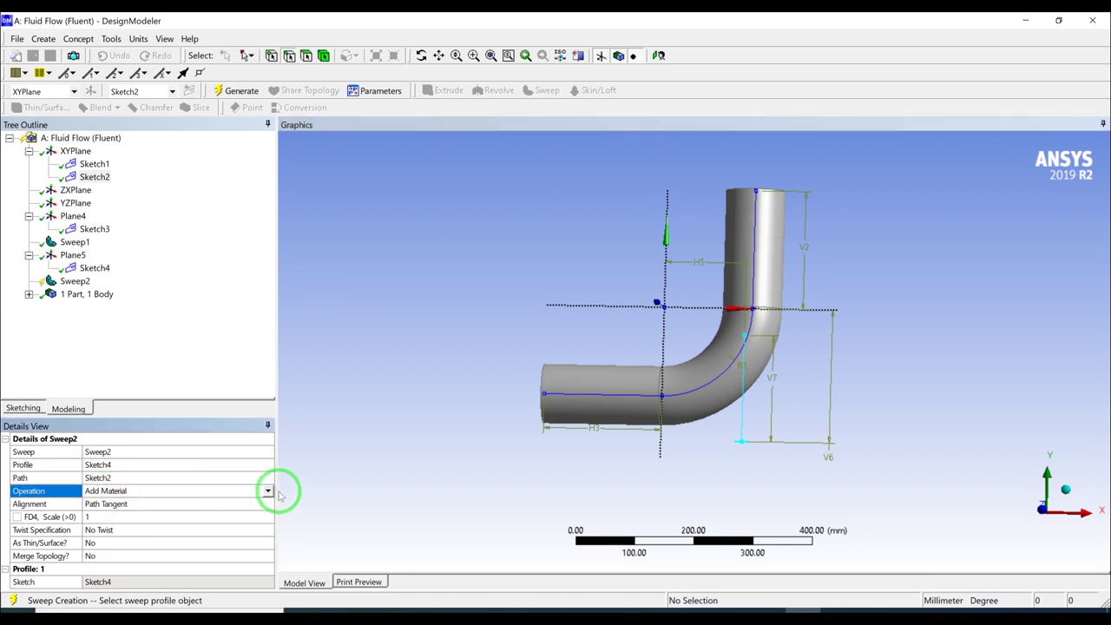
{"action": "left_click", "coordinate": [270, 491]}
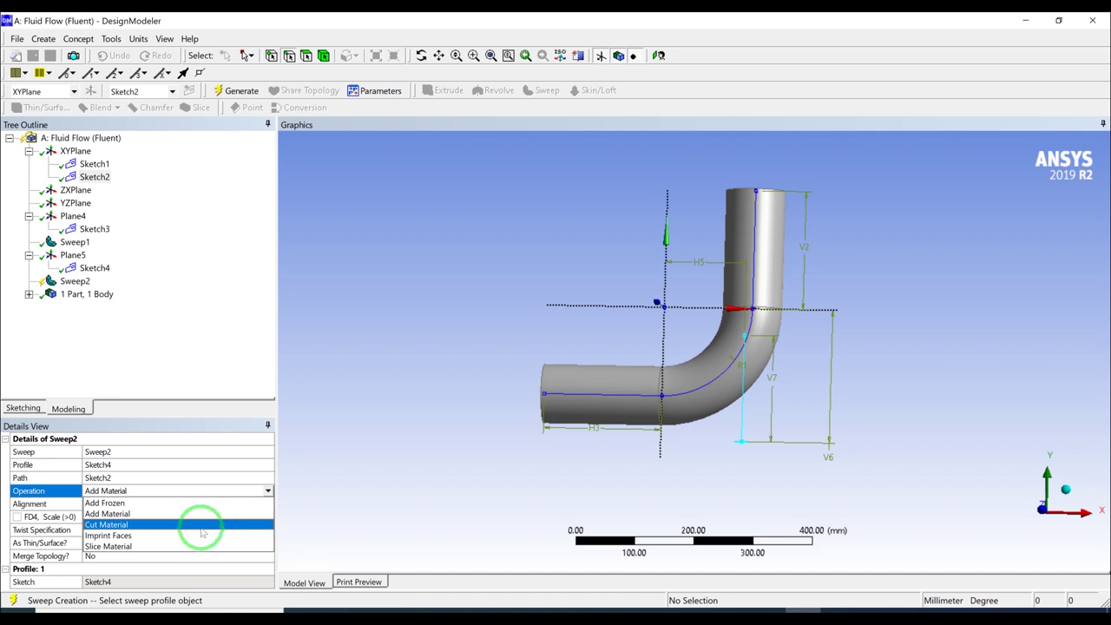
{"action": "left_click", "coordinate": [135, 516]}
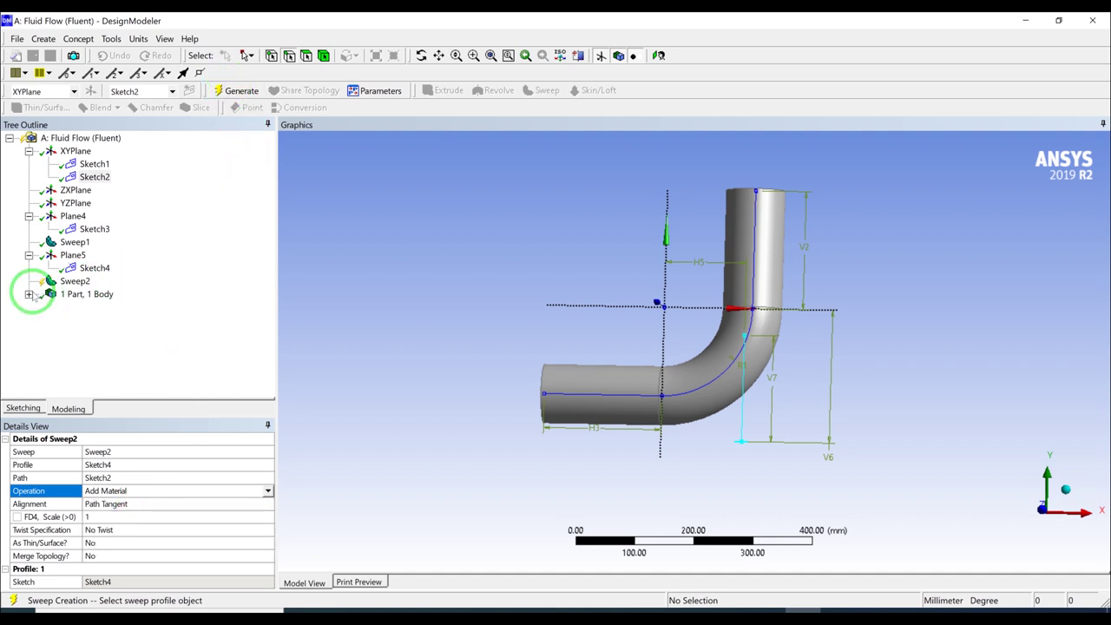
{"action": "left_click", "coordinate": [28, 294]}
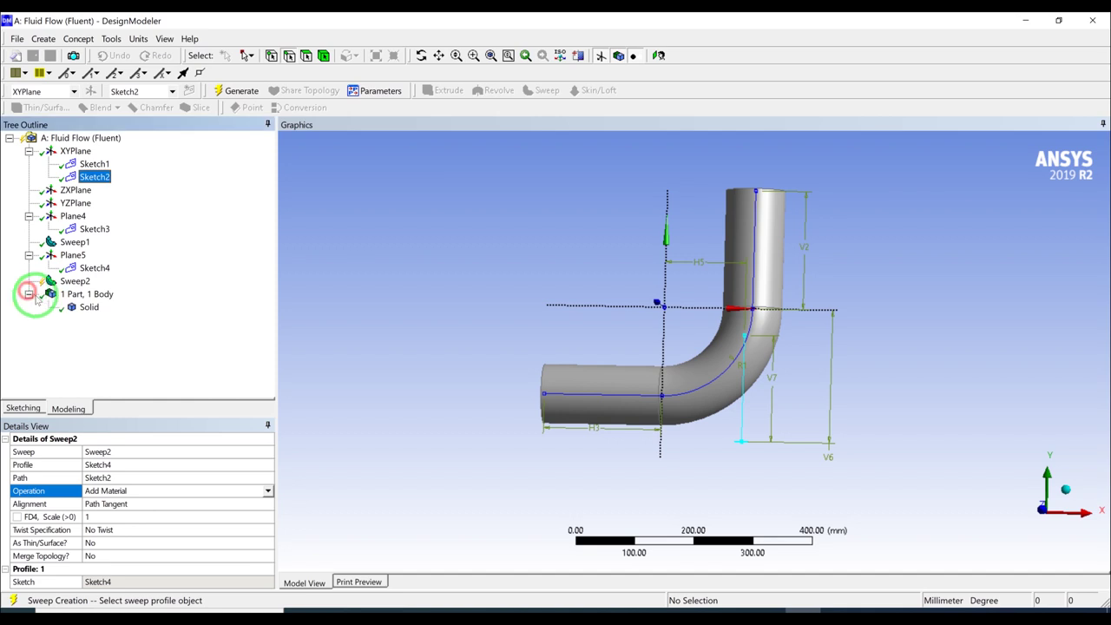
{"action": "left_click", "coordinate": [241, 90]}
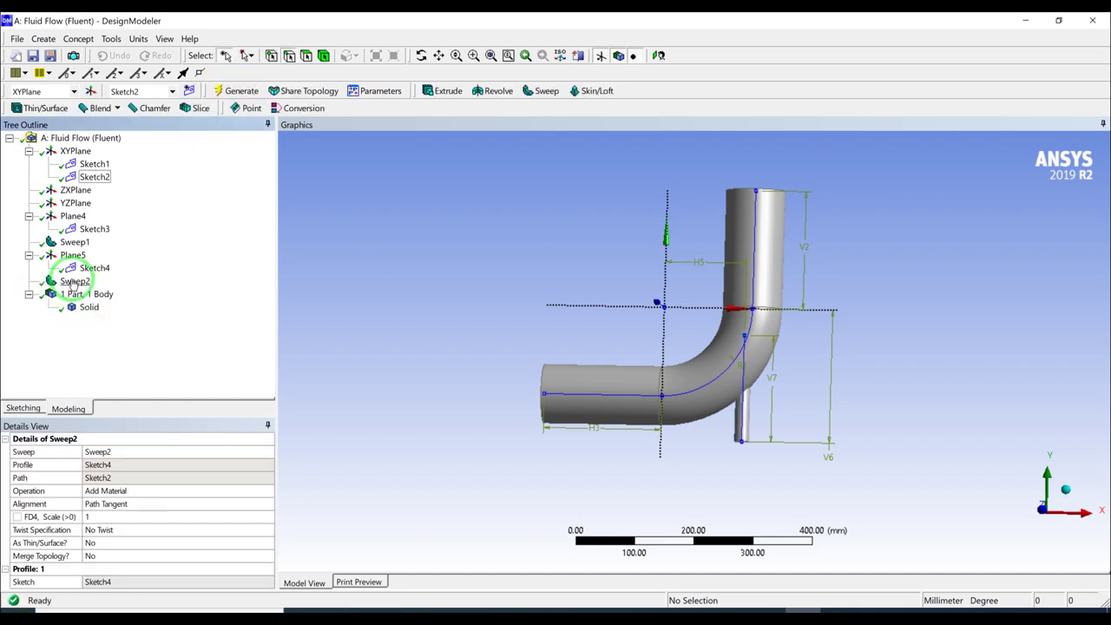
Change the Sweep2 operation to Add Frozen, regenerate the model, and check the separate elbow and small pipe bodies
{"action": "middle_click_drag", "start_coordinate": [793, 377], "coordinate": [738, 450]}
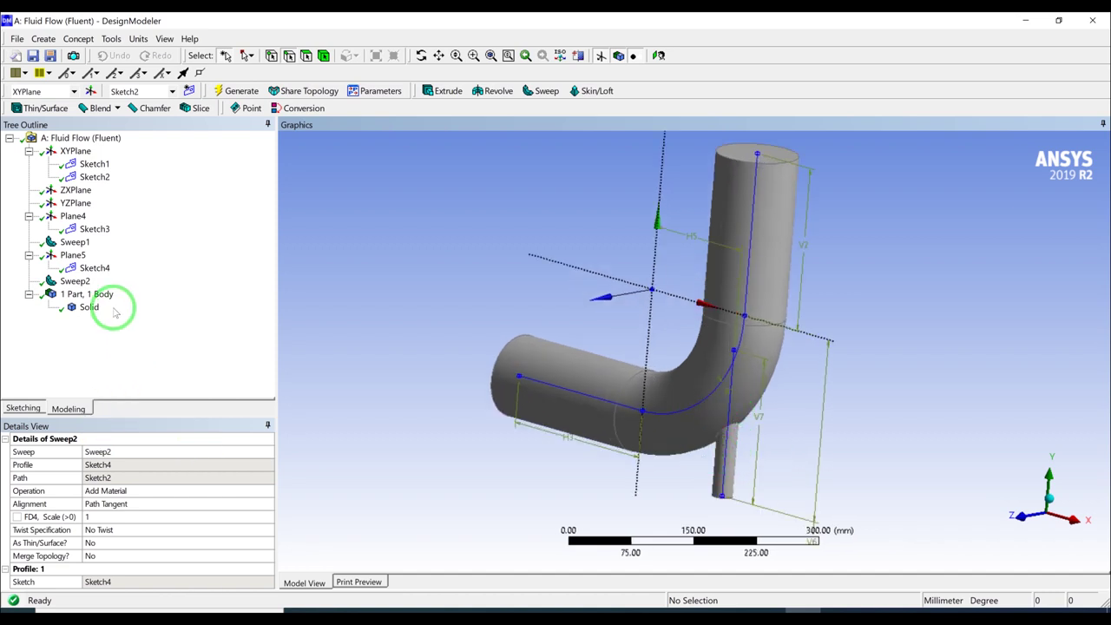
{"action": "left_click", "coordinate": [75, 281]}
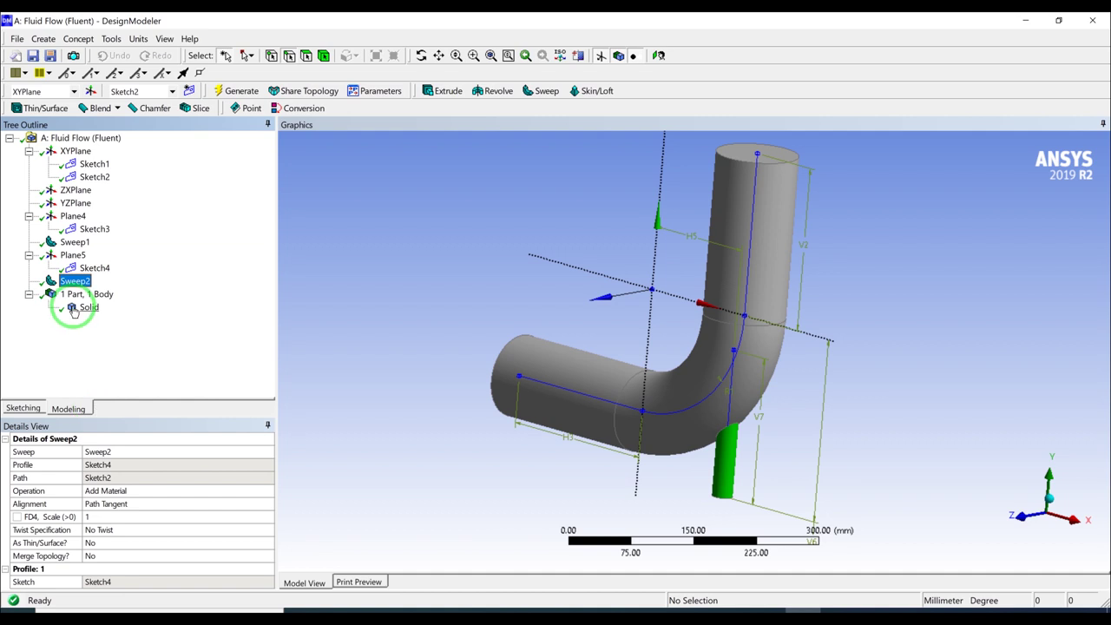
{"action": "left_click", "coordinate": [142, 492]}
{"action": "left_click", "coordinate": [269, 491]}
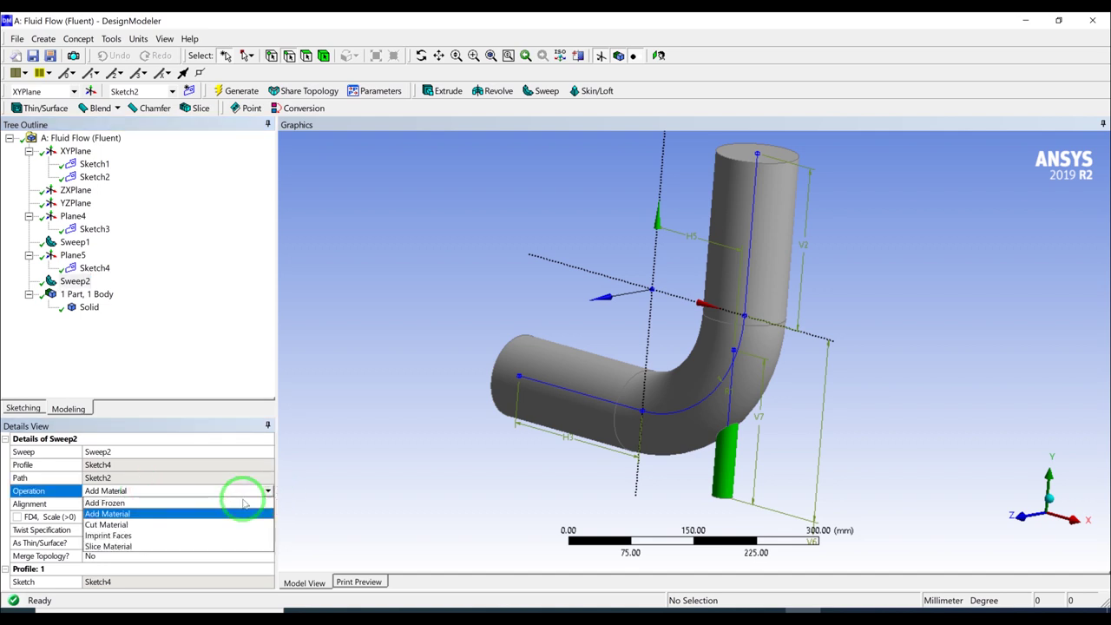
{"action": "key", "text": "Up"}
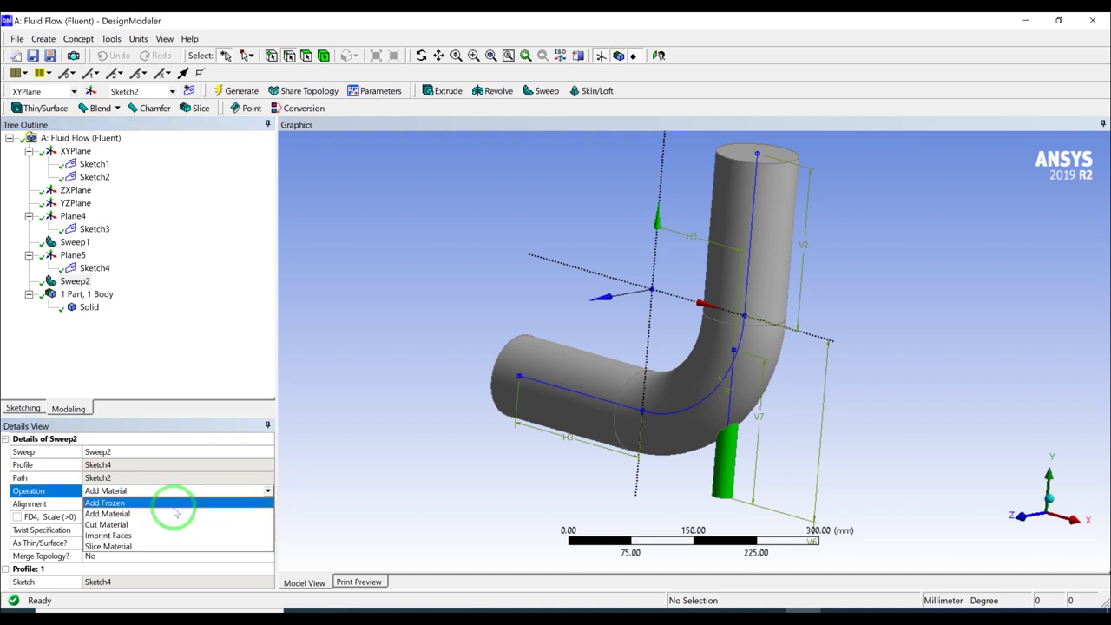
{"action": "key", "text": "Return"}
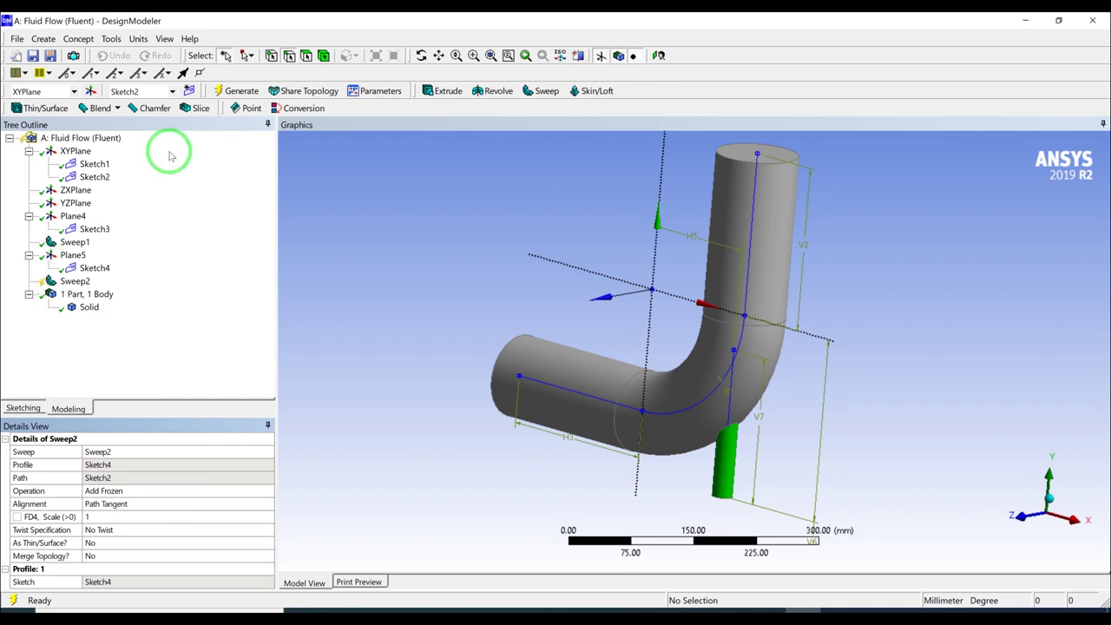
{"action": "left_click", "coordinate": [242, 91]}
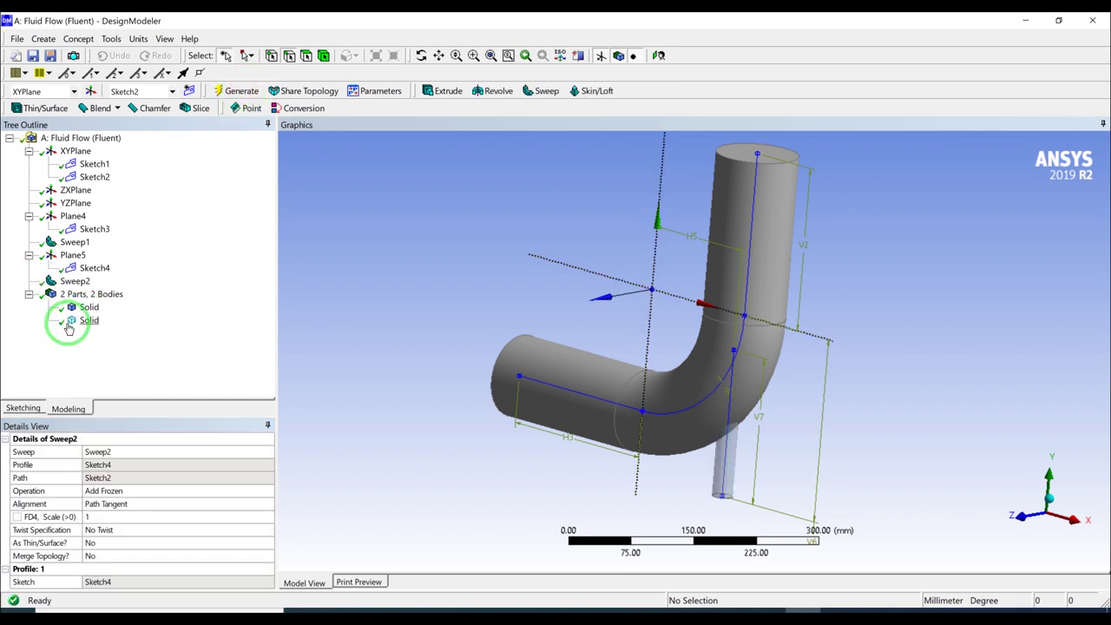
{"action": "left_click", "coordinate": [85, 320]}
{"action": "left_click", "coordinate": [80, 320]}
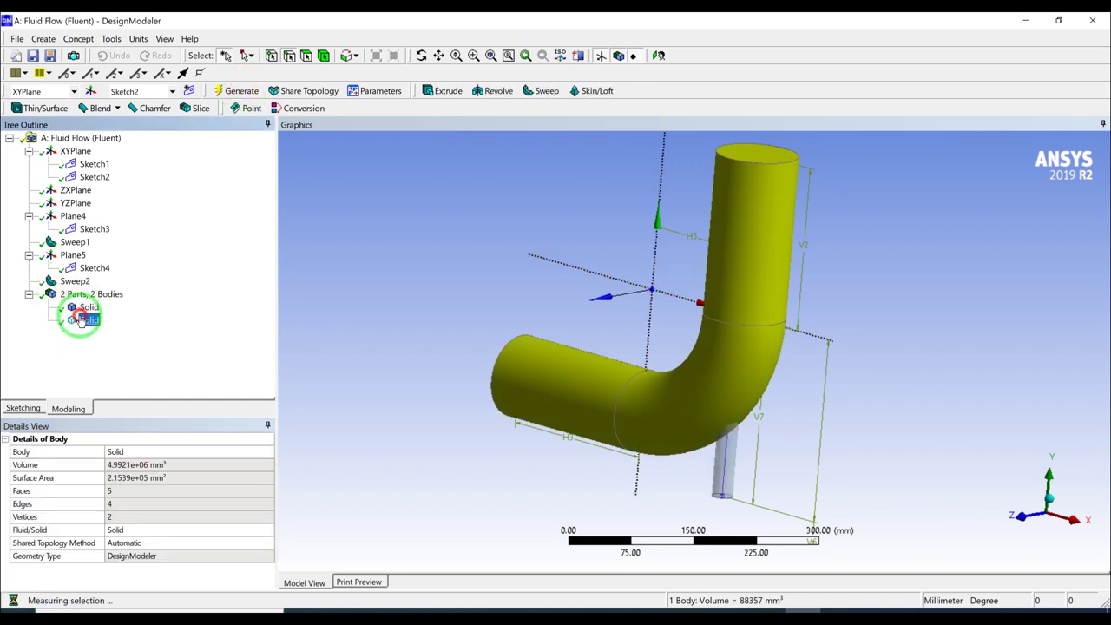
{"action": "mouse_move", "coordinate": [598, 405]}
{"action": "middle_mouse_down"}
{"action": "mouse_move", "coordinate": [602, 365]}
{"action": "mouse_move", "coordinate": [615, 418]}
{"action": "middle_mouse_up"}
{"action": "left_click", "coordinate": [87, 321]}
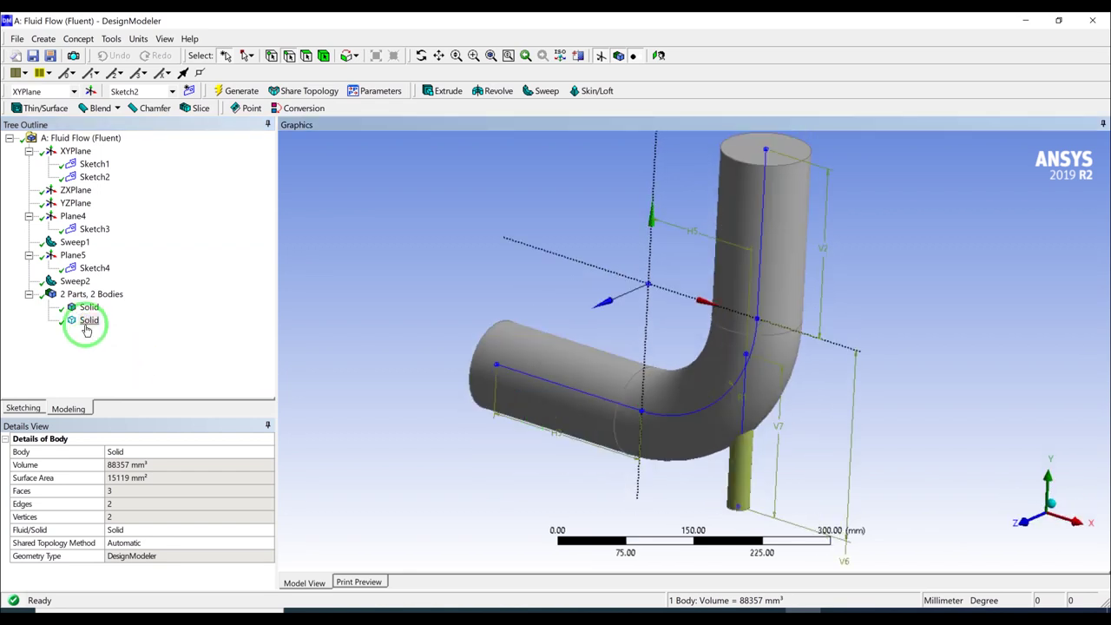
{"action": "left_click", "coordinate": [87, 328]}
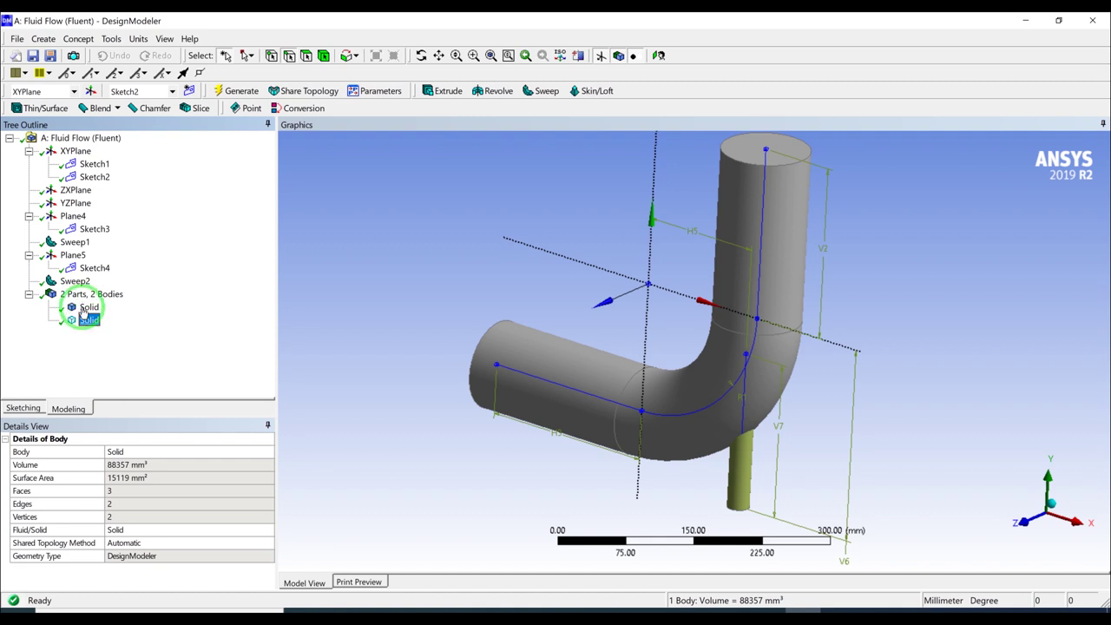
Set the Sweep2 operation back to Add Material and regenerate the model
{"action": "left_click", "coordinate": [72, 282]}
{"action": "left_click", "coordinate": [154, 489]}
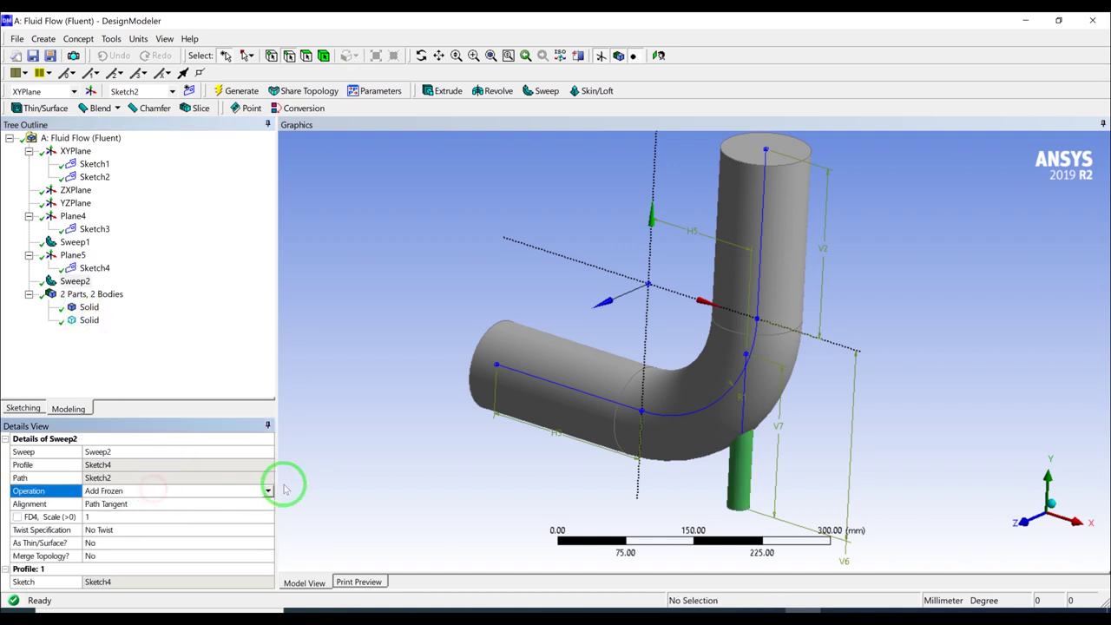
{"action": "left_click", "coordinate": [268, 490]}
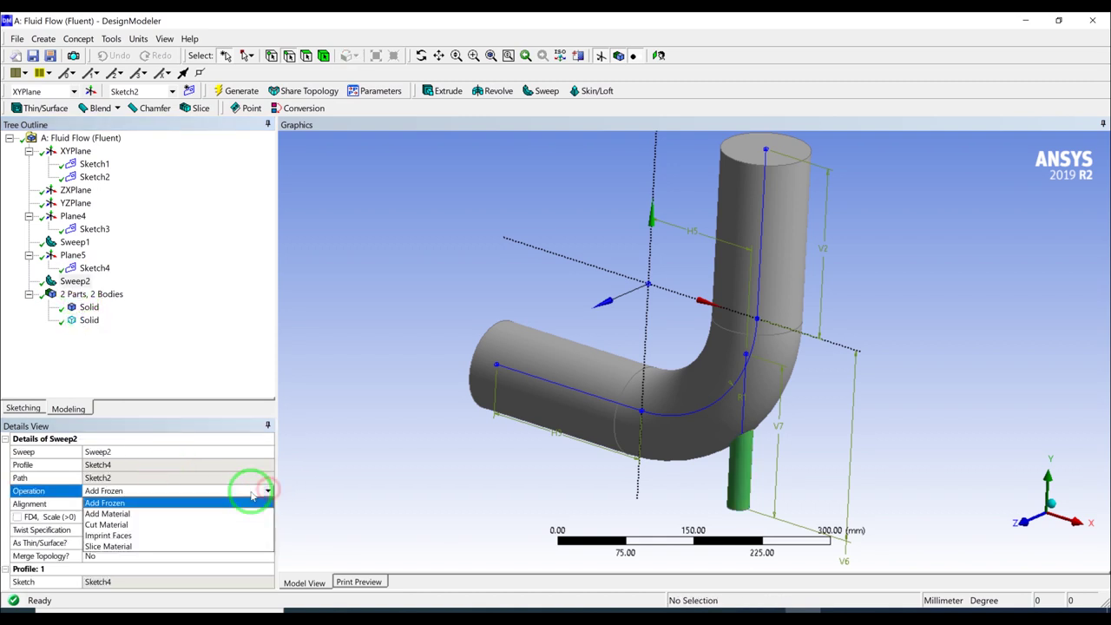
{"action": "left_click", "coordinate": [207, 513]}
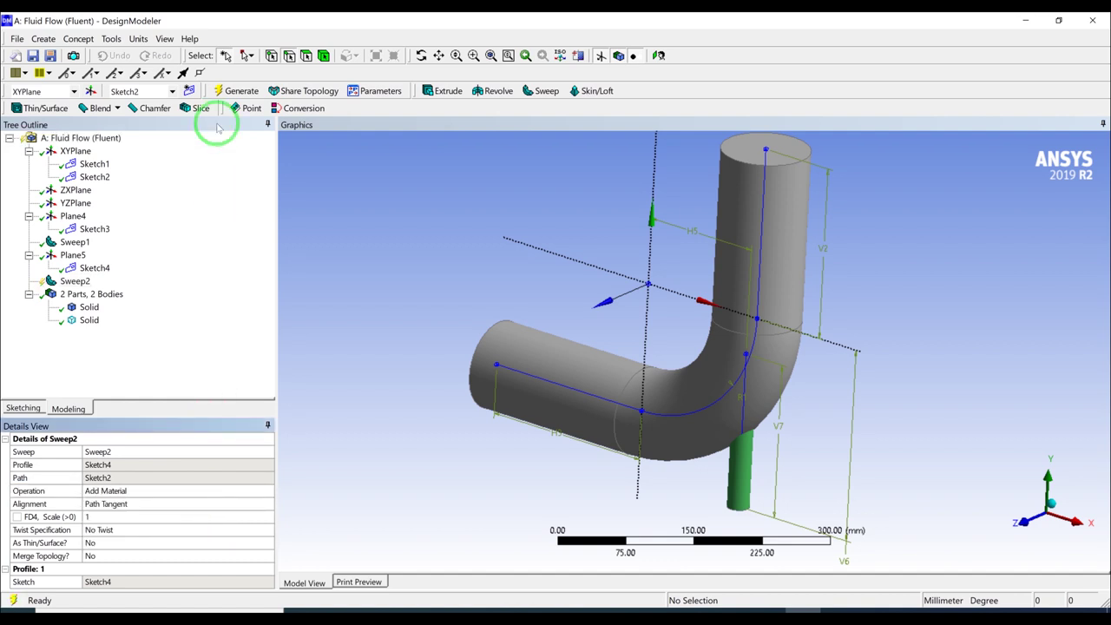
{"action": "left_click", "coordinate": [230, 91]}
{"action": "scroll", "coordinate": [734, 466], "scroll_direction": "down", "scroll_amount": 2}
{"action": "middle_click_drag", "start_coordinate": [734, 466], "coordinate": [541, 463]}
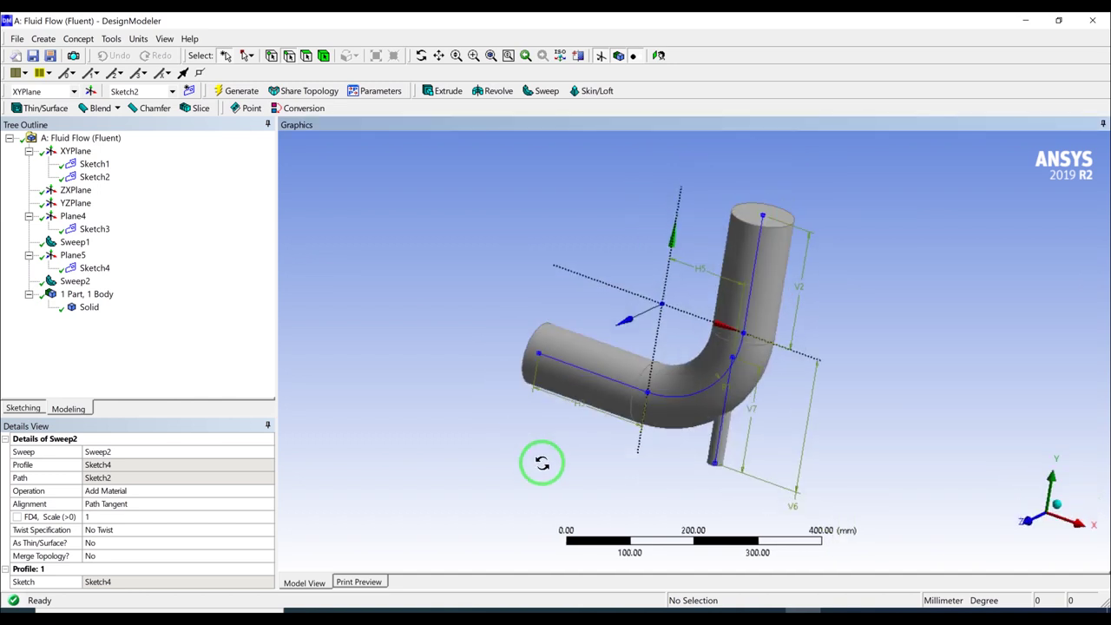
{"action": "left_click", "coordinate": [1022, 520]}
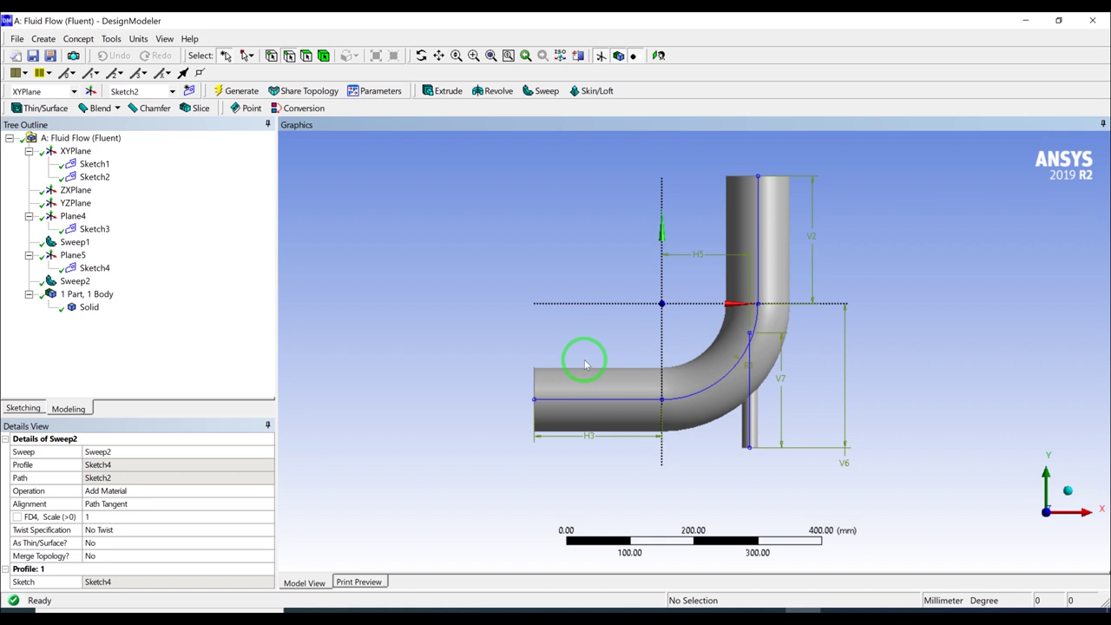
{"action": "middle_click_drag", "start_coordinate": [550, 330], "coordinate": [751, 466]}
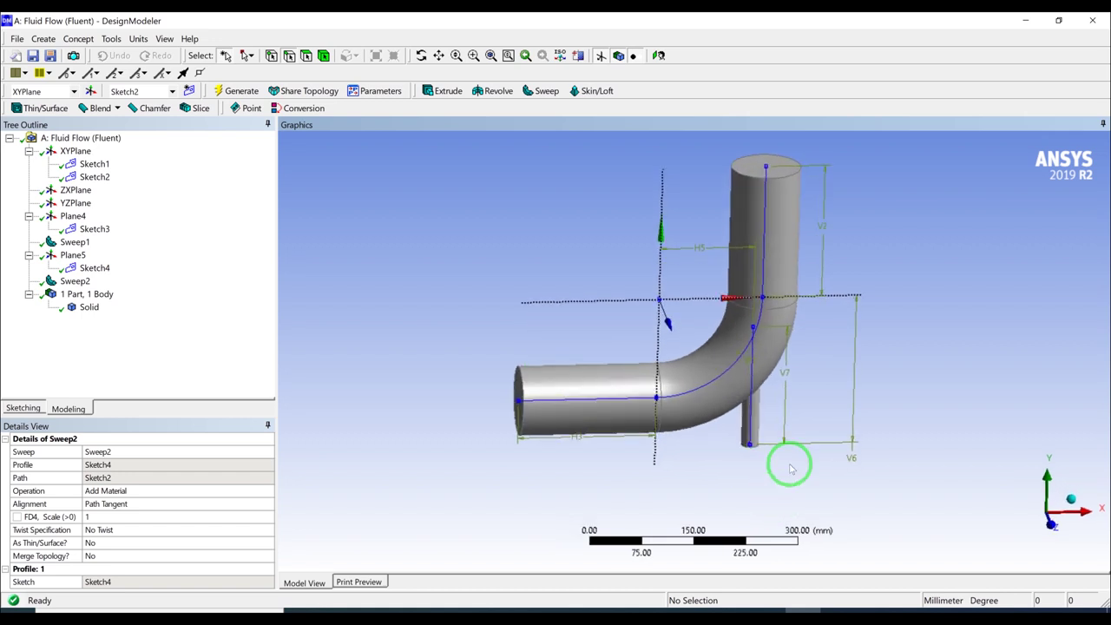